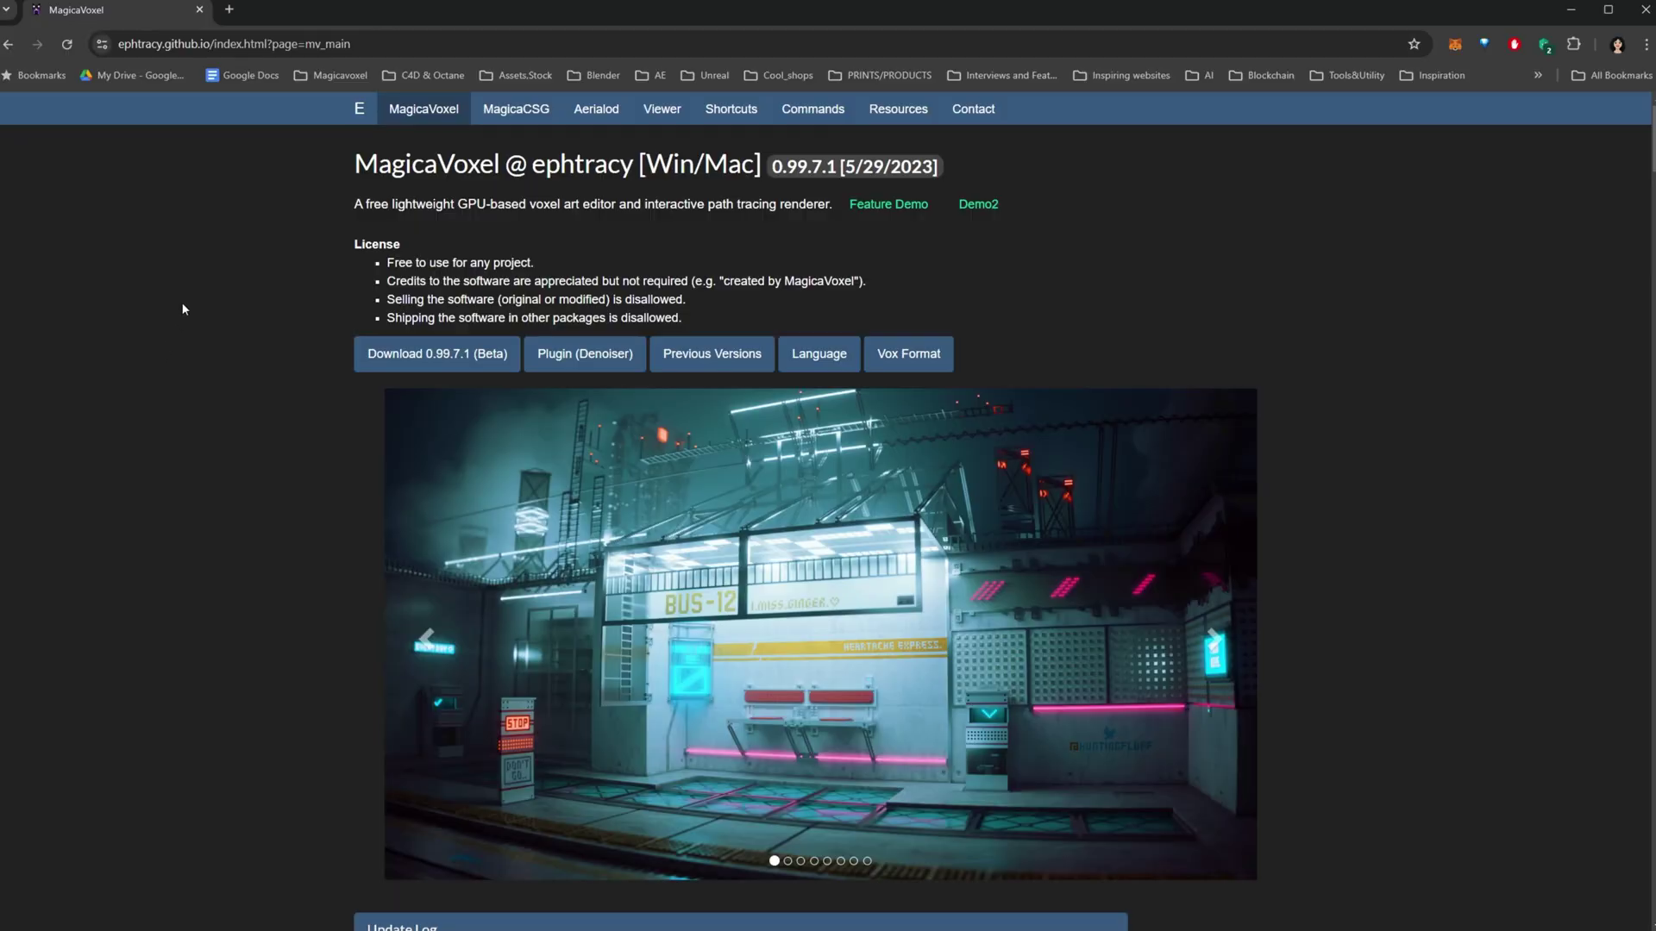
Step: Browse the example renders and the FAQ and update log on the MagicaVoxel page
{"action": "scroll", "coordinate": [179, 307], "scroll_direction": "down", "scroll_amount": 1}
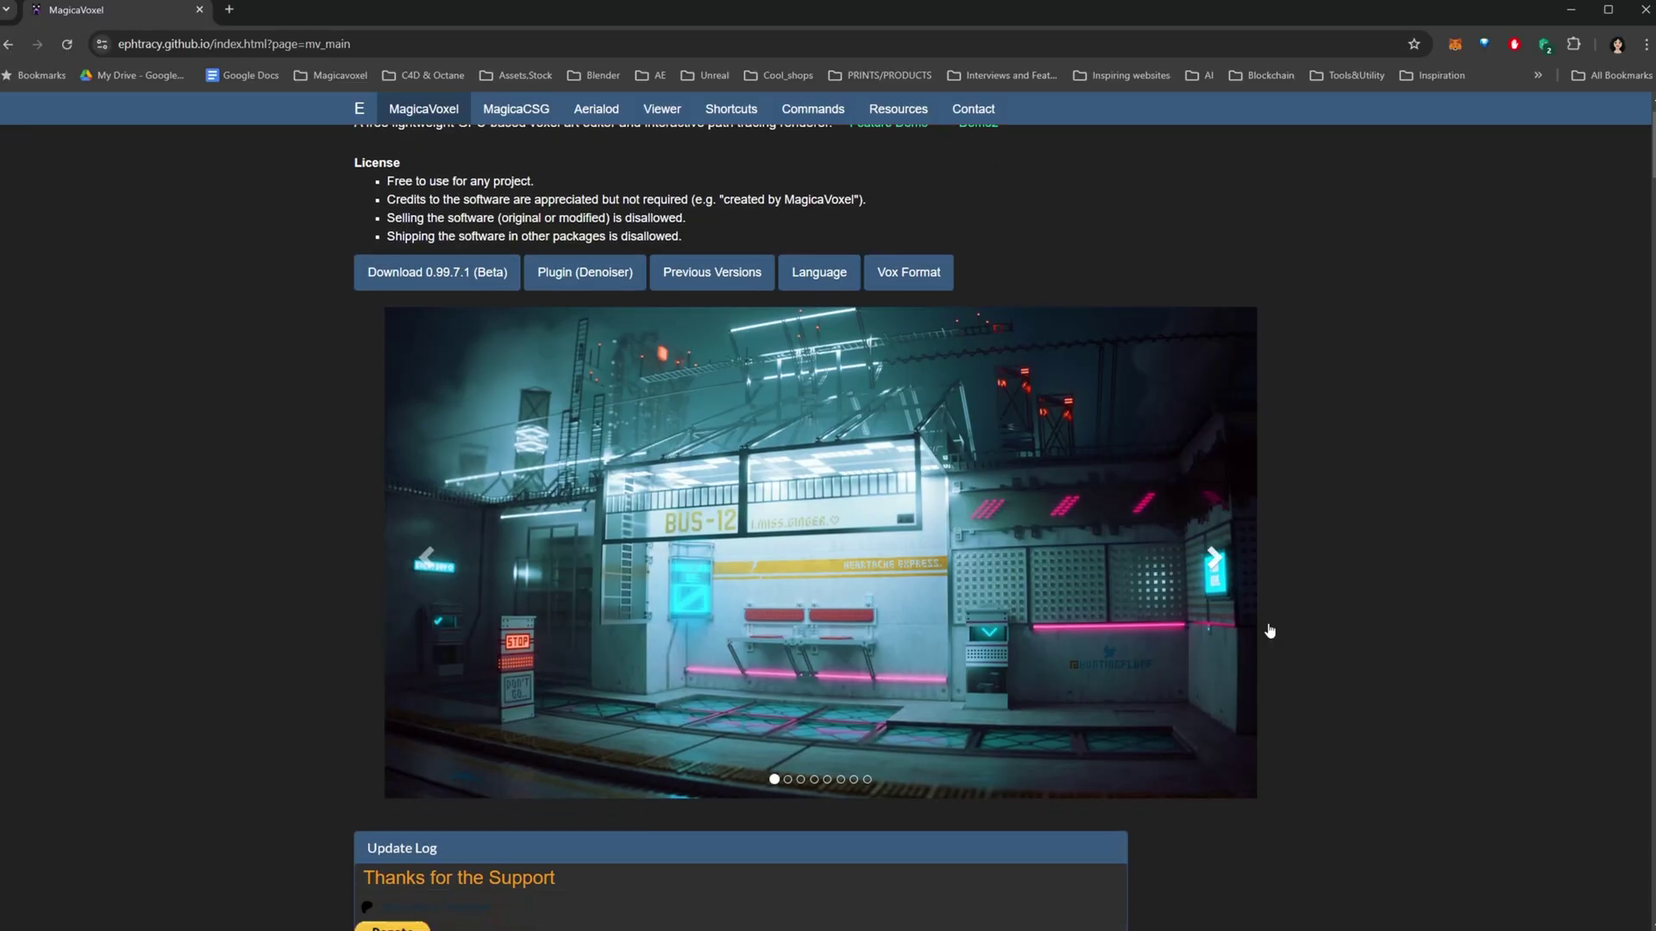
{"action": "left_click", "coordinate": [1213, 582]}
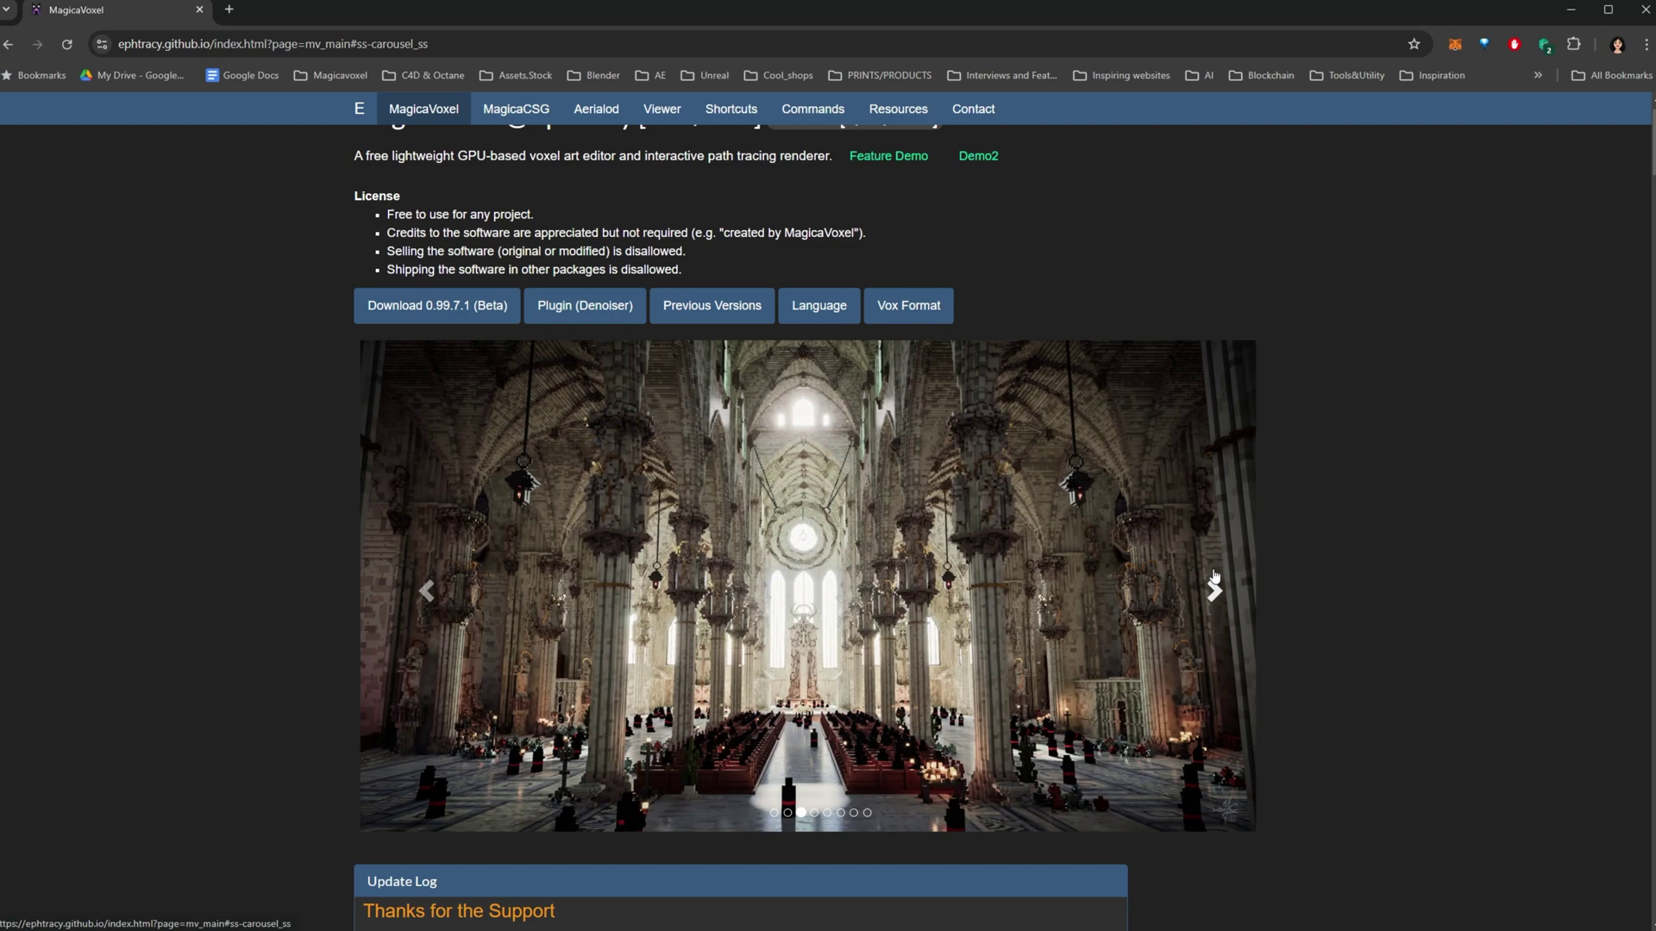
{"action": "left_click", "coordinate": [1215, 577]}
{"action": "left_click", "coordinate": [1214, 582]}
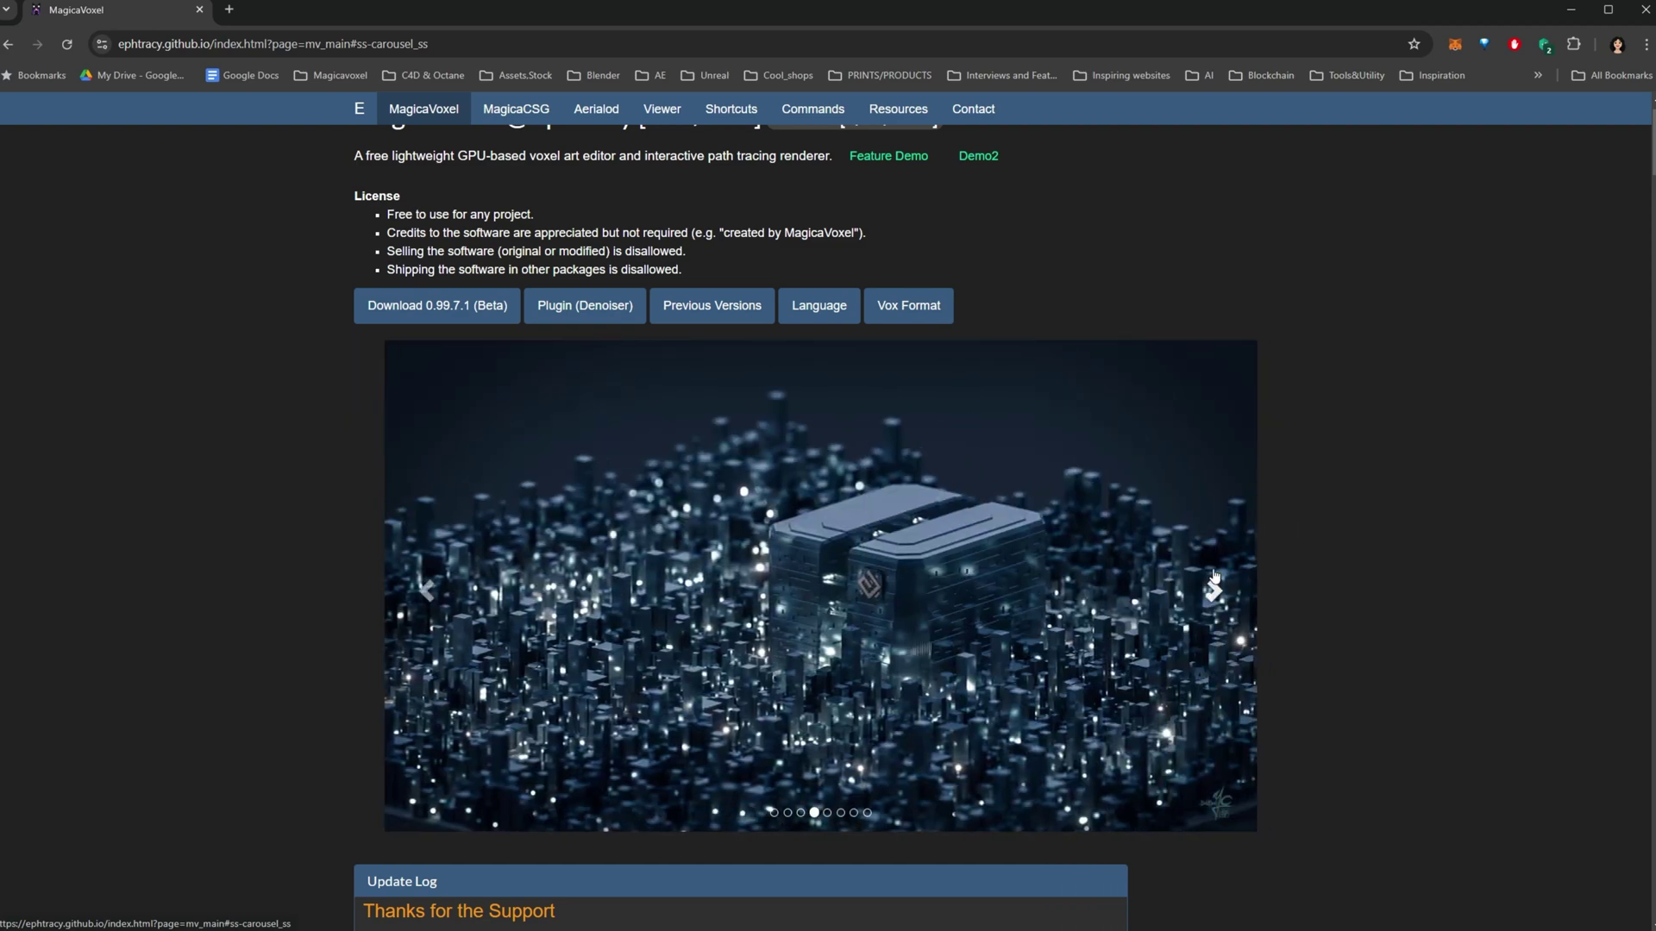
{"action": "left_click", "coordinate": [1215, 583]}
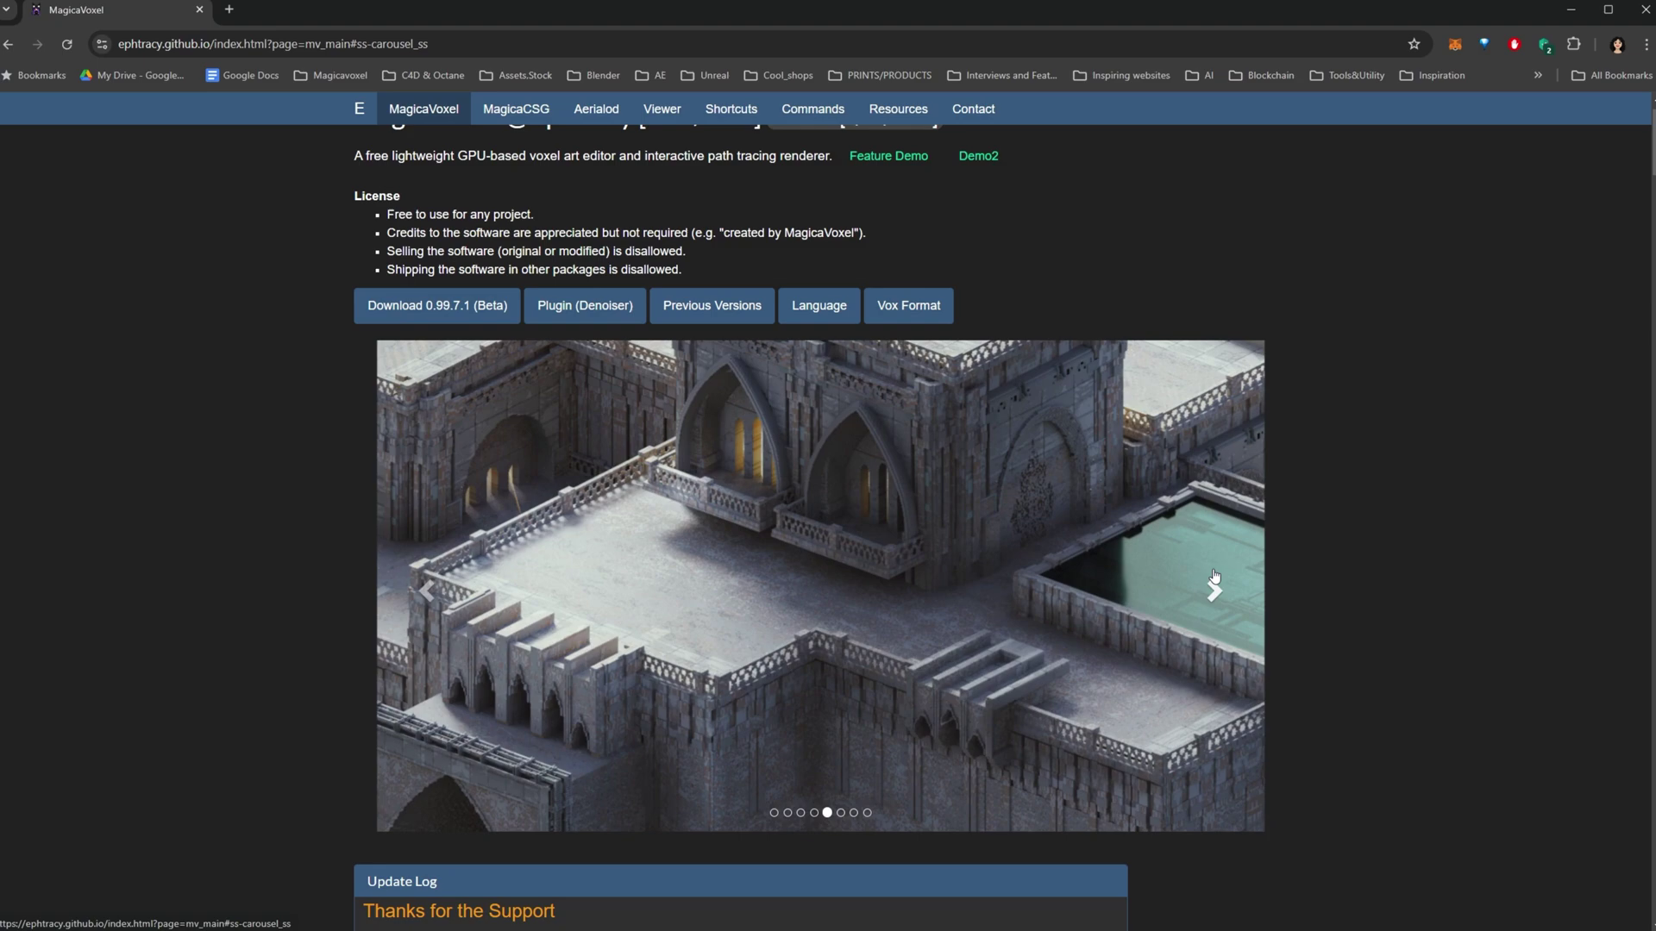
{"action": "left_click", "coordinate": [1214, 577]}
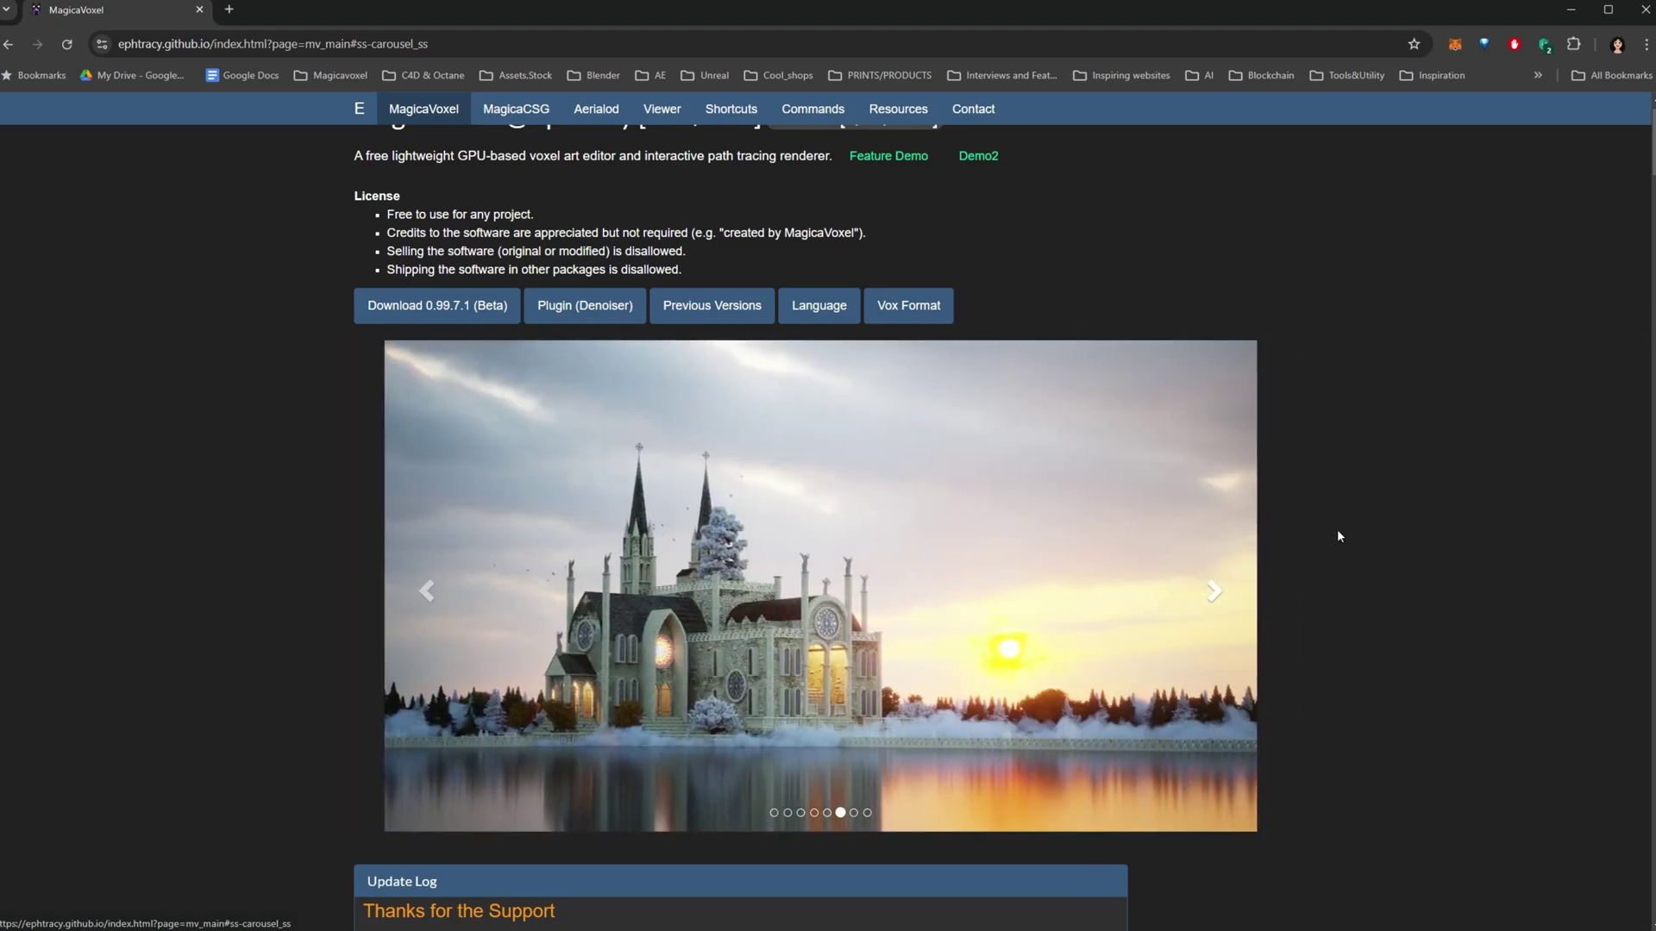
{"action": "scroll", "coordinate": [1337, 536], "scroll_direction": "down", "scroll_amount": 5}
{"action": "scroll", "coordinate": [1337, 536], "scroll_direction": "down", "scroll_amount": 5}
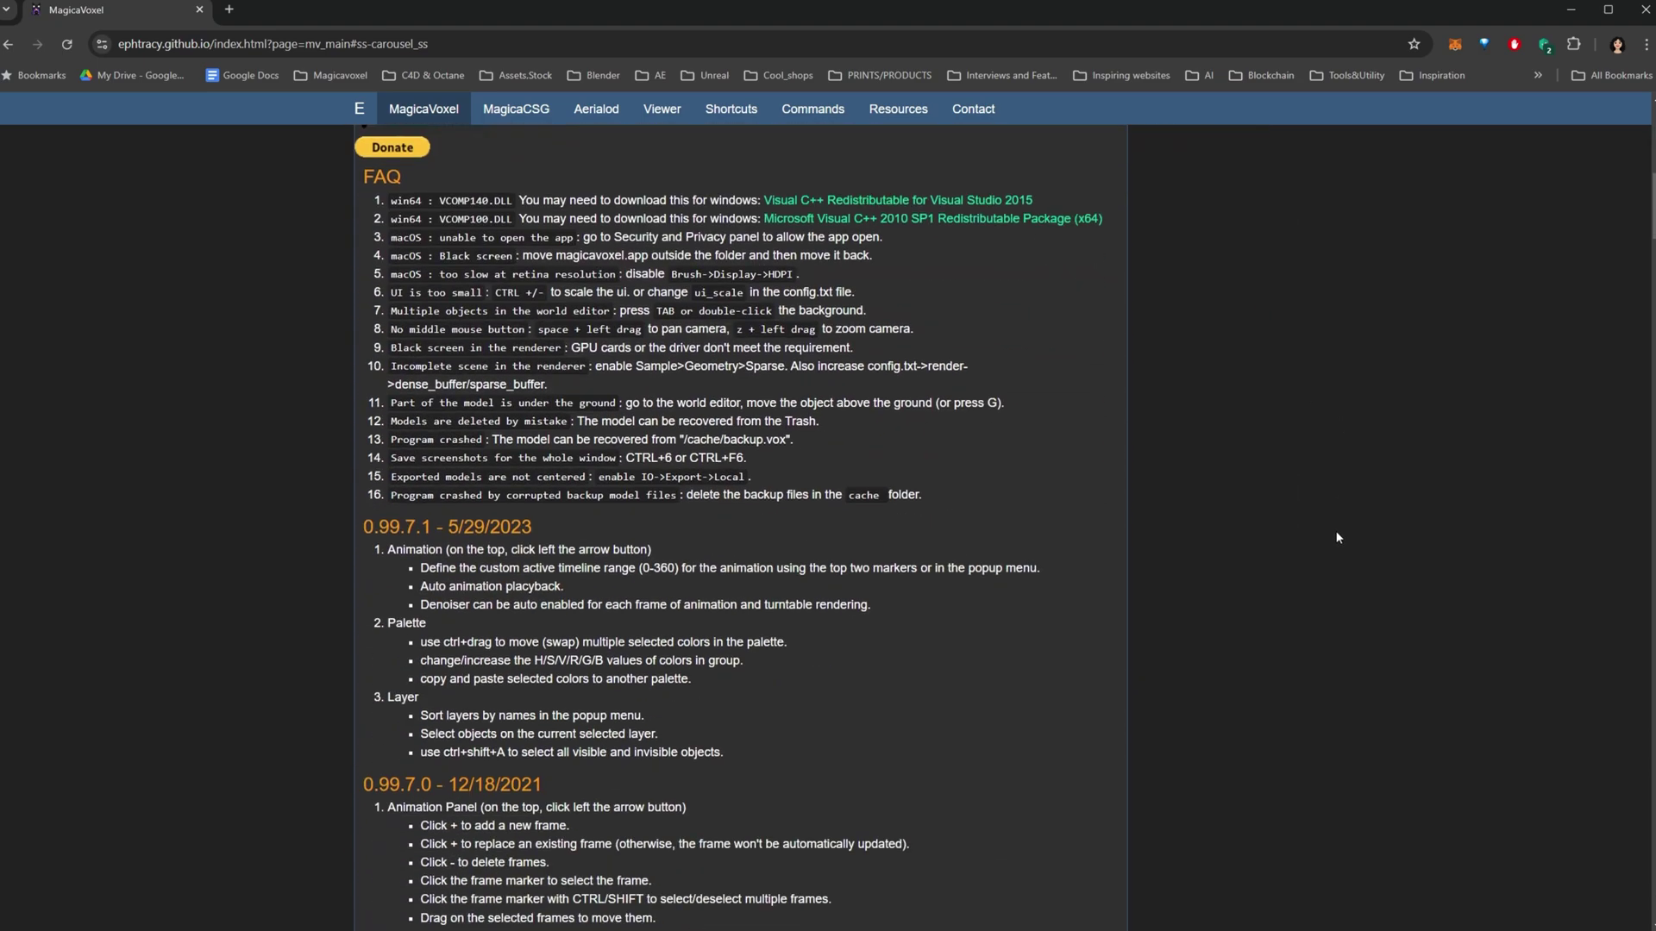
{"action": "scroll", "coordinate": [1337, 537], "scroll_direction": "up", "scroll_amount": 10}
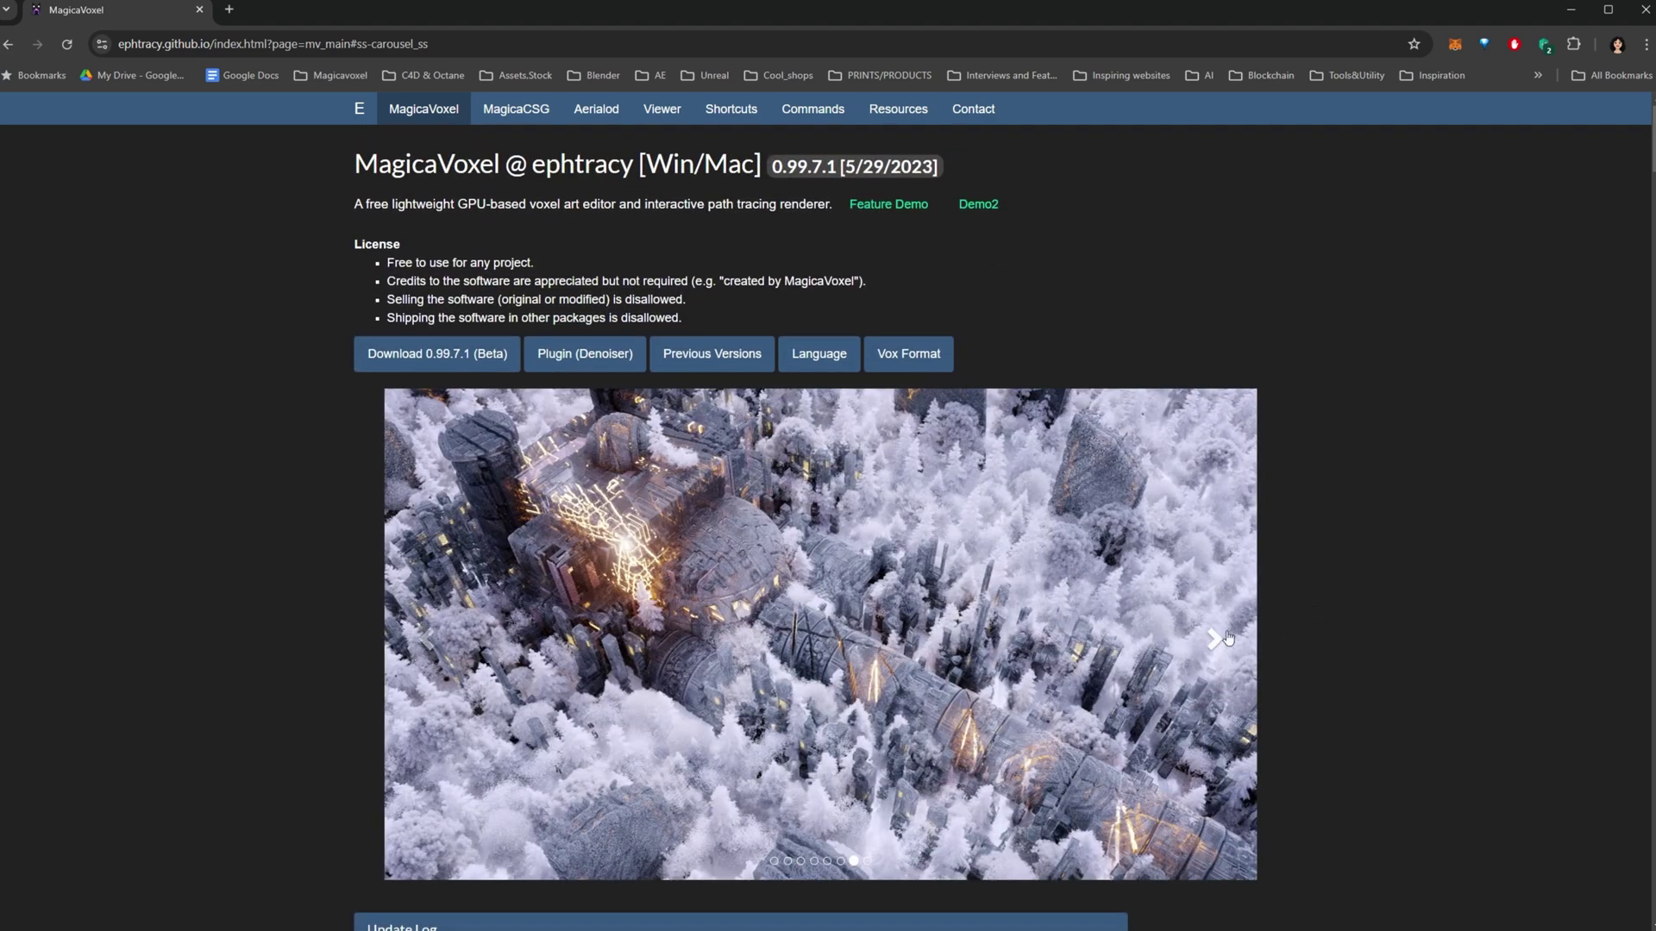
{"action": "left_click", "coordinate": [1228, 638]}
{"action": "left_click", "coordinate": [1212, 639]}
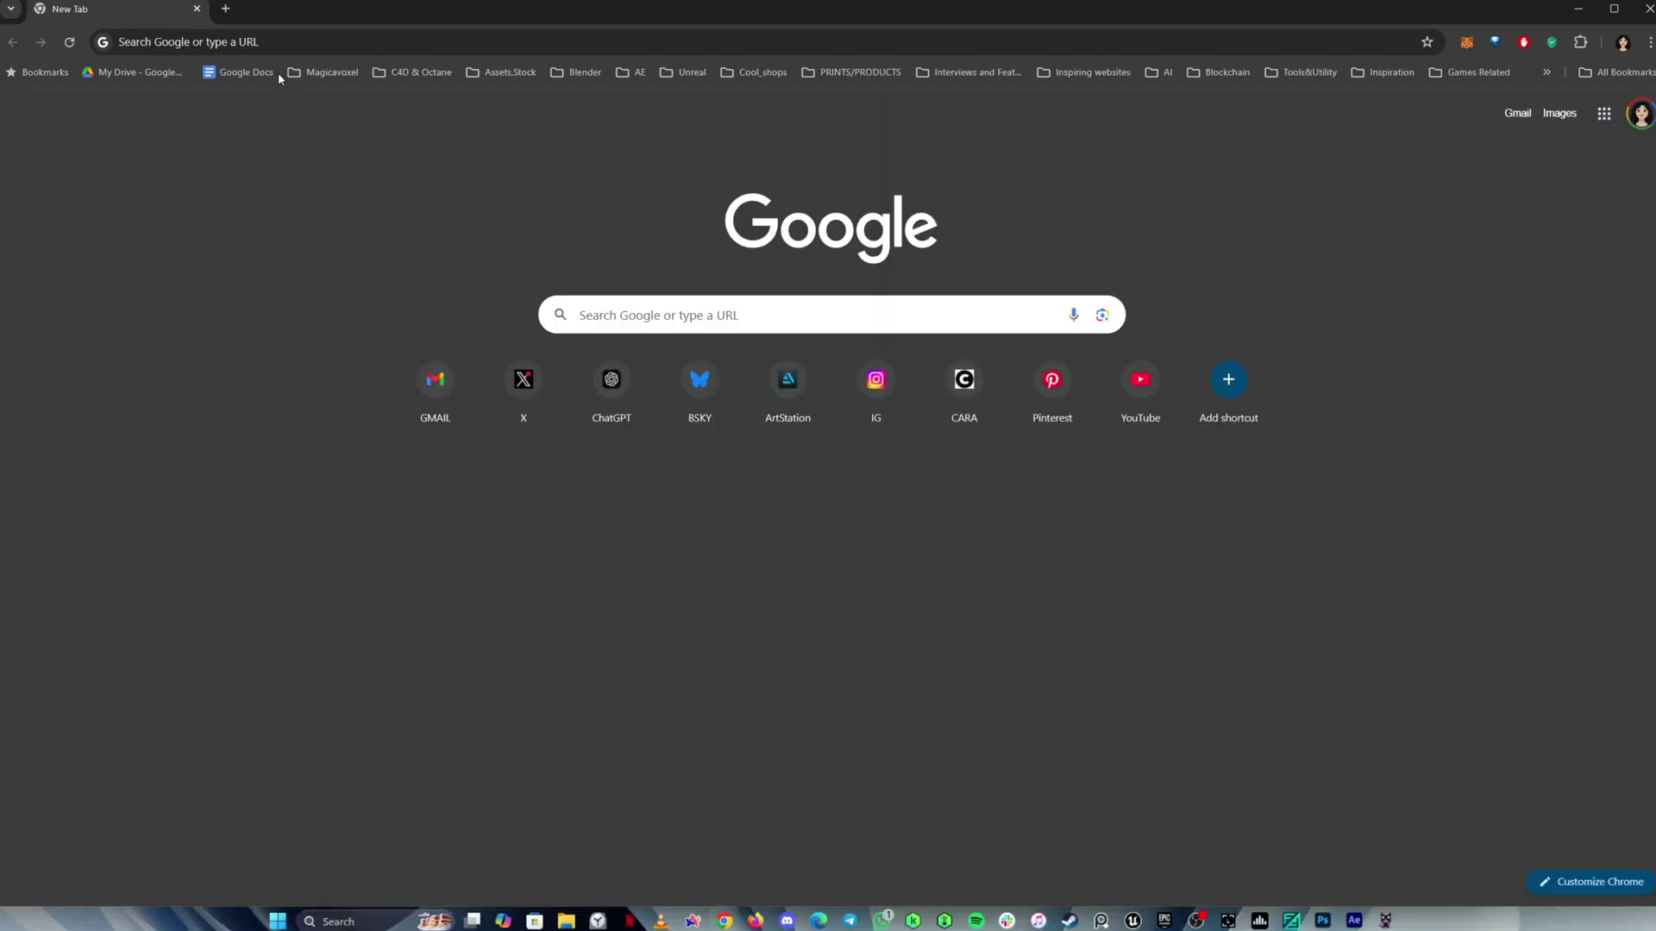
{"action": "left_click", "coordinate": [298, 43]}
{"action": "type", "text": "https://ephtracy.github.io/"}
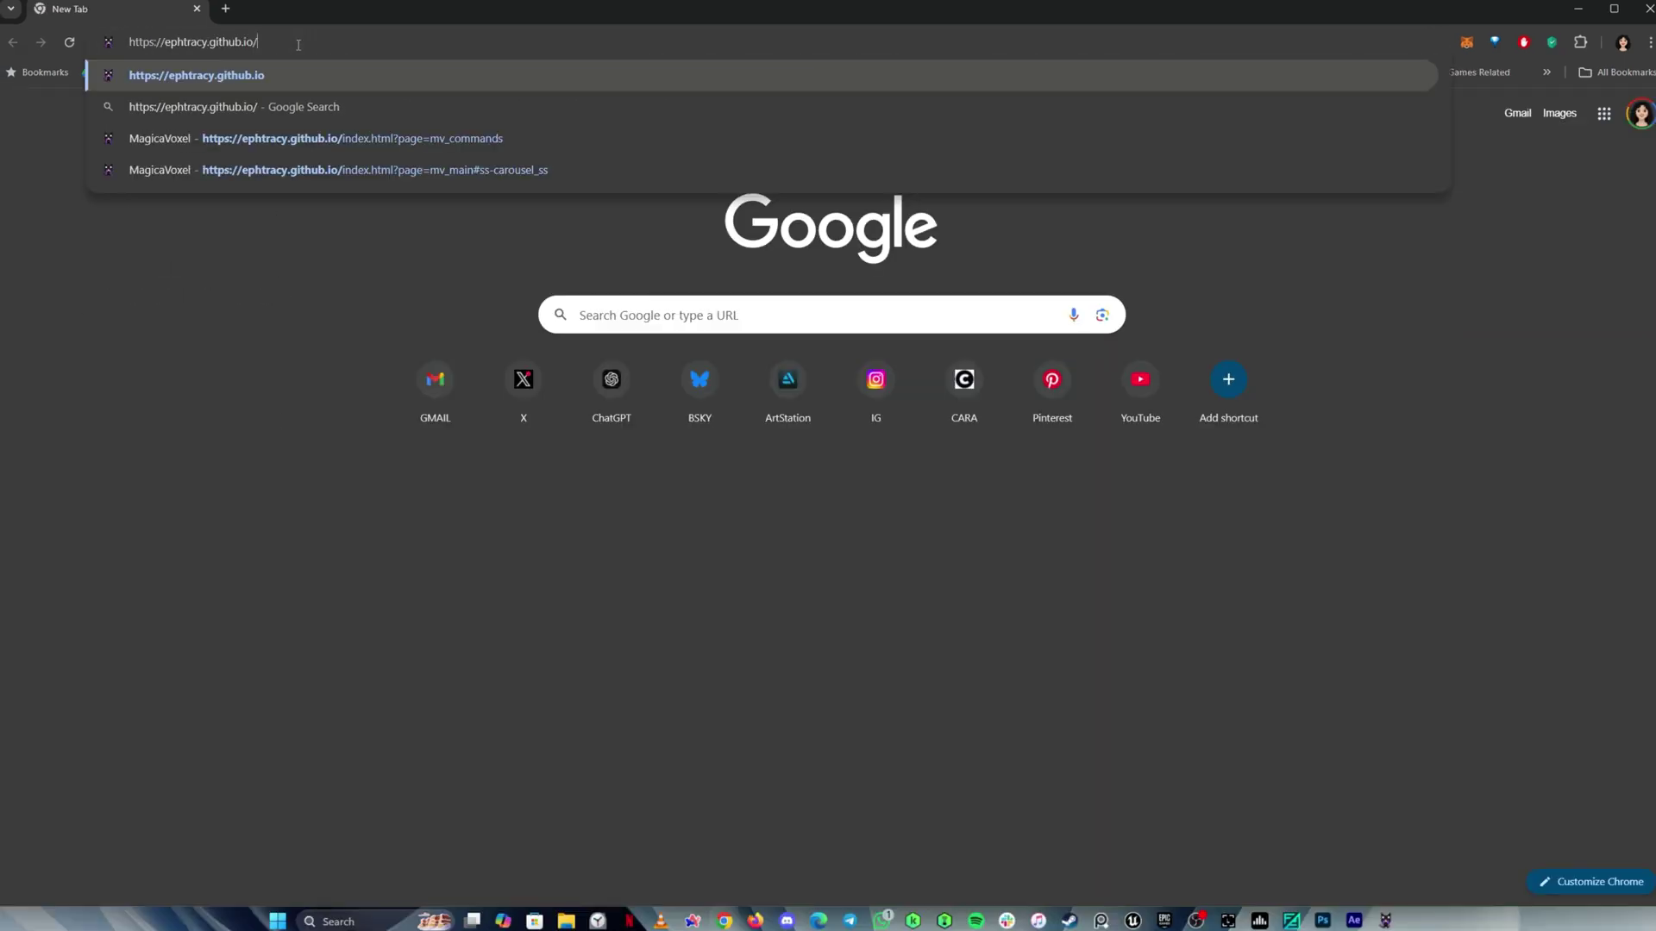
{"action": "key", "text": "Return"}
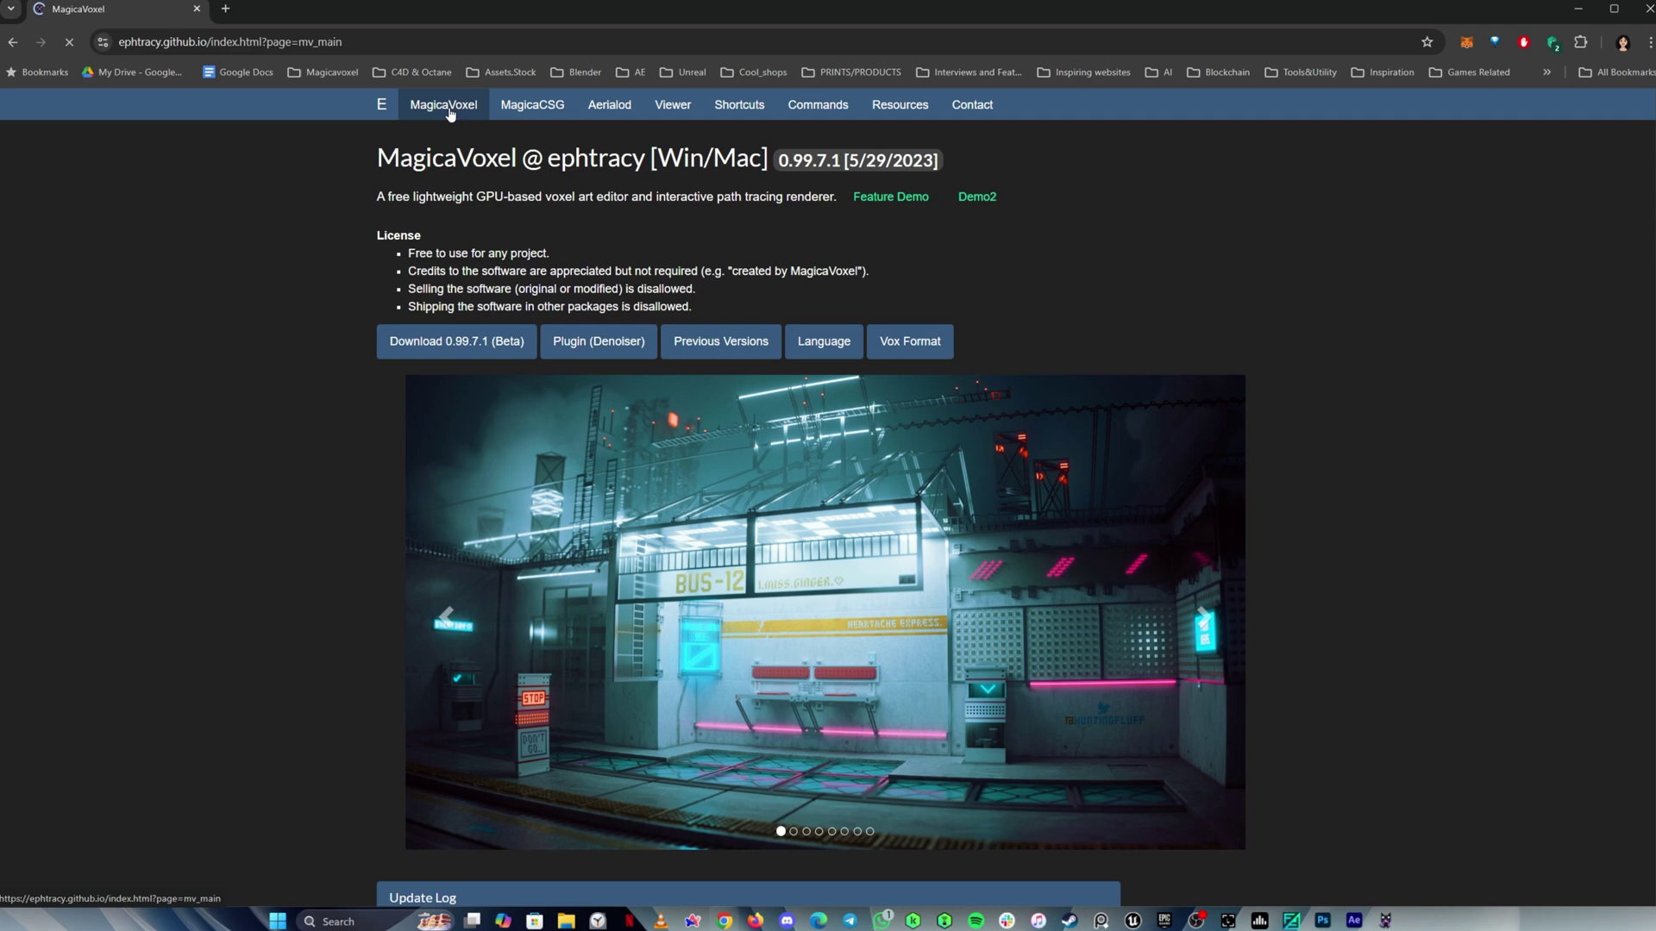
{"action": "left_click", "coordinate": [457, 342]}
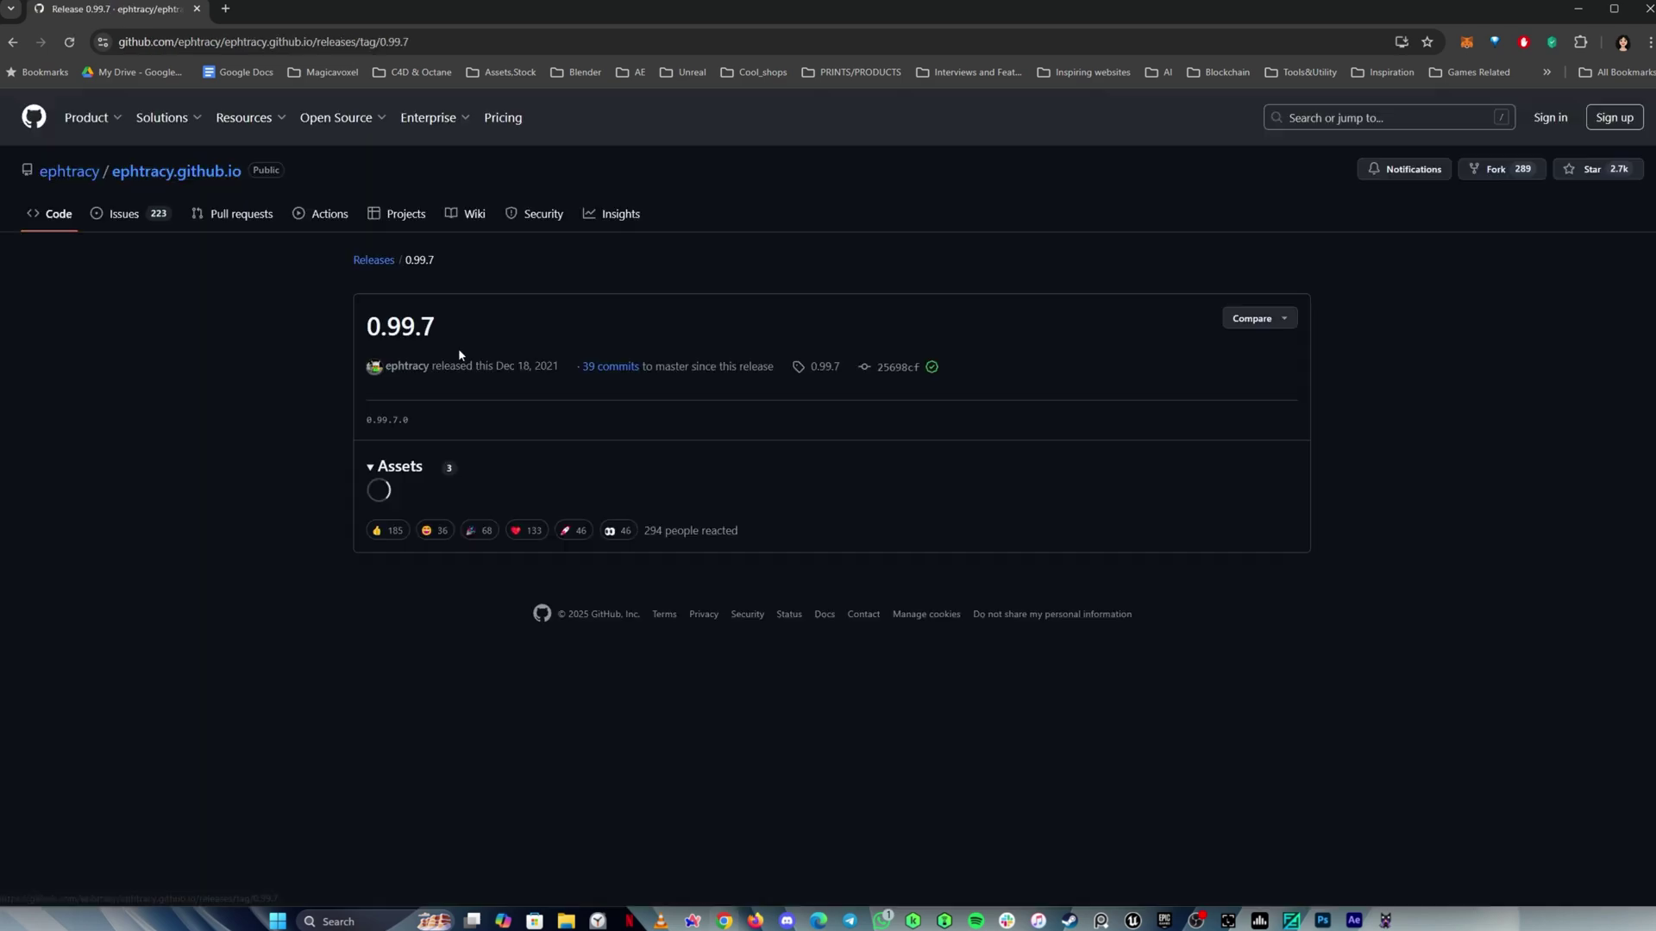
{"action": "left_click", "coordinate": [510, 505]}
{"action": "left_click", "coordinate": [820, 524]}
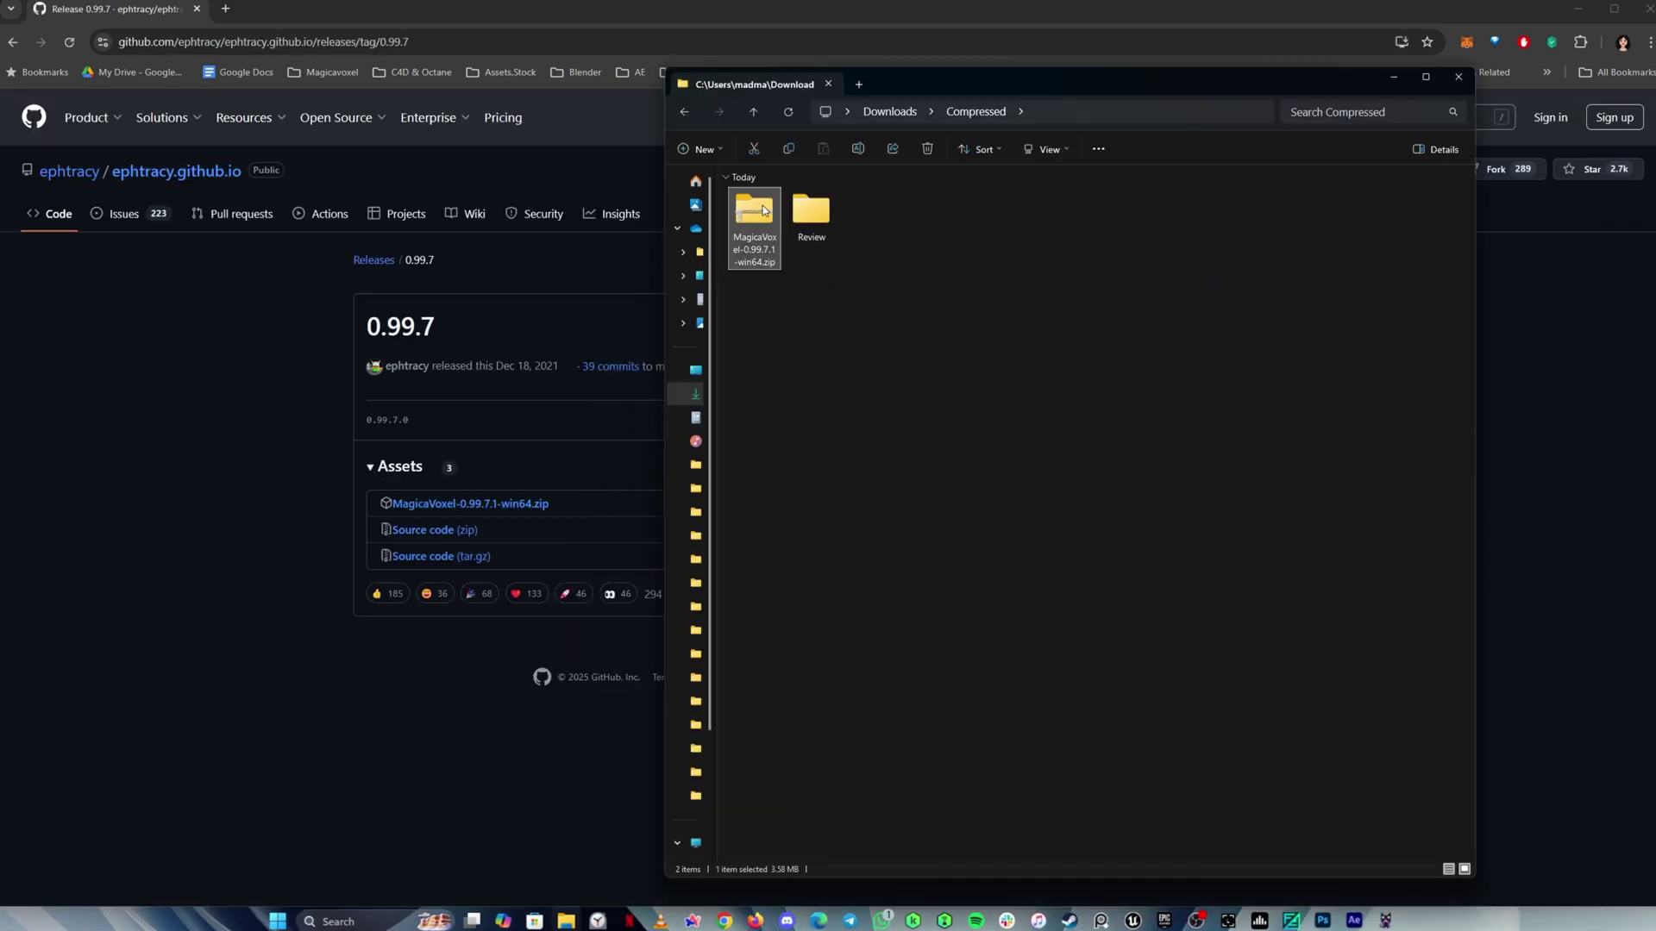
Step: Extract MagicaVoxel-0.99.7.1-win64.zip and launch MagicaVoxel.exe from the extracted folder
{"action": "right_click", "coordinate": [759, 226]}
{"action": "mouse_move", "coordinate": [869, 584]}
{"action": "left_click", "coordinate": [1054, 638]}
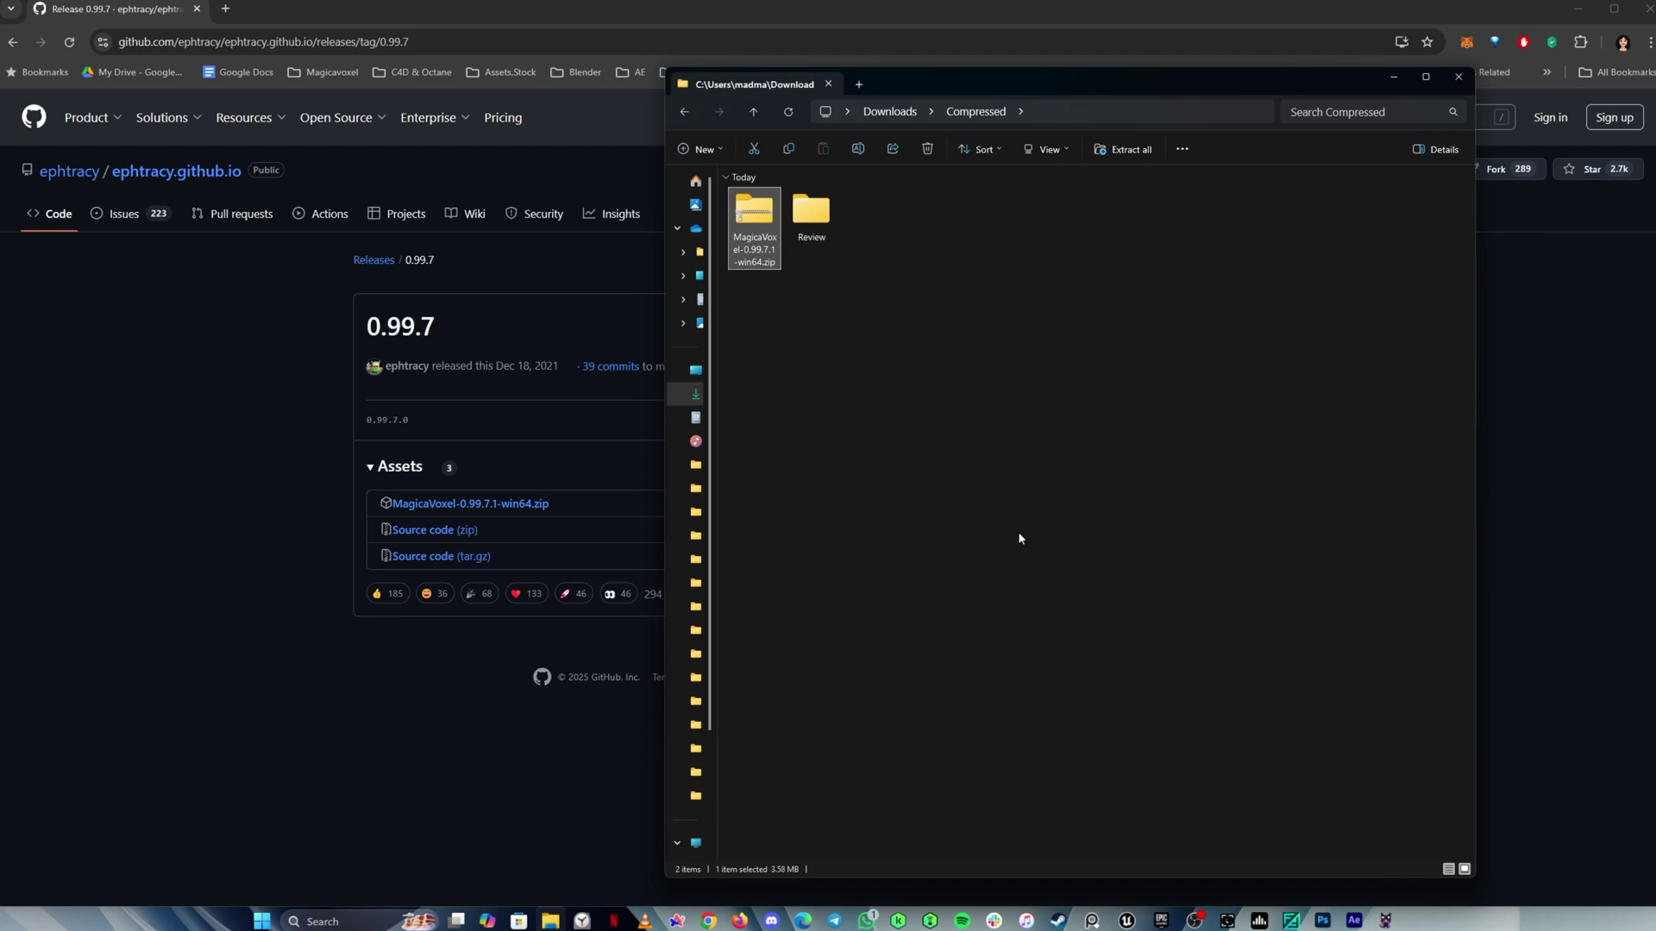
{"action": "double_click", "coordinate": [815, 208]}
{"action": "double_click", "coordinate": [820, 211]}
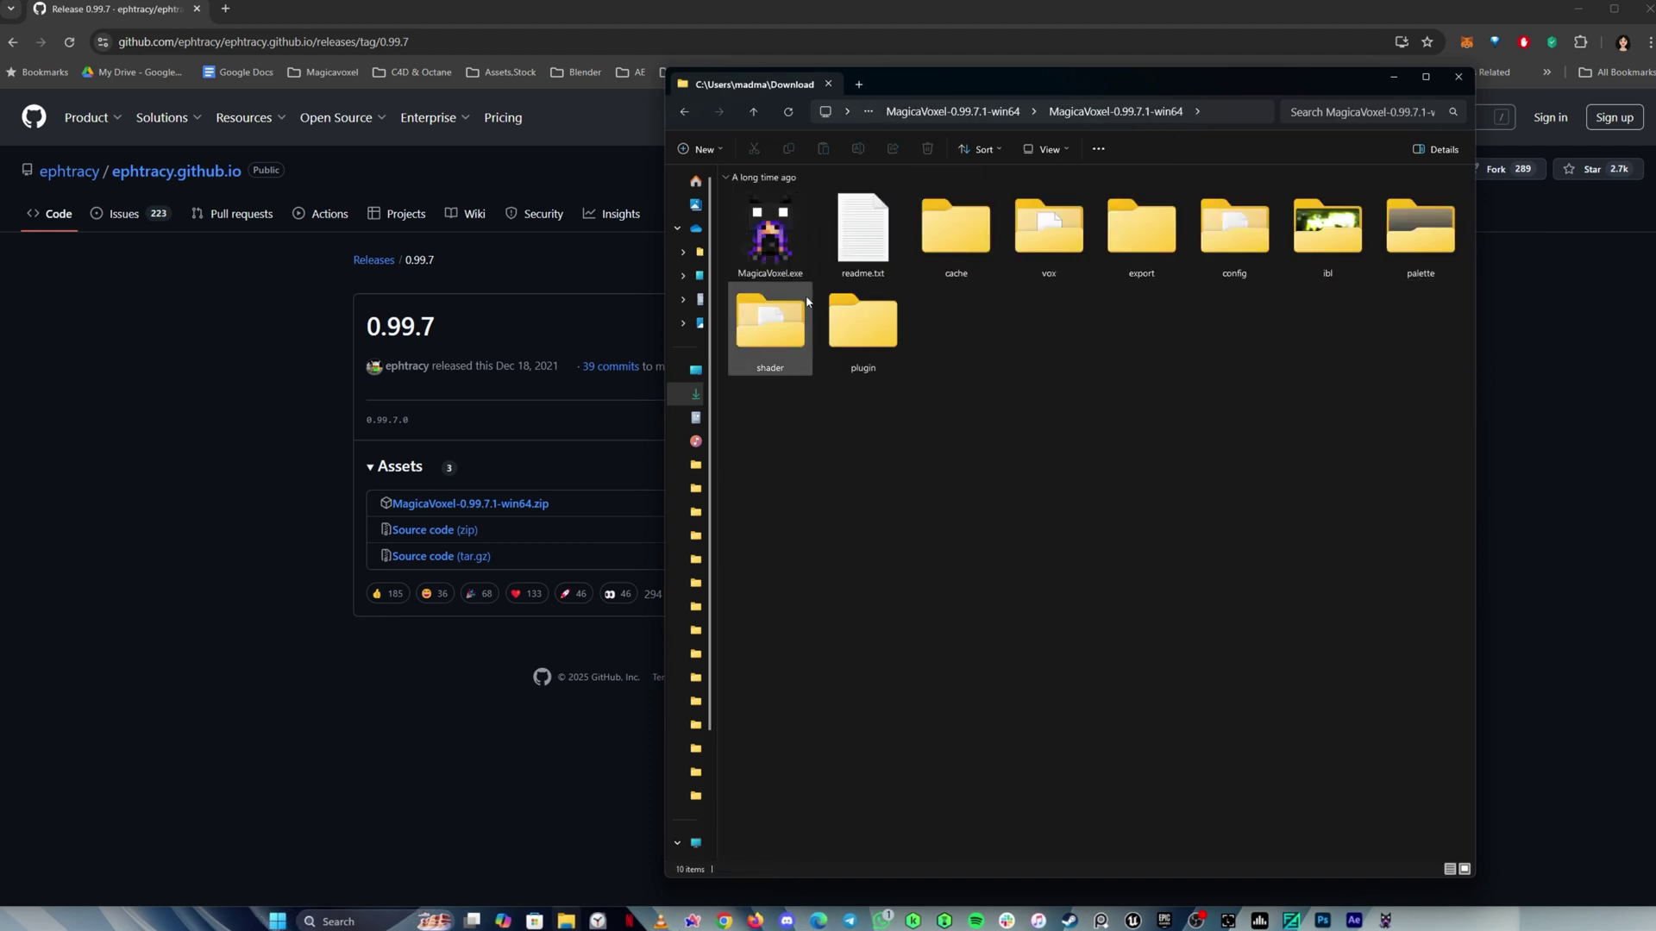
{"action": "double_click", "coordinate": [768, 231]}
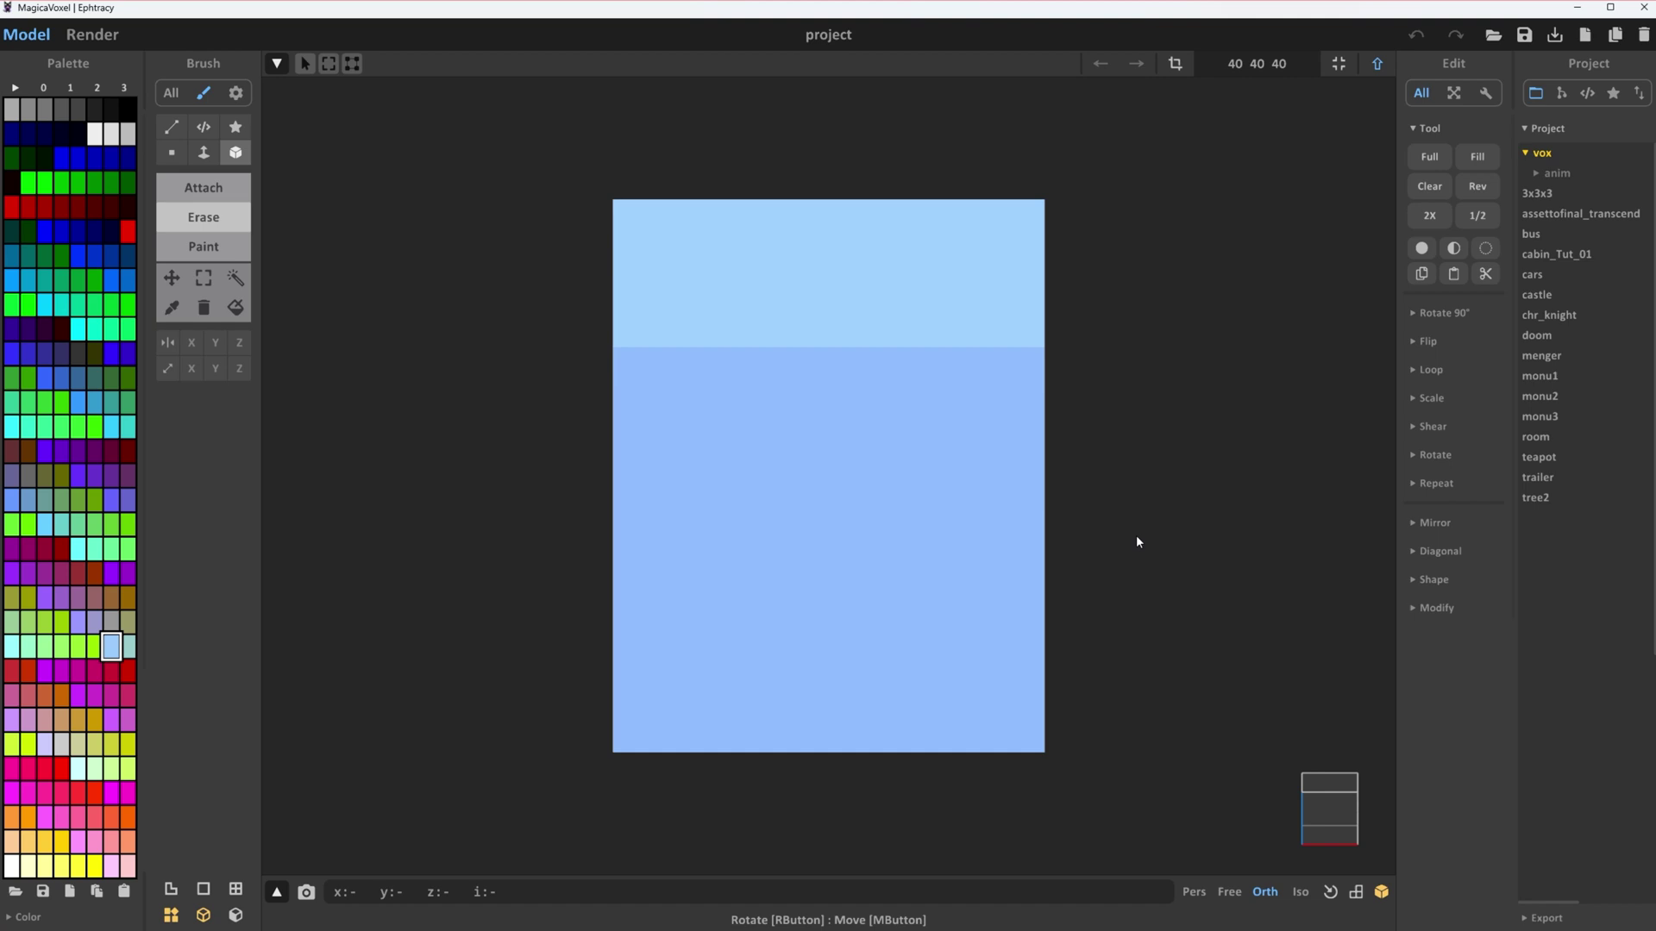
Step: Clear all voxels from the default cube model, trying undo and redo on the clearing
{"action": "right_click_drag", "start_coordinate": [1136, 542], "coordinate": [1136, 534]}
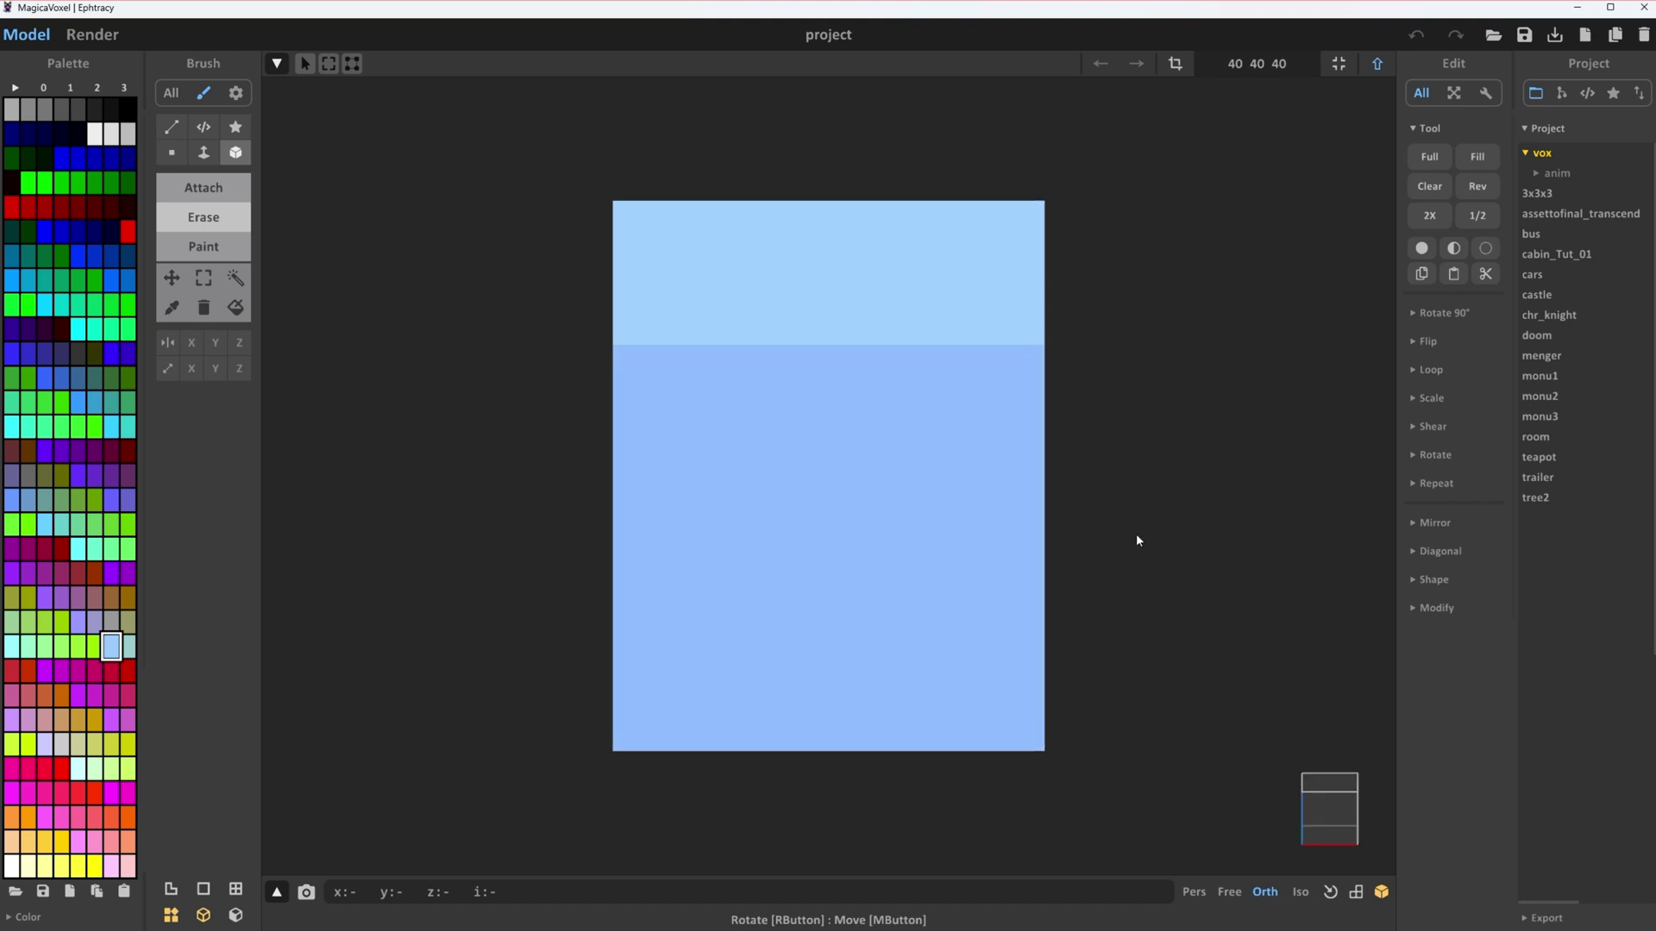
{"action": "left_click", "coordinate": [1425, 188]}
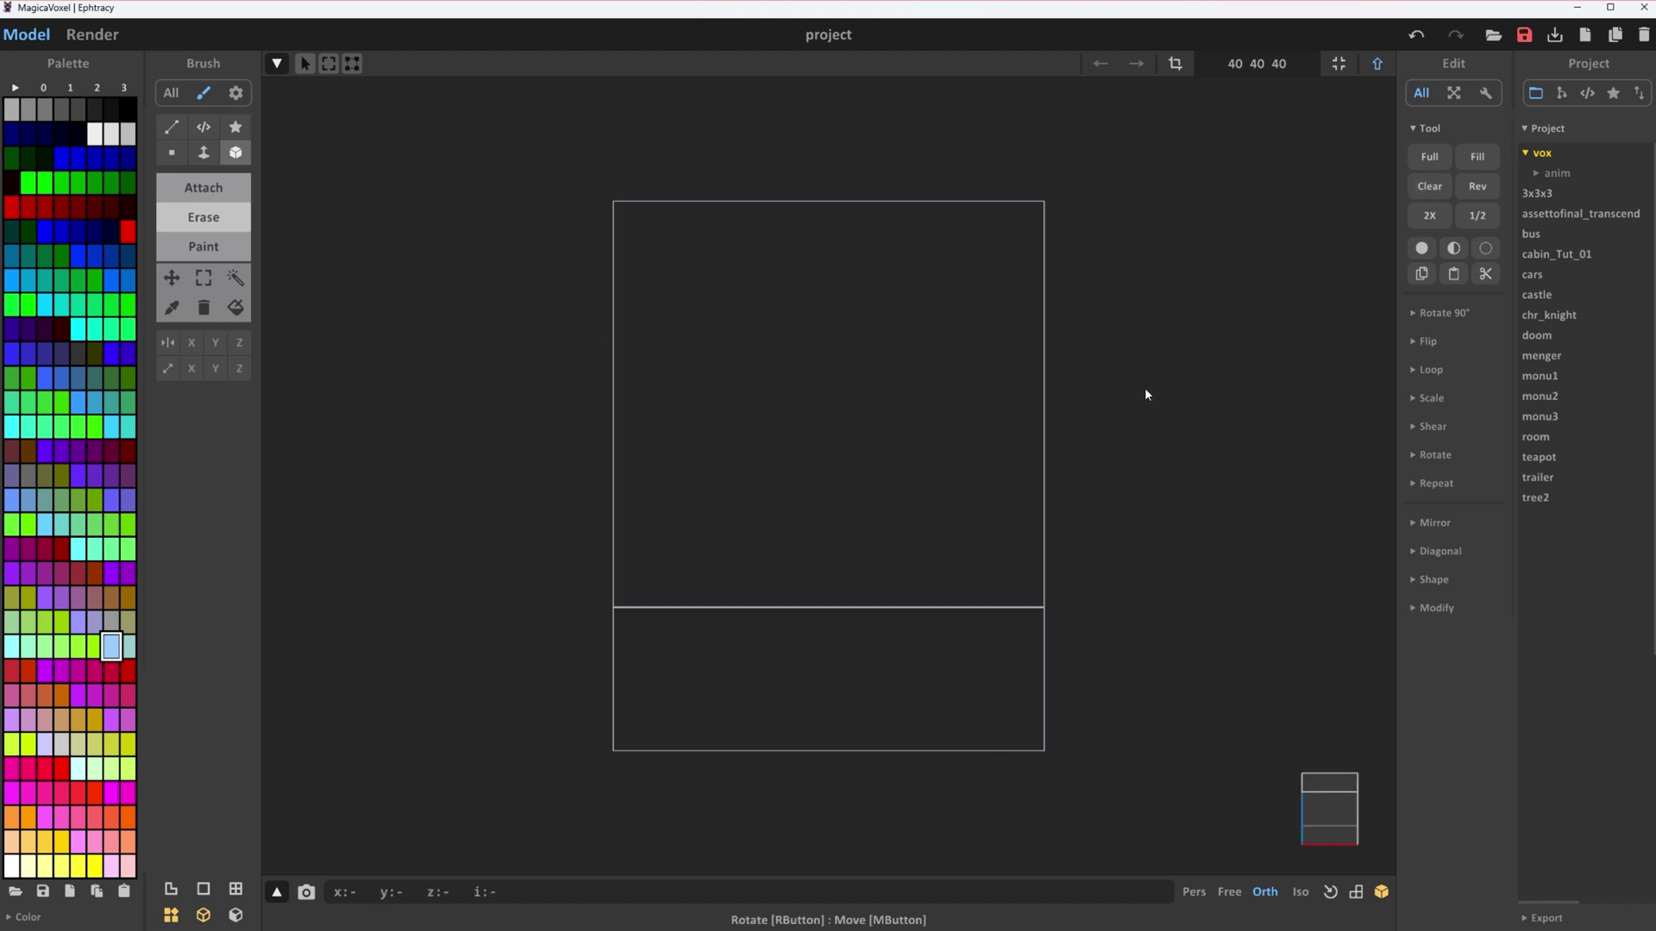
{"action": "key", "text": "ctrl+z"}
{"action": "middle_click_drag", "start_coordinate": [1095, 428], "coordinate": [1052, 428]}
{"action": "key", "text": "ctrl+y"}
{"action": "scroll", "coordinate": [1089, 442], "scroll_direction": "up", "scroll_amount": 1}
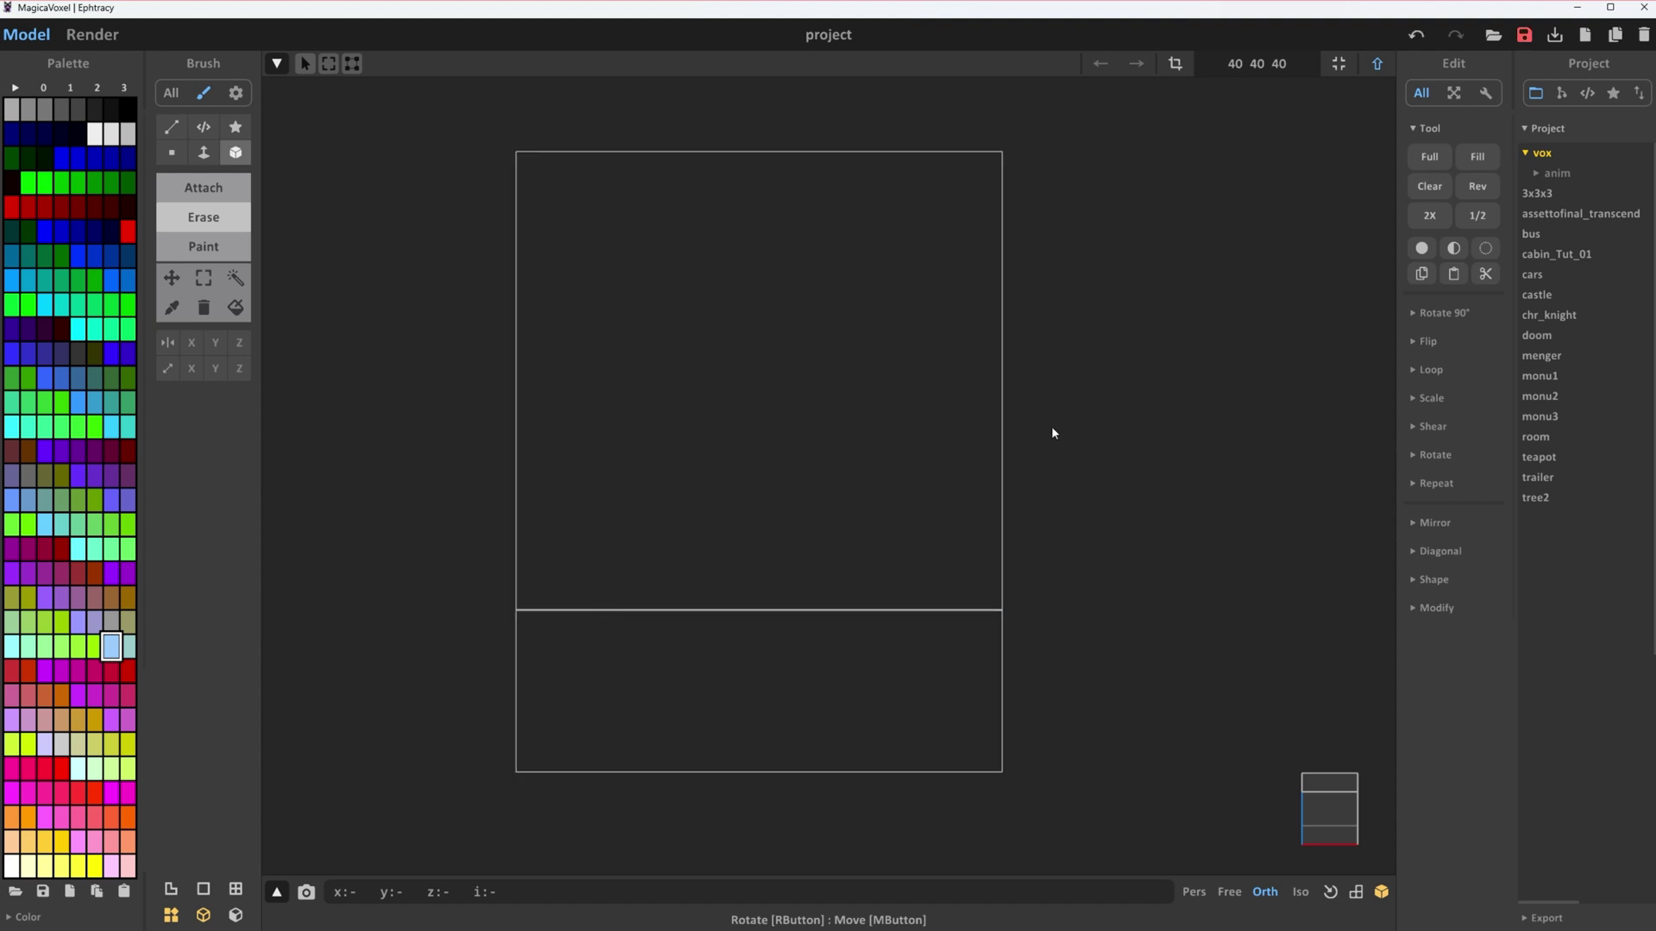
Step: Examine the modelling volume and the cube from several angles and distances, including with the orientation cube
{"action": "right_click_drag", "start_coordinate": [1052, 428], "coordinate": [974, 439]}
{"action": "middle_click_drag", "start_coordinate": [974, 439], "coordinate": [1035, 452]}
{"action": "scroll", "coordinate": [1035, 449], "scroll_direction": "down", "scroll_amount": 2}
{"action": "scroll", "coordinate": [1035, 452], "scroll_direction": "up", "scroll_amount": 3}
{"action": "scroll", "coordinate": [1035, 452], "scroll_direction": "down", "scroll_amount": 3}
{"action": "scroll", "coordinate": [1035, 452], "scroll_direction": "up", "scroll_amount": 2}
{"action": "scroll", "coordinate": [1035, 452], "scroll_direction": "down", "scroll_amount": 2}
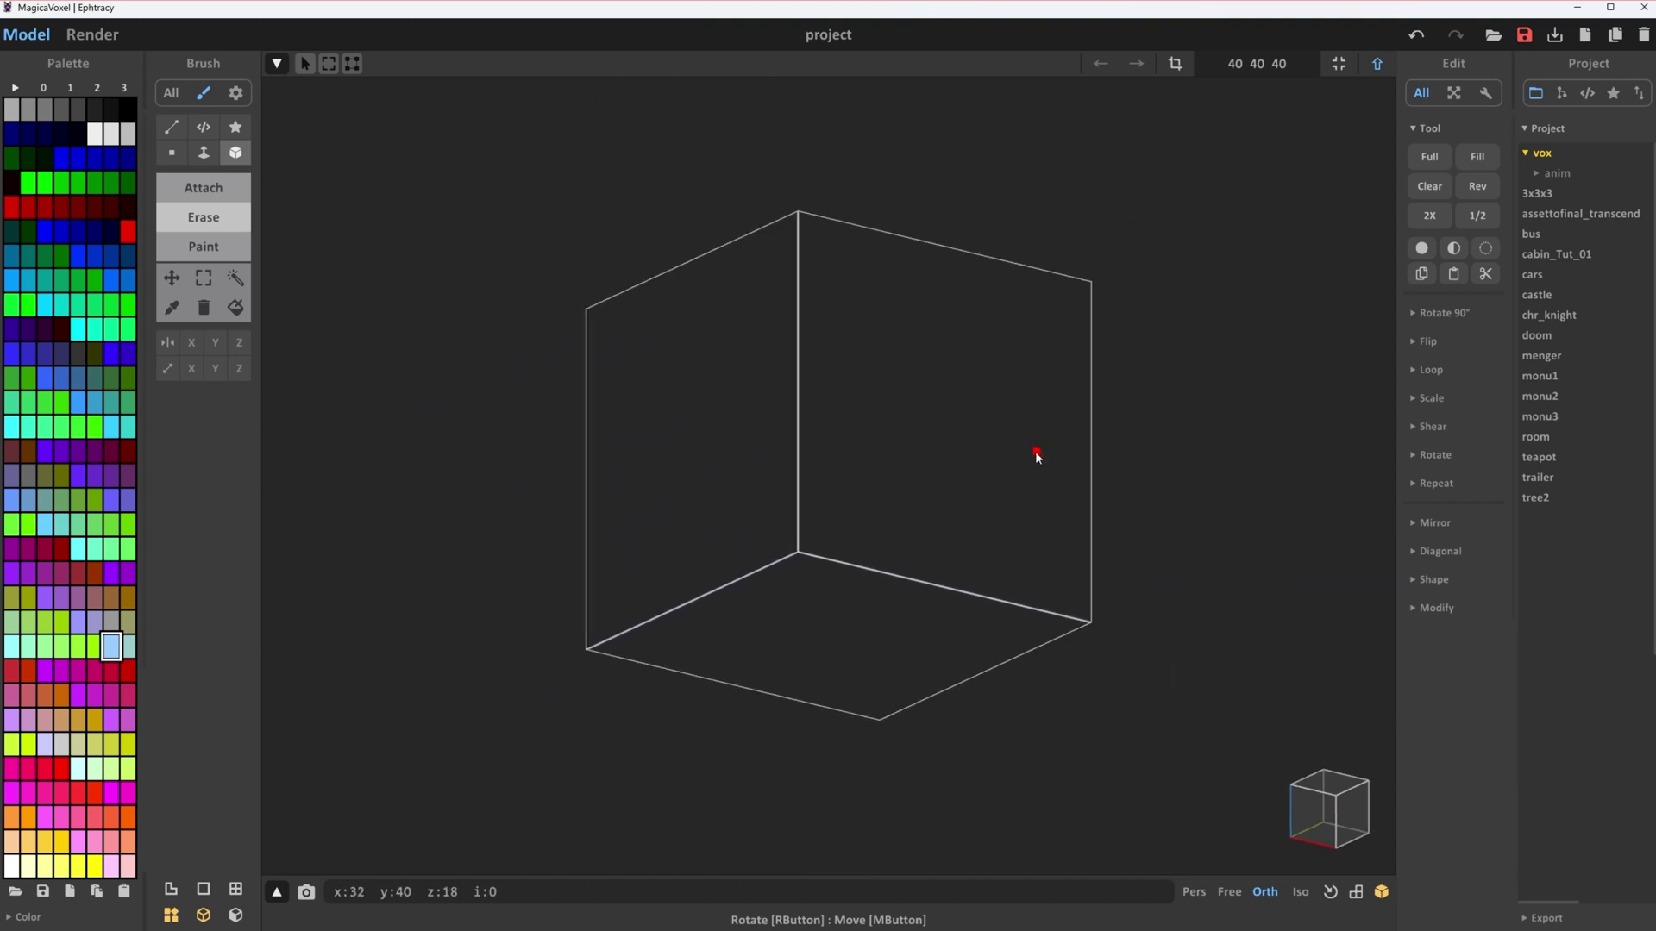
{"action": "right_click_drag", "start_coordinate": [1037, 454], "coordinate": [935, 491]}
{"action": "middle_click_drag", "start_coordinate": [935, 492], "coordinate": [1043, 432]}
{"action": "right_click_drag", "start_coordinate": [1042, 432], "coordinate": [1095, 551]}
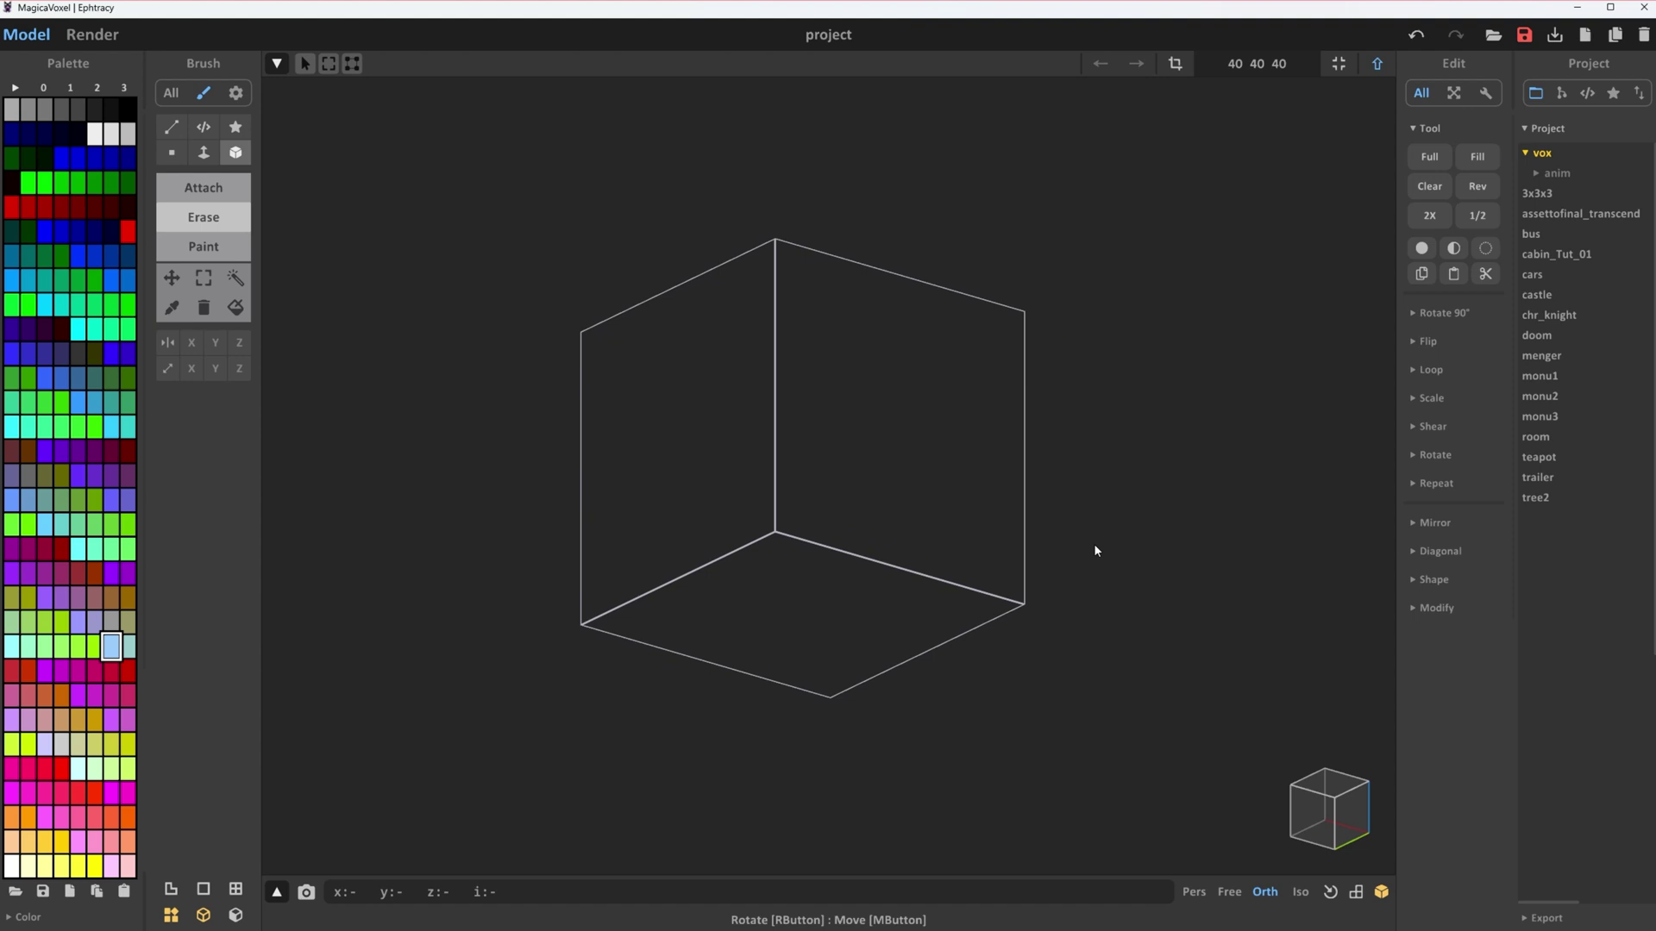
{"action": "right_click_drag", "start_coordinate": [1339, 816], "coordinate": [1040, 458]}
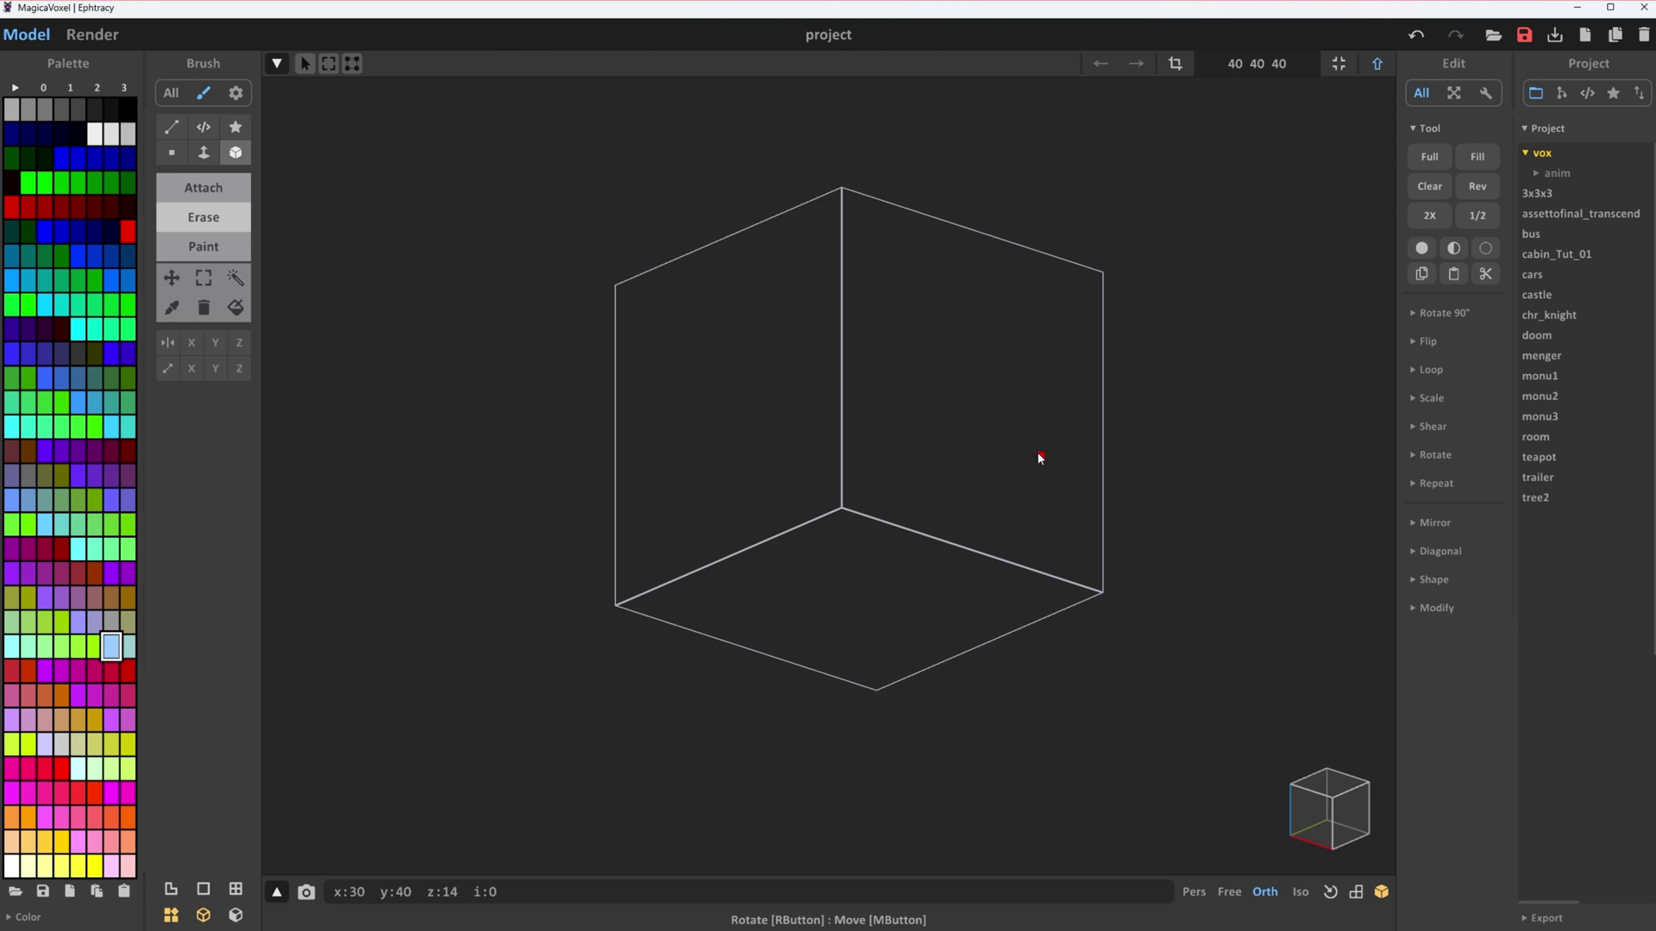
{"action": "right_click_drag", "start_coordinate": [1038, 458], "coordinate": [1028, 469]}
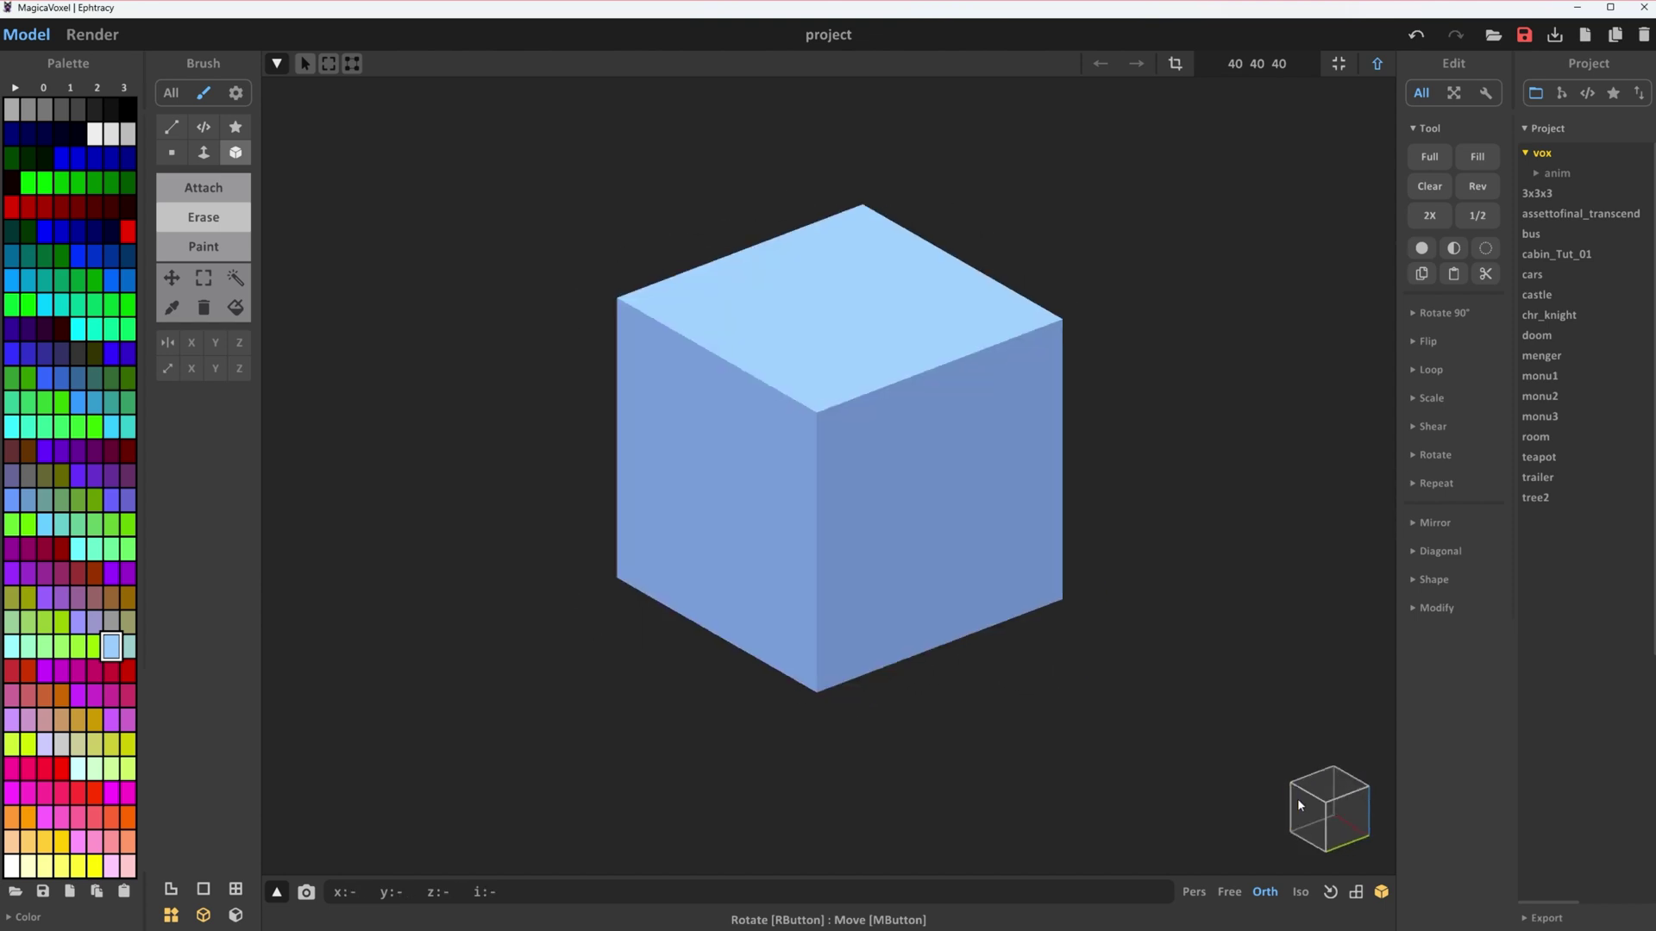
{"action": "right_click_drag", "start_coordinate": [1297, 799], "coordinate": [1319, 796]}
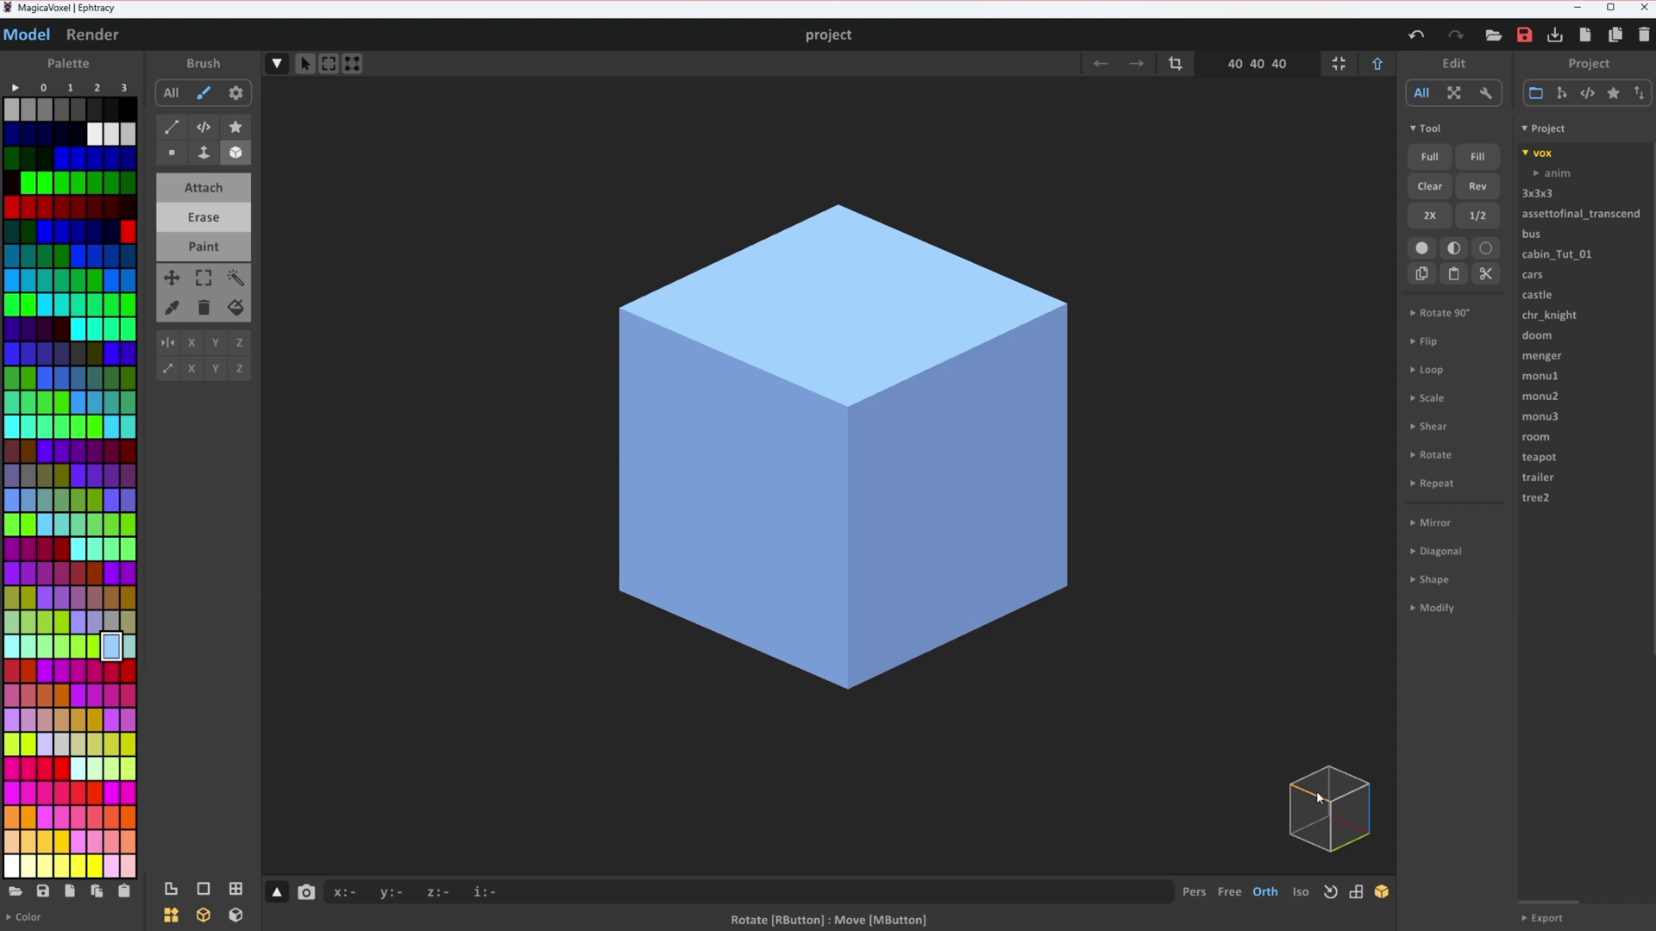
Step: Compare the perspective and isometric cameras with the orthographic one, and return to the orthographic camera
{"action": "left_click", "coordinate": [1195, 893]}
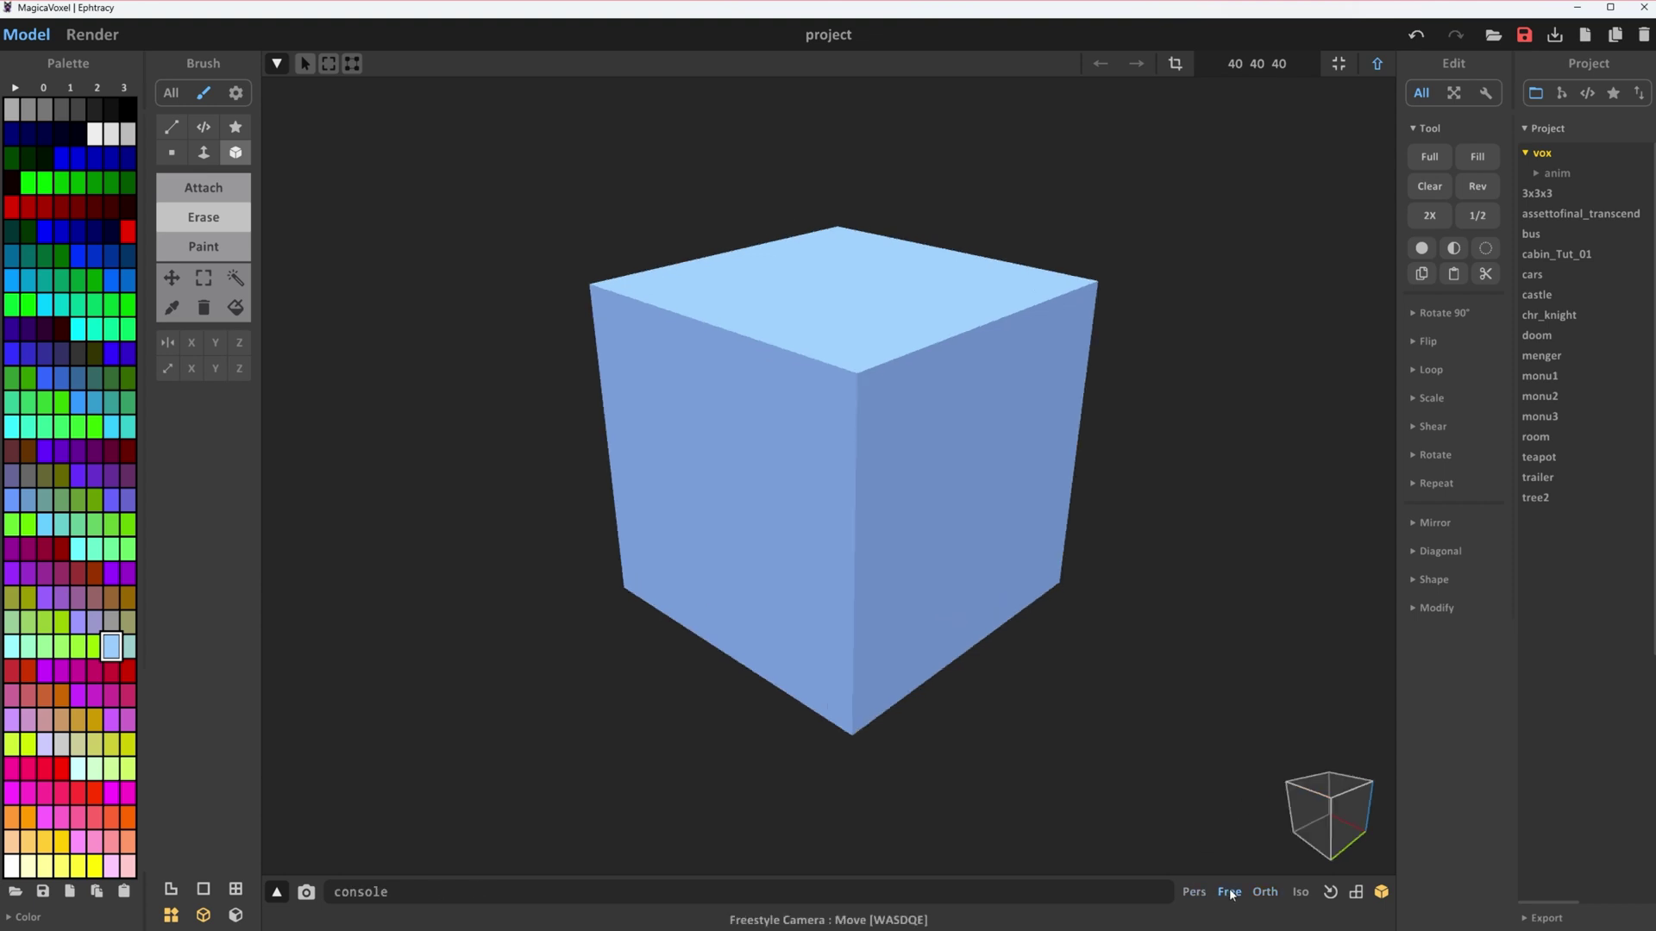
{"action": "left_click", "coordinate": [1264, 892]}
{"action": "left_click", "coordinate": [1300, 893]}
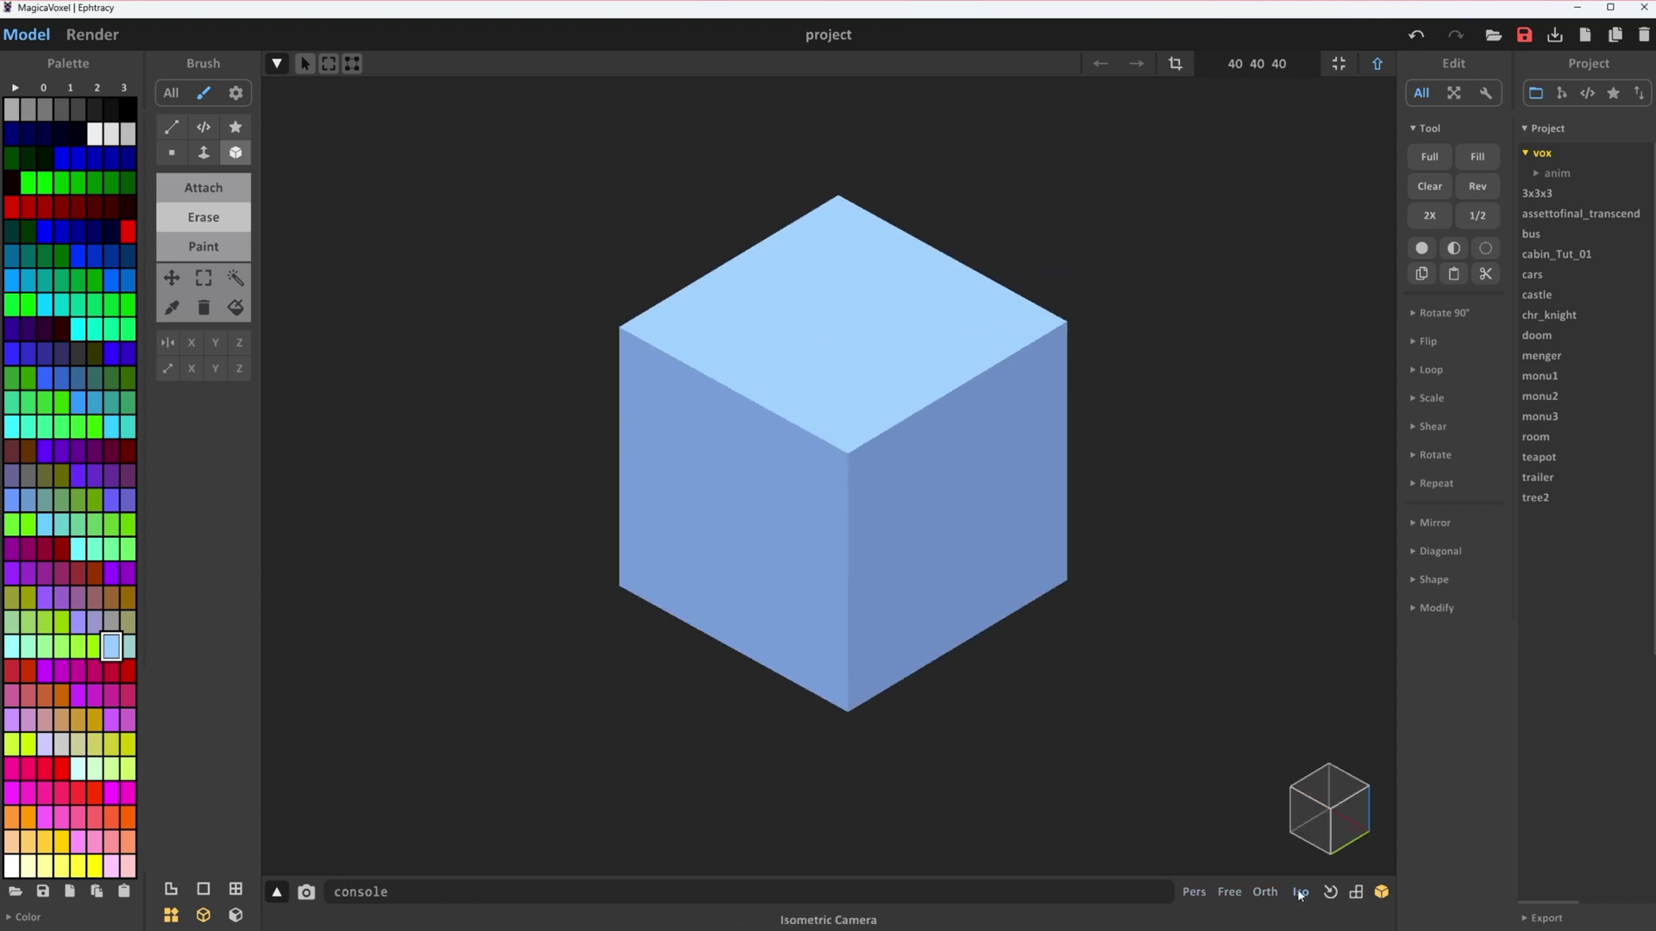
{"action": "left_click", "coordinate": [1266, 892]}
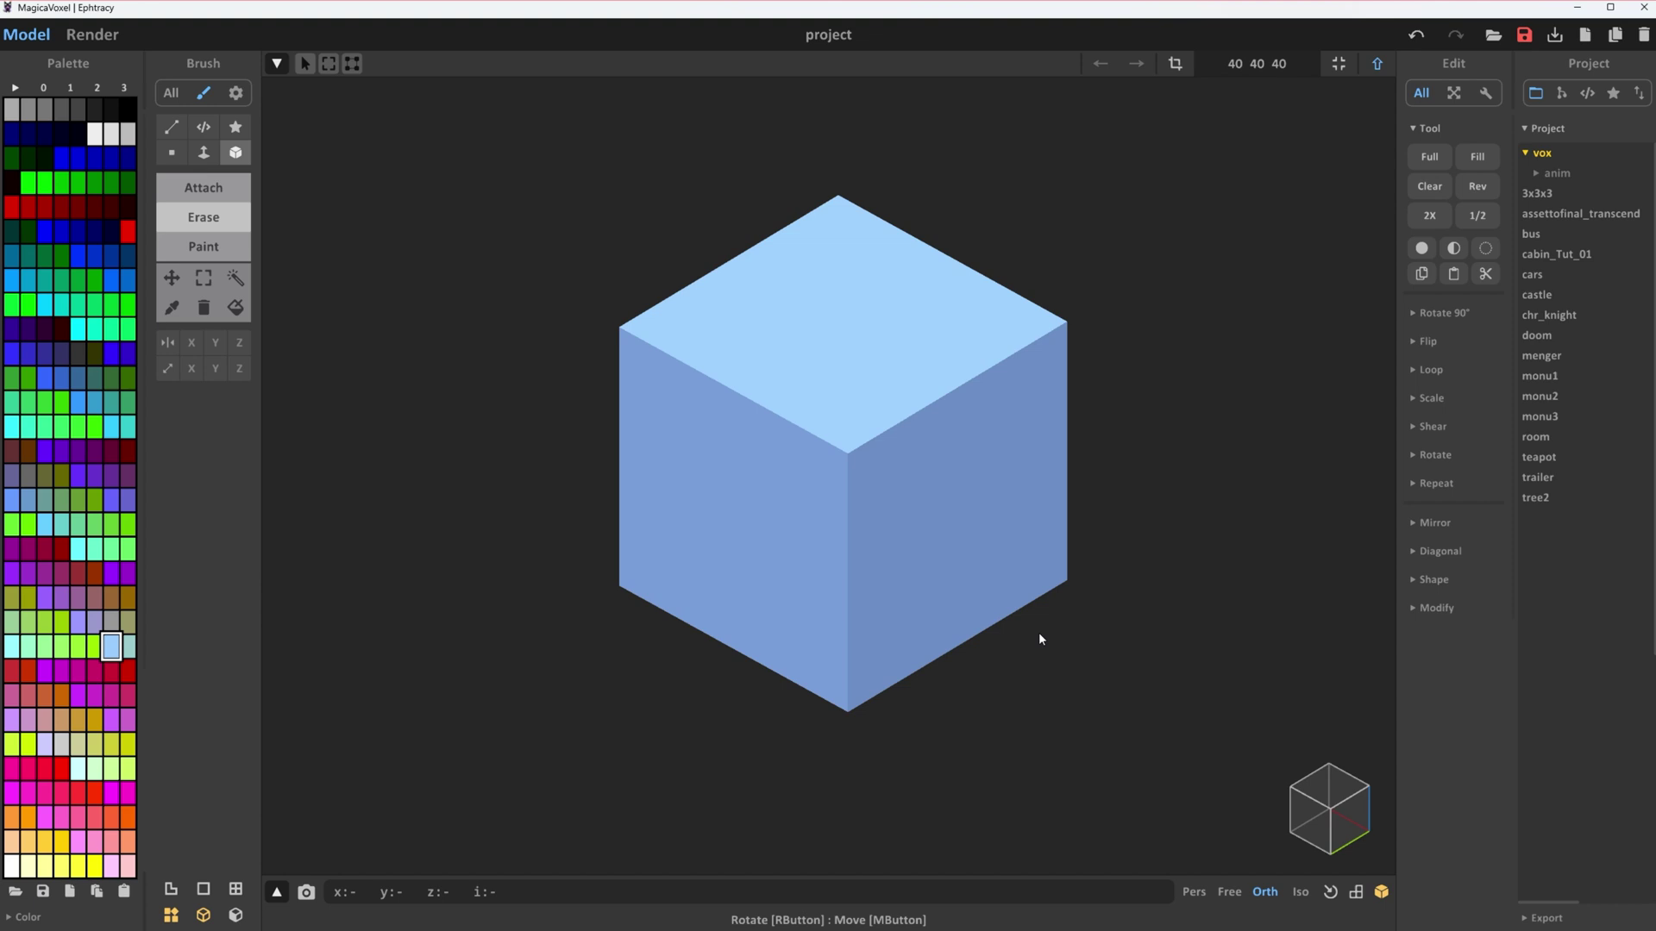
Step: Turn on the display of the model's edges, frame and grids
{"action": "left_click", "coordinate": [171, 890]}
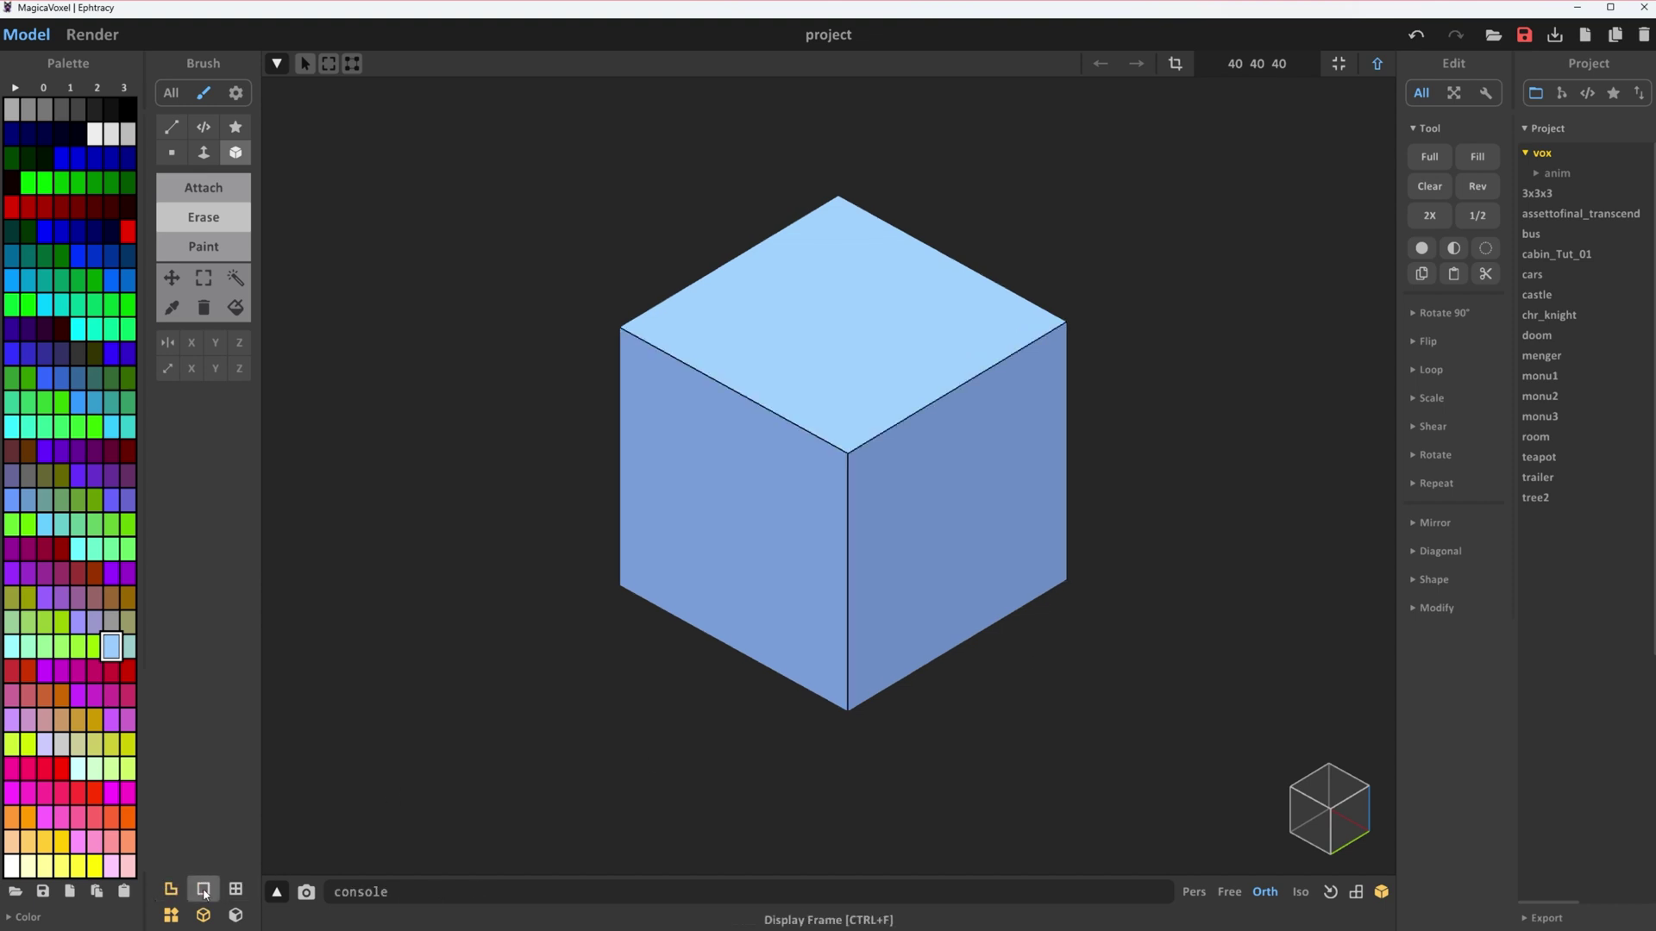
{"action": "left_click", "coordinate": [204, 892]}
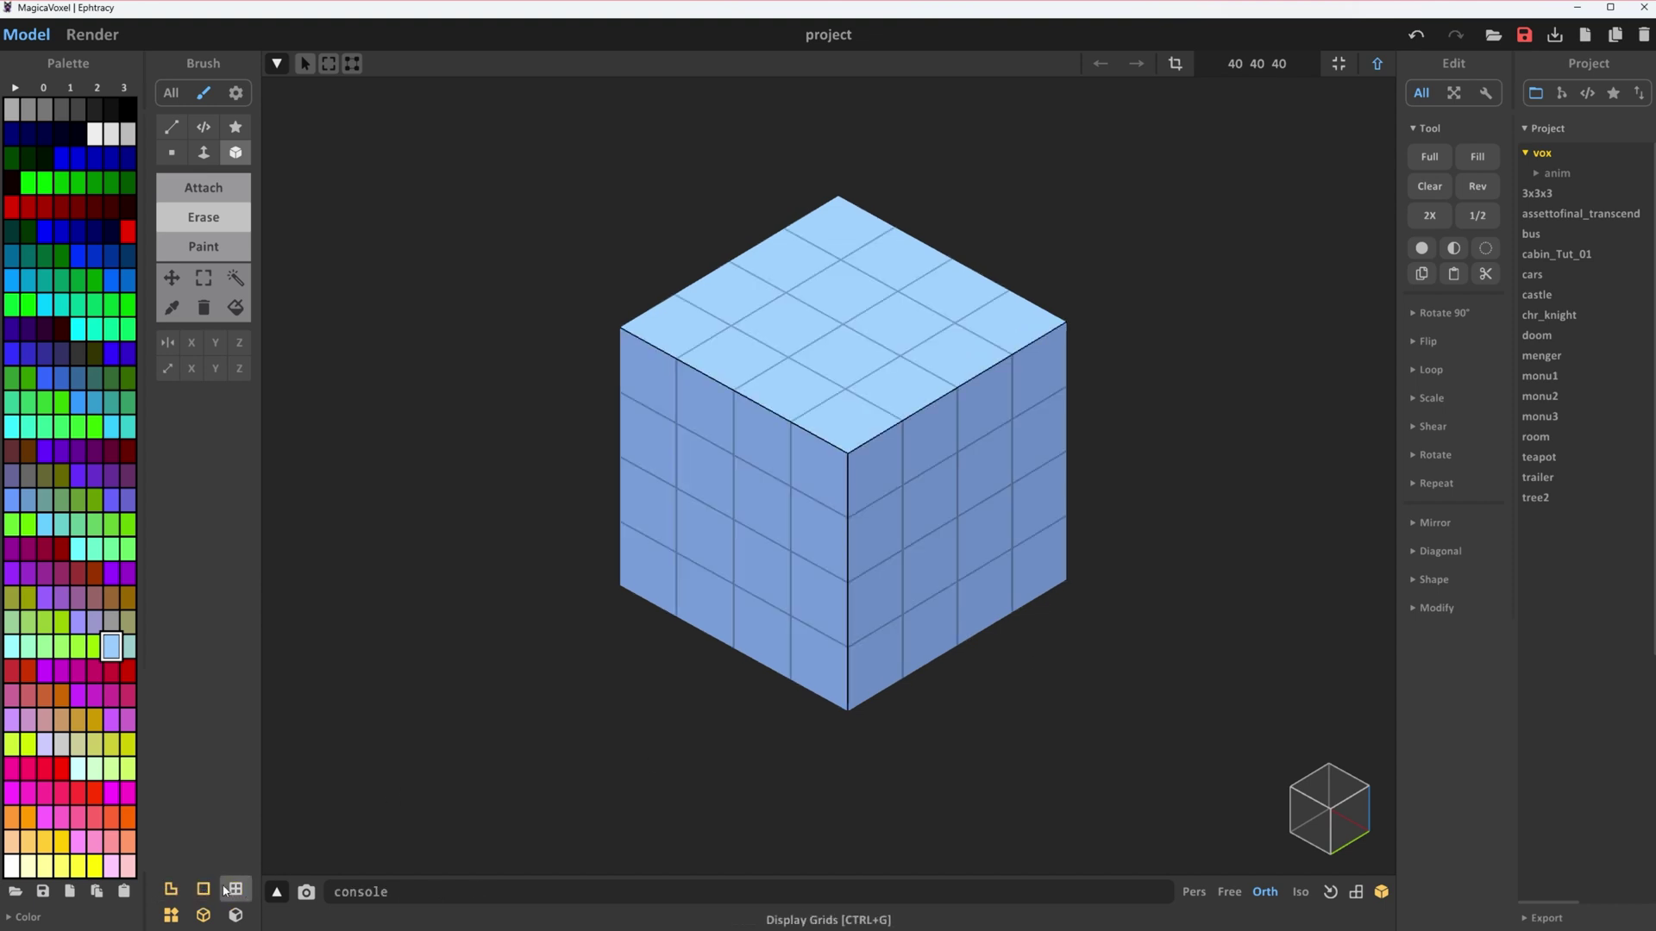
{"action": "left_click", "coordinate": [233, 889]}
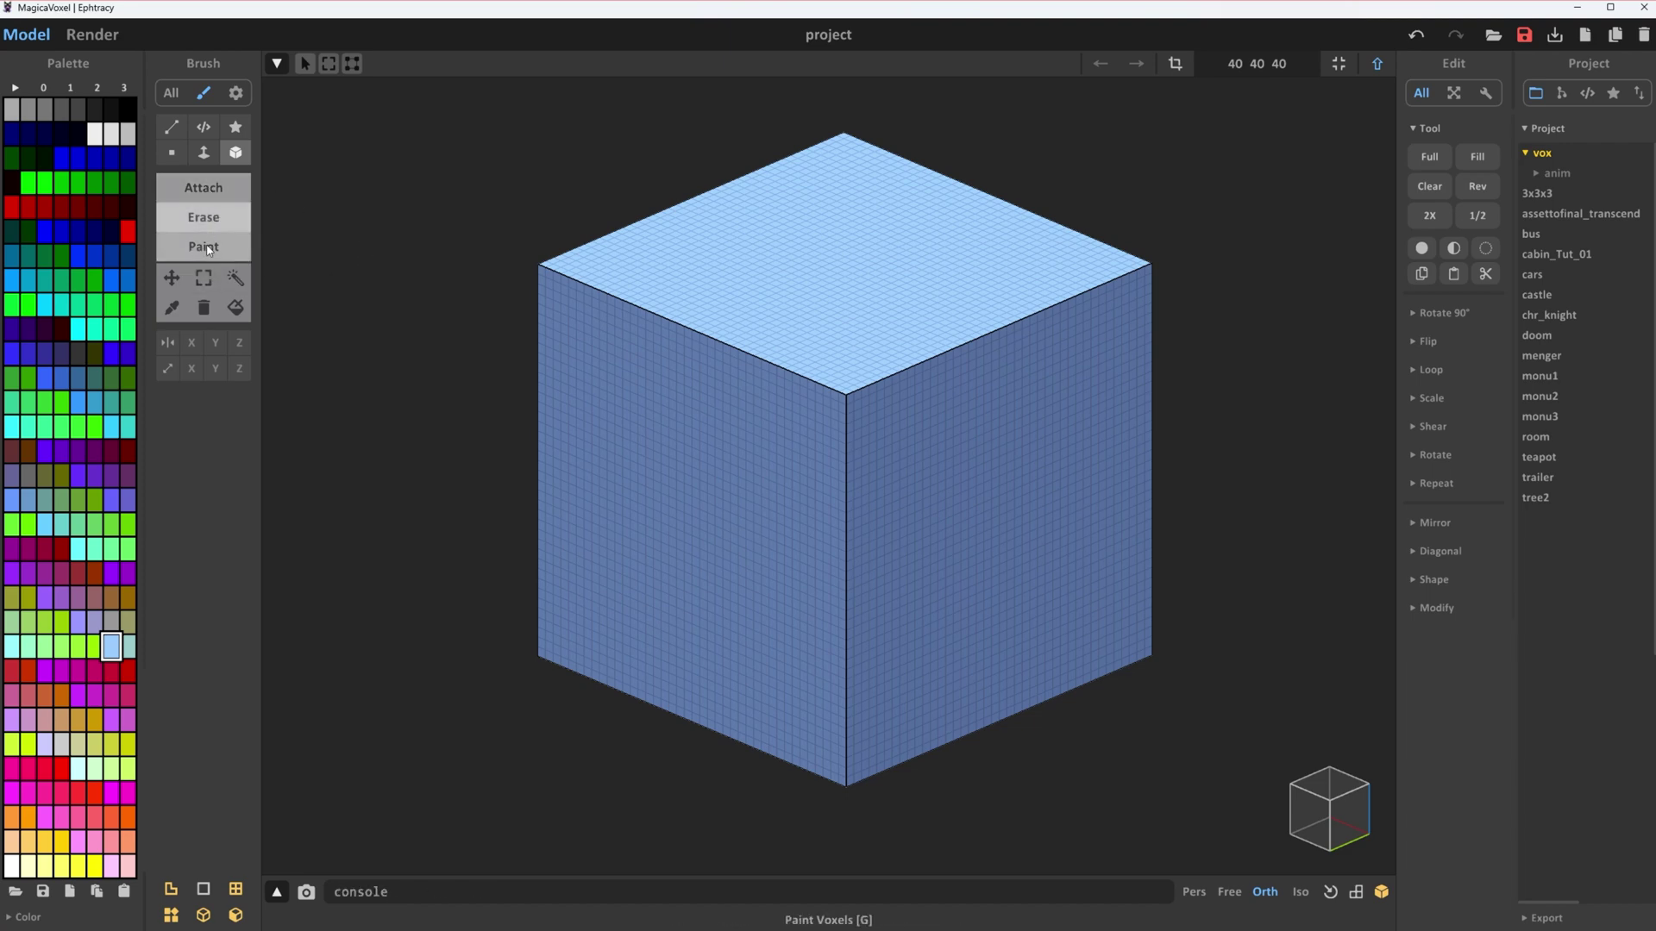
Step: Switch the brush to Pattern mode and set its action to Attach
{"action": "left_click", "coordinate": [204, 127]}
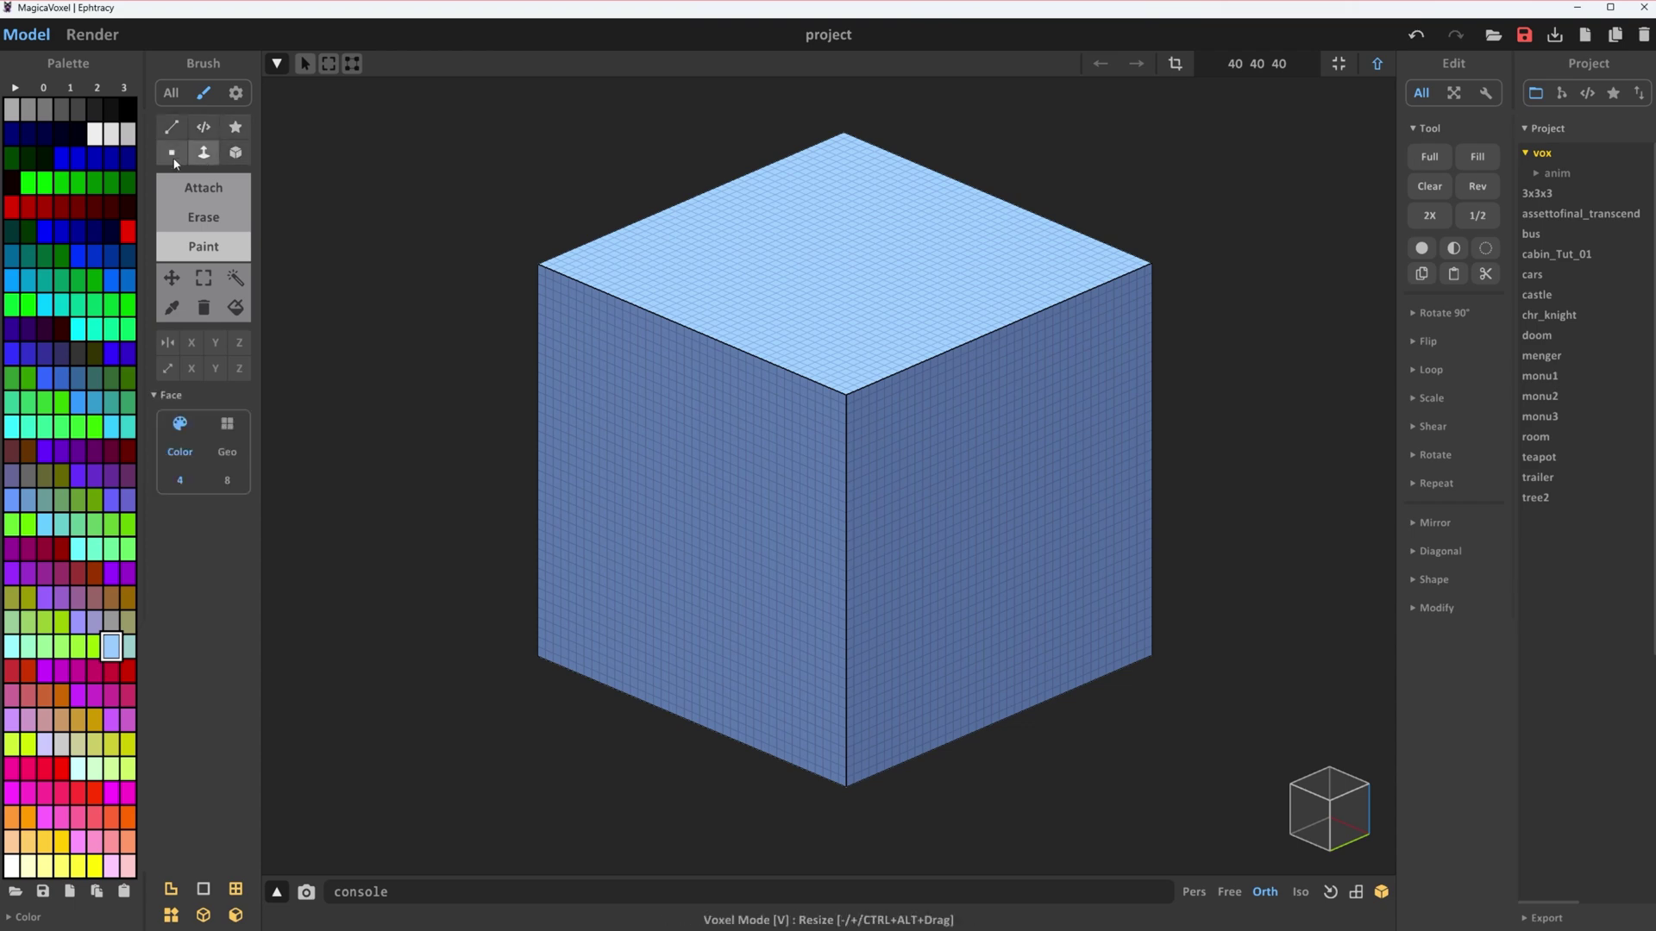
{"action": "left_click", "coordinate": [233, 128]}
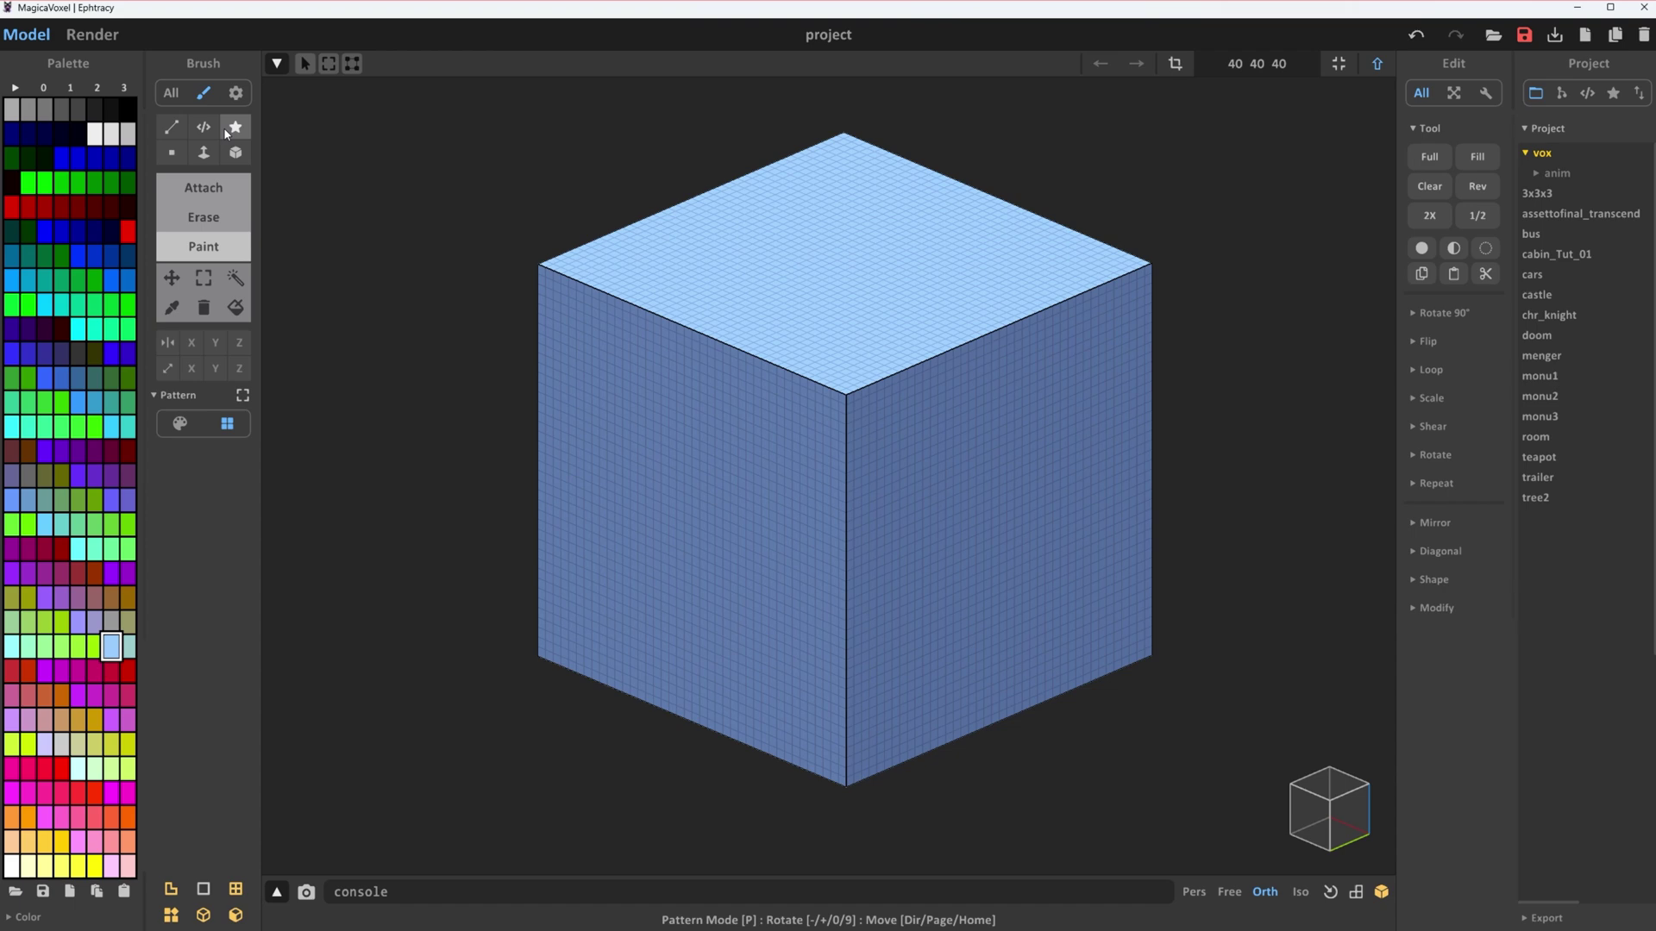
{"action": "key", "text": "t"}
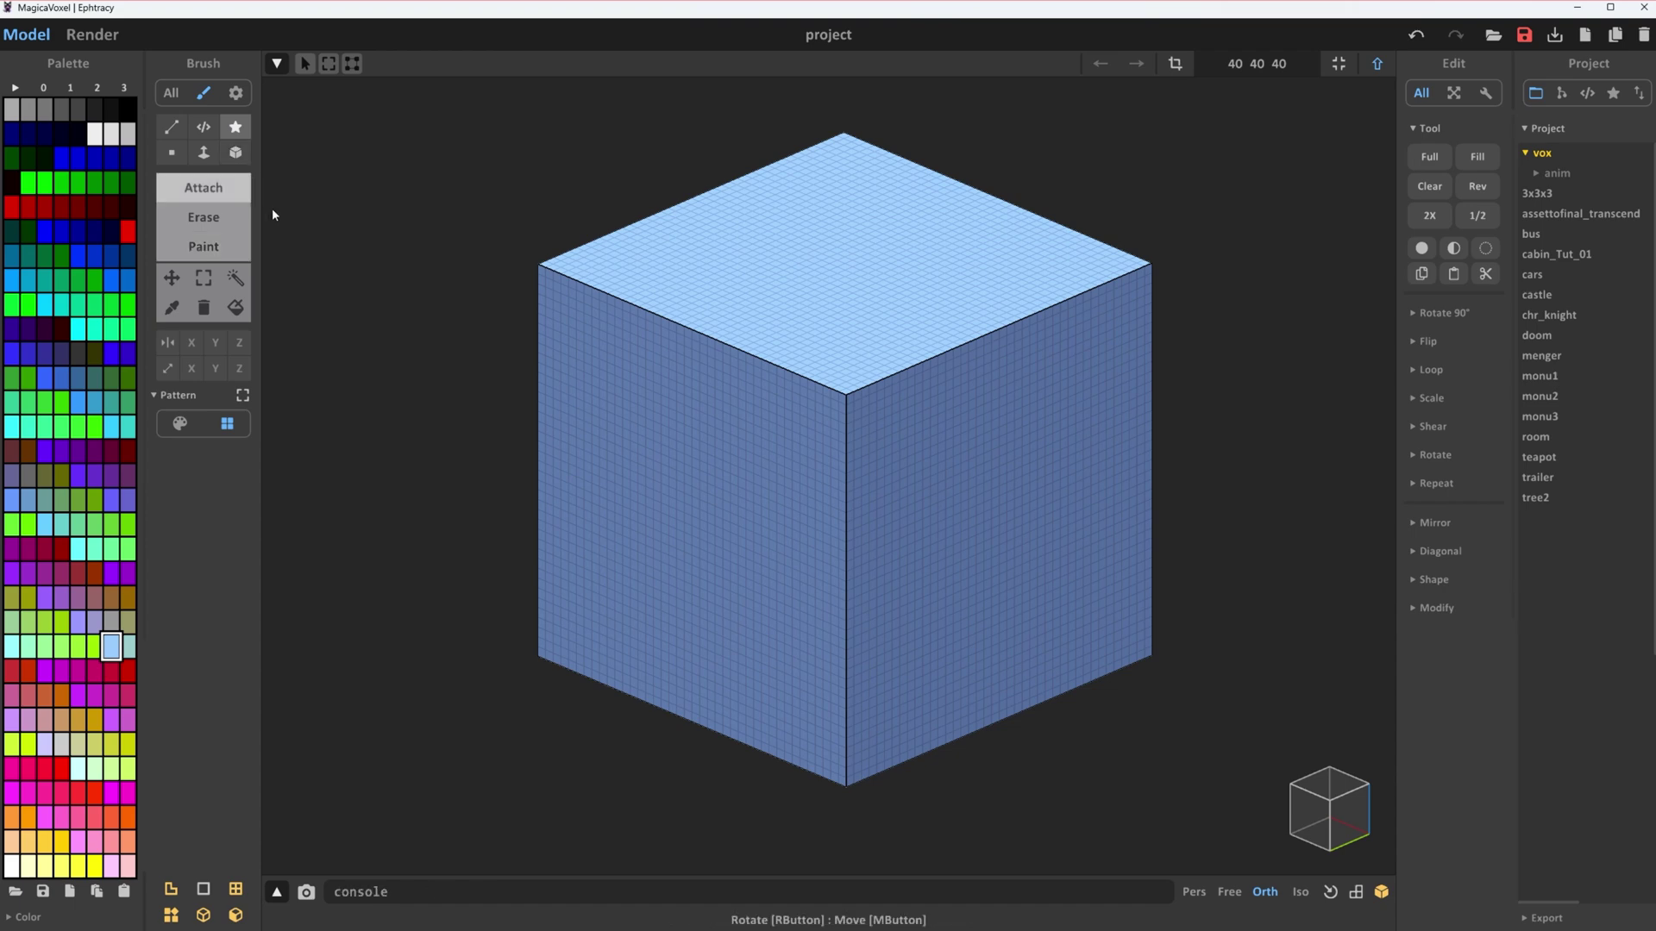
Step: Delete all voxels of the cube and draw freehand voxel outlines in the empty volume with the Voxel brush
{"action": "key", "text": "Delete"}
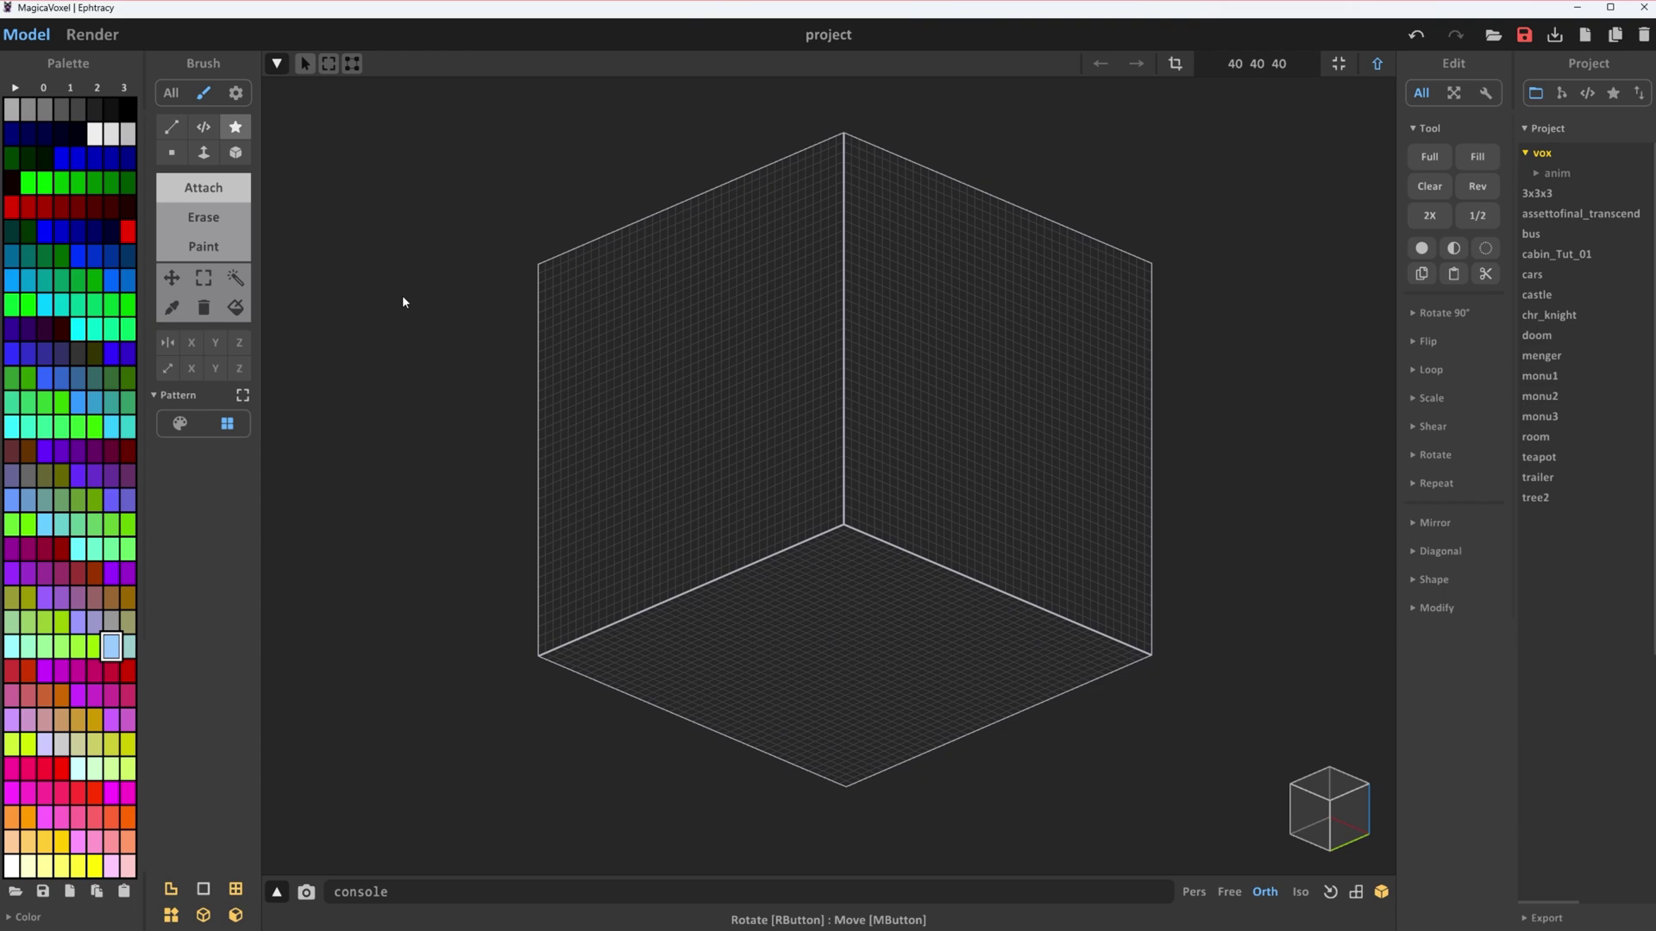
{"action": "key", "text": "v"}
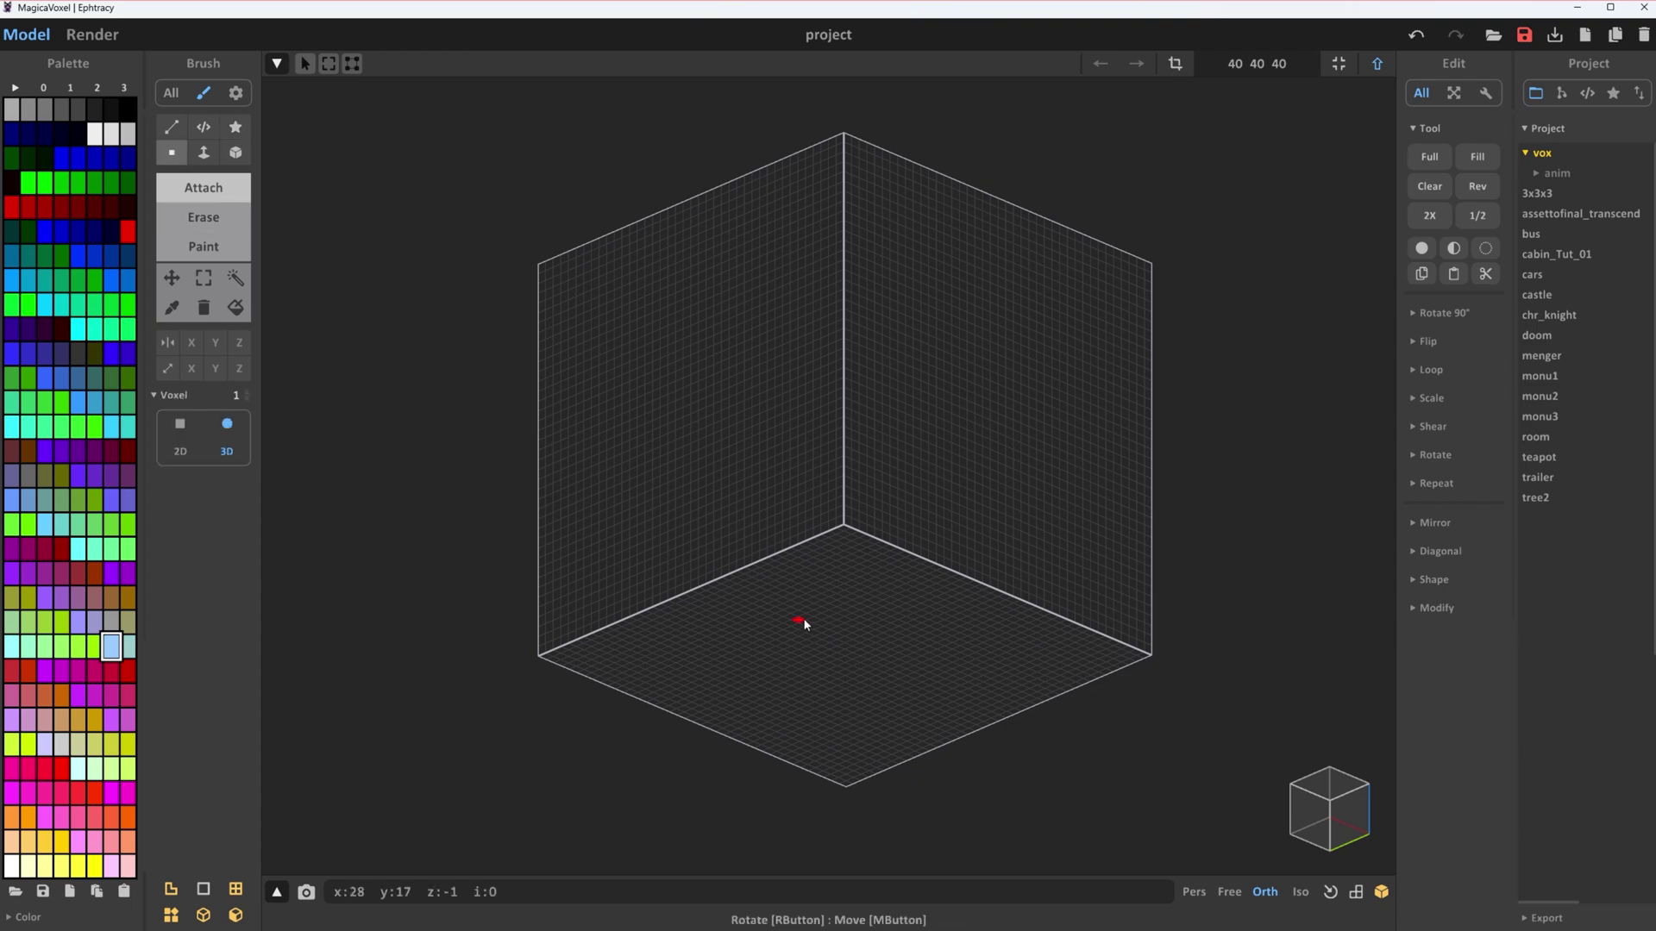
{"action": "mouse_move", "coordinate": [687, 630]}
{"action": "left_mouse_down"}
{"action": "mouse_move", "coordinate": [793, 613]}
{"action": "mouse_move", "coordinate": [645, 403]}
{"action": "mouse_move", "coordinate": [658, 467]}
{"action": "left_mouse_up"}
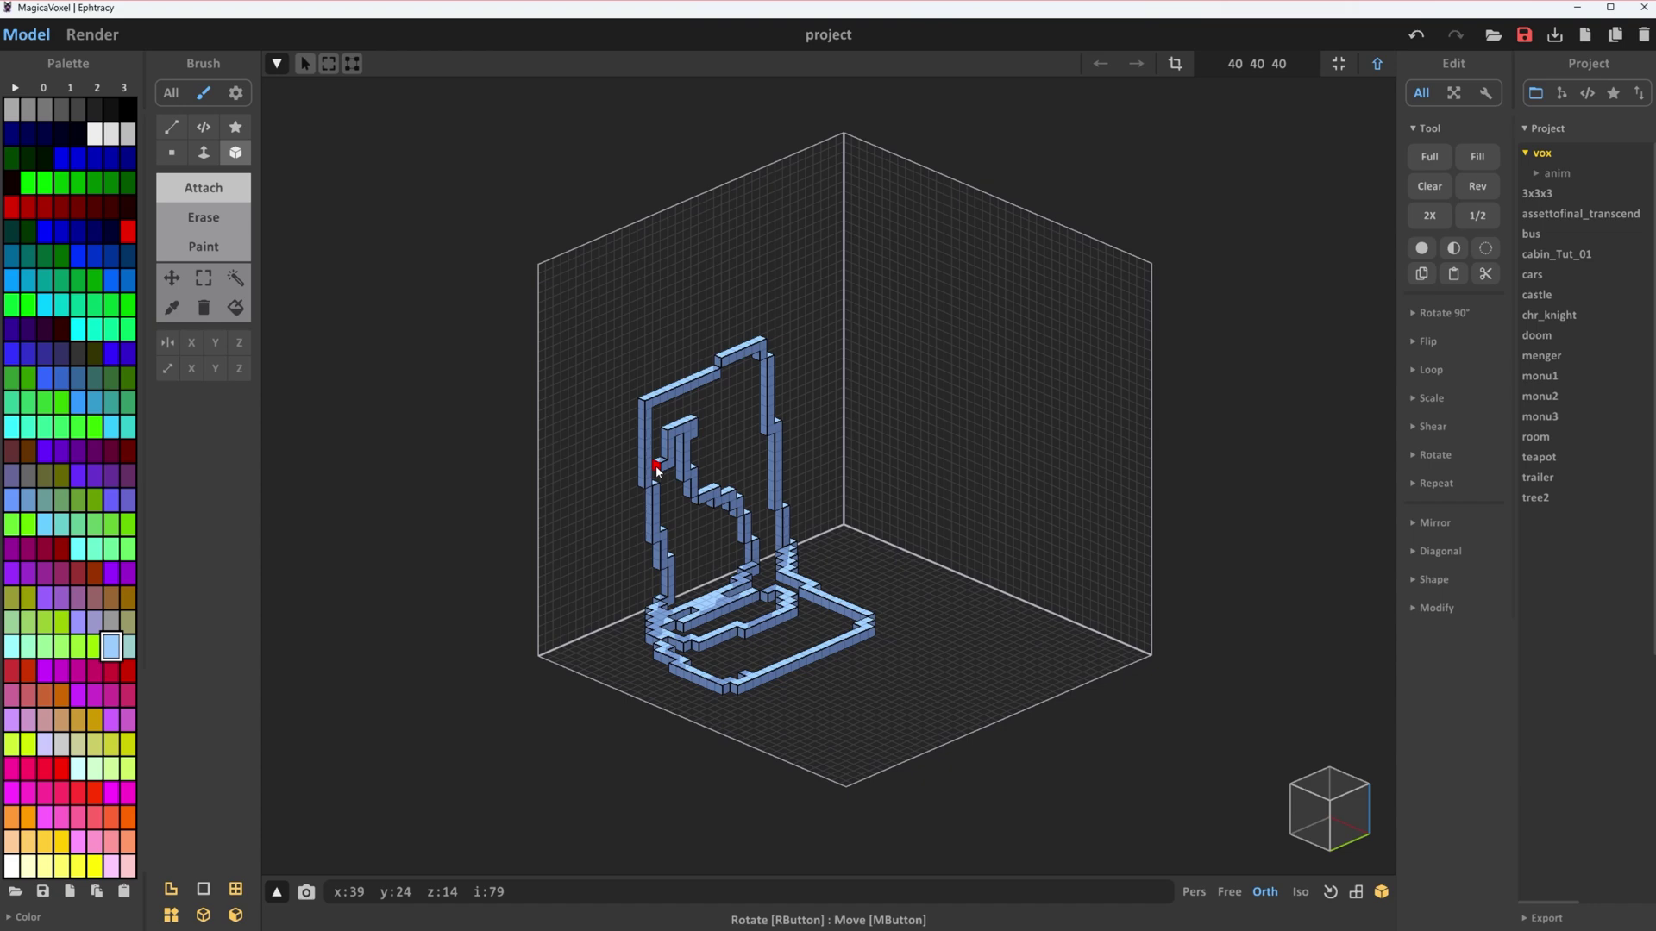
Step: Attach a tall solid box with the Box brush, and add voxel layers to the volume's wall and floor with the Face brush
{"action": "left_click", "coordinate": [236, 152]}
{"action": "mouse_move", "coordinate": [877, 596]}
{"action": "left_mouse_down"}
{"action": "mouse_move", "coordinate": [1100, 368]}
{"action": "mouse_move", "coordinate": [1133, 378]}
{"action": "mouse_move", "coordinate": [1120, 371]}
{"action": "left_mouse_up"}
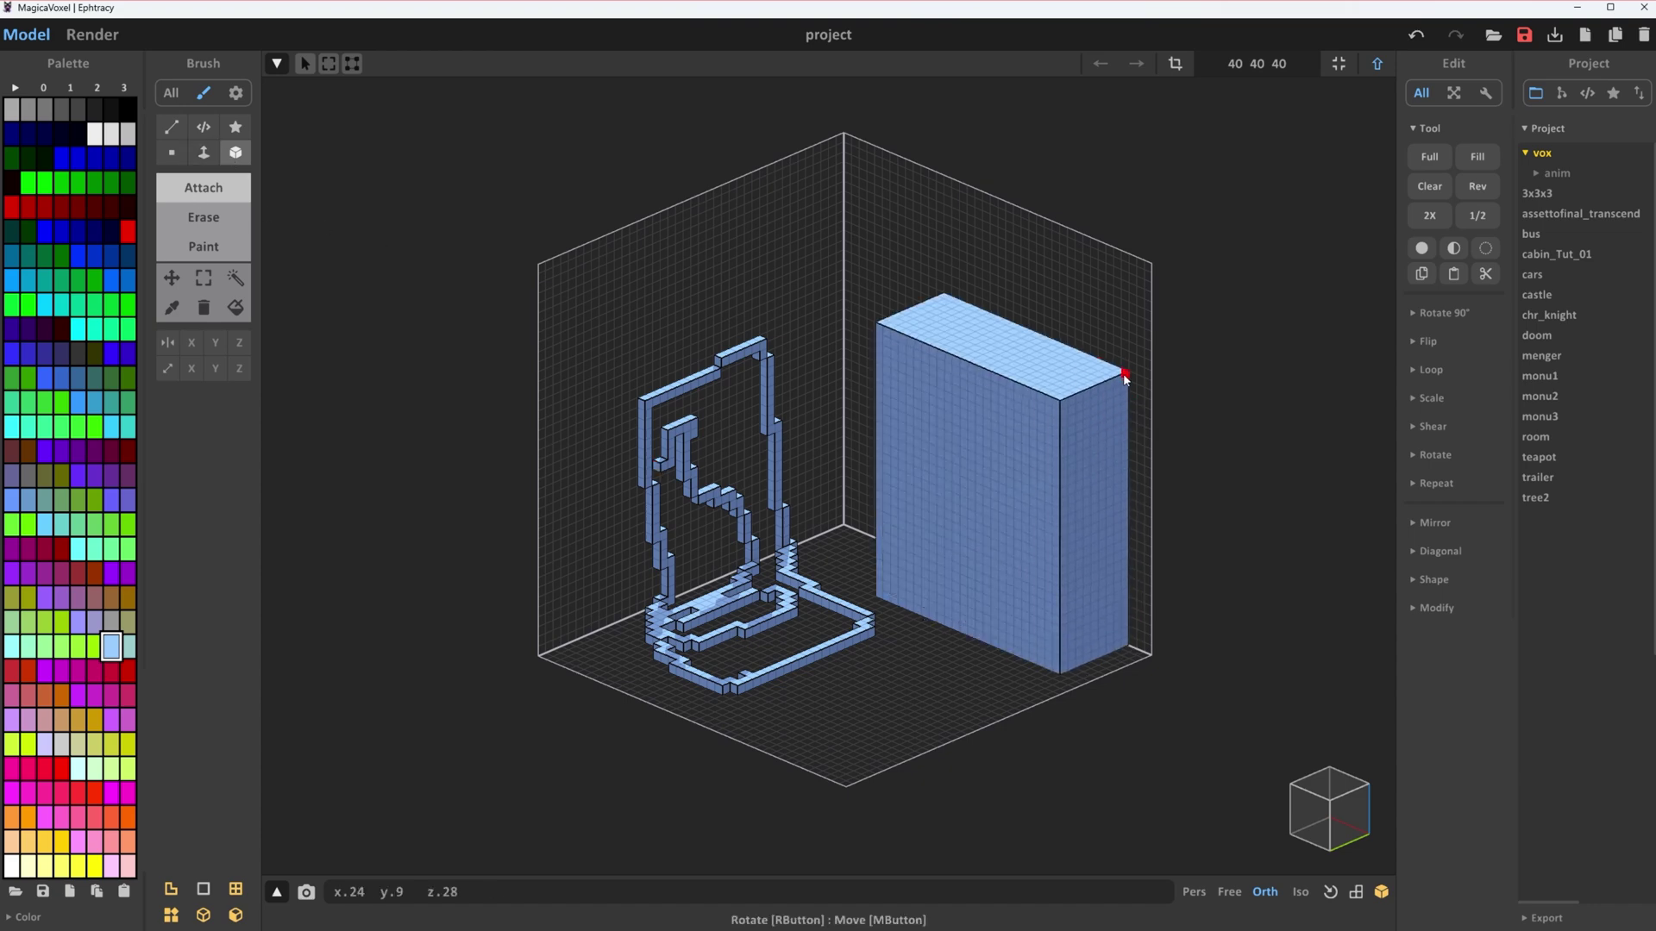
{"action": "key", "text": "f"}
{"action": "left_click", "coordinate": [881, 587]}
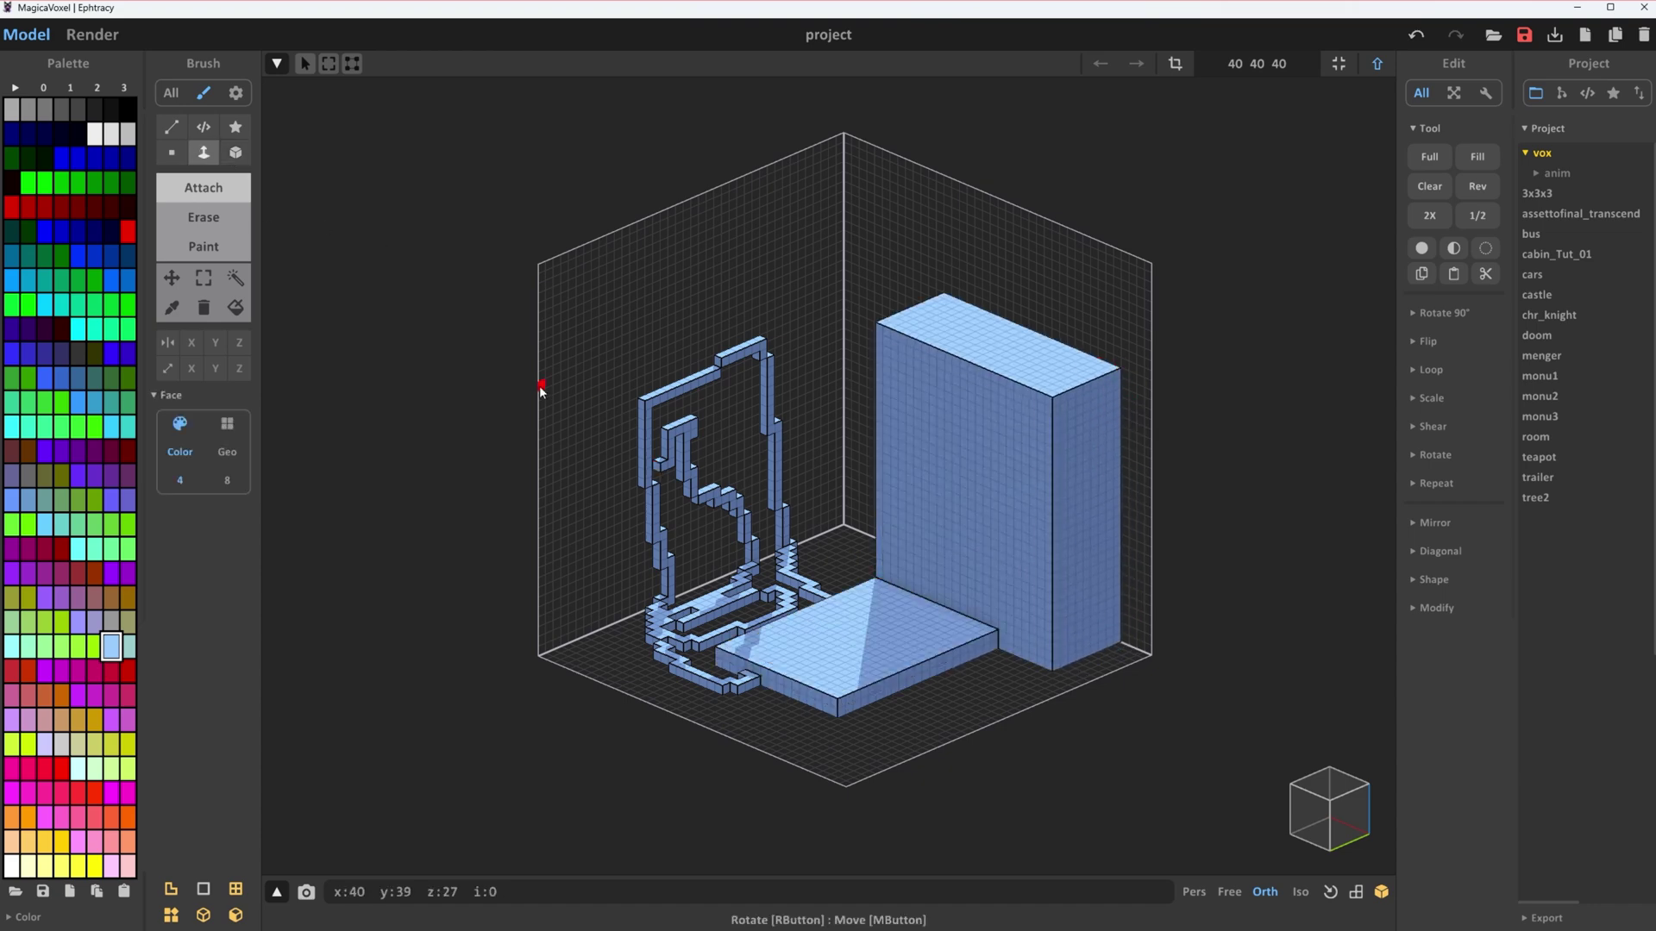
{"action": "left_click", "coordinate": [601, 378]}
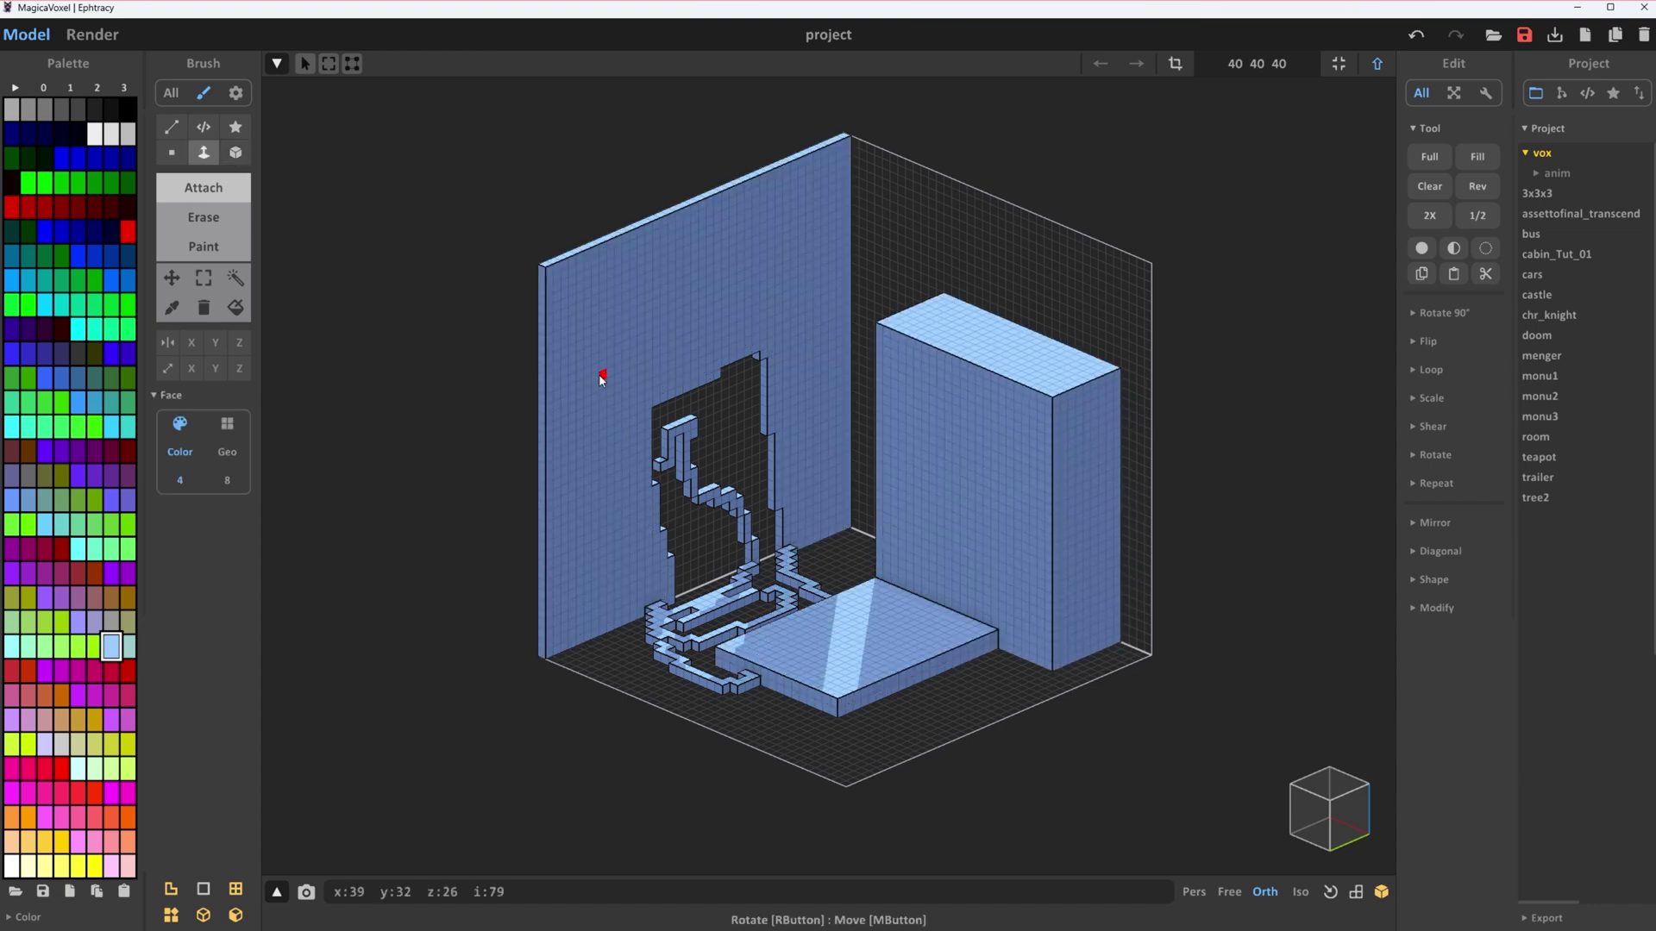
{"action": "left_click", "coordinate": [785, 748]}
Step: Push and pull the faces of the tall block and the wall with the Face brush
{"action": "left_click", "coordinate": [964, 512]}
{"action": "left_click_drag", "start_coordinate": [963, 511], "coordinate": [1043, 405]}
{"action": "left_click_drag", "start_coordinate": [1079, 538], "coordinate": [864, 420]}
{"action": "left_click_drag", "start_coordinate": [910, 507], "coordinate": [864, 469]}
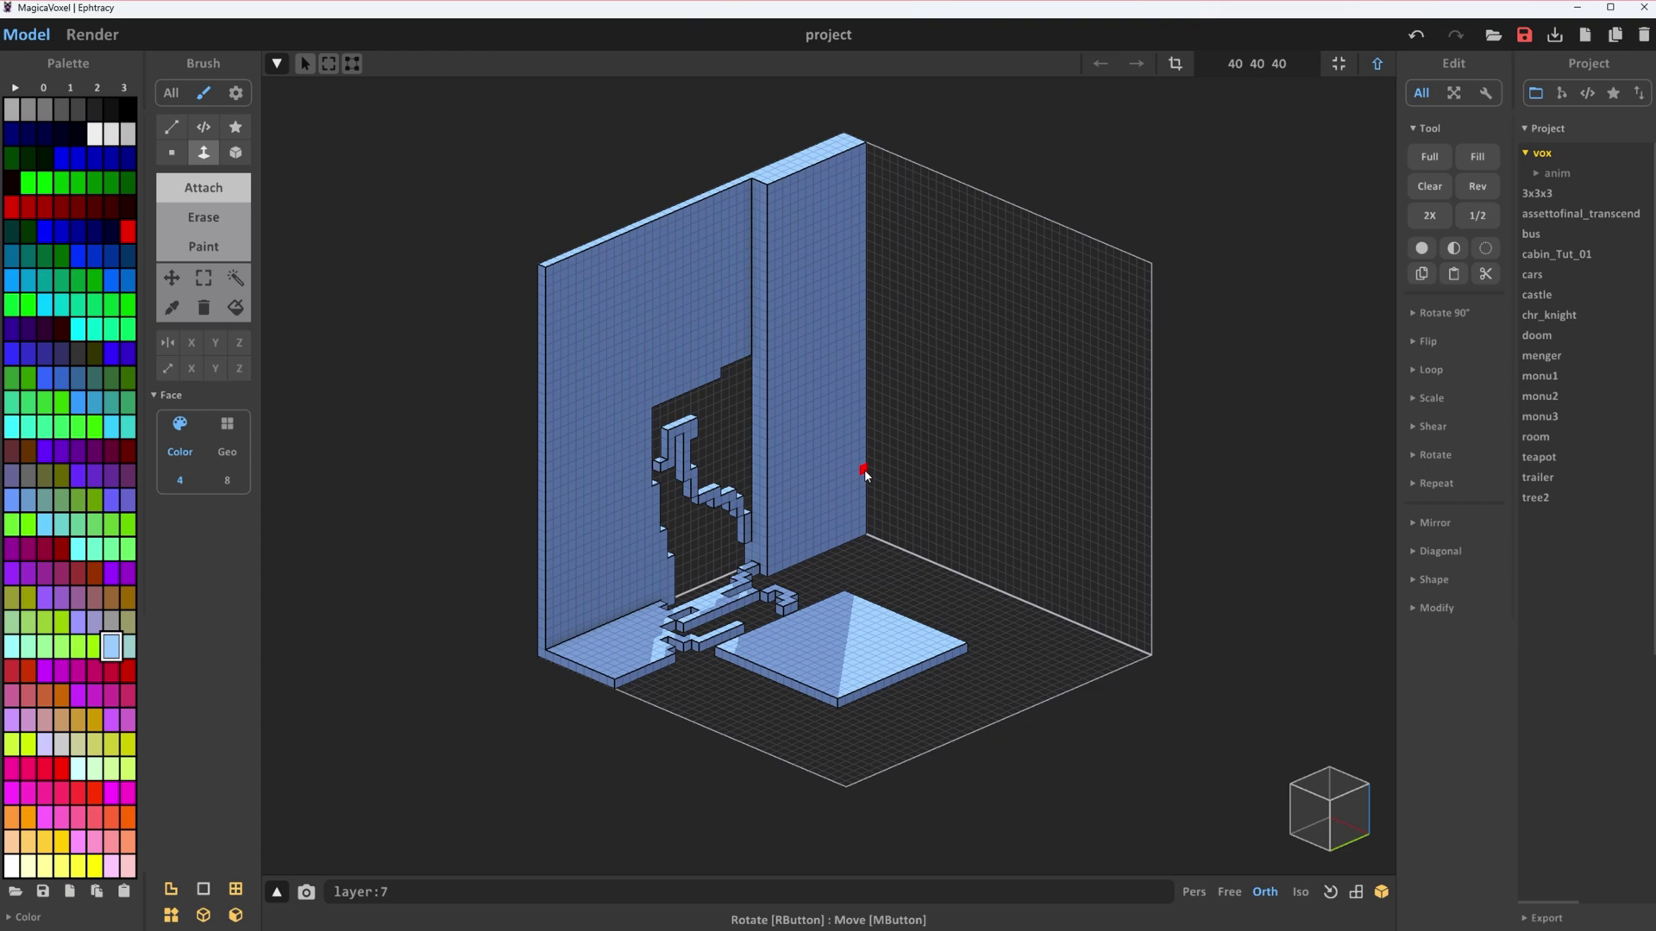
Step: Draw freehand voxel strokes on the wall with the Voxel brush, and erase box-shaped areas with the Box brush
{"action": "key", "text": "v"}
{"action": "mouse_move", "coordinate": [697, 257]}
{"action": "left_mouse_down"}
{"action": "mouse_move", "coordinate": [581, 318]}
{"action": "mouse_move", "coordinate": [584, 535]}
{"action": "left_mouse_up"}
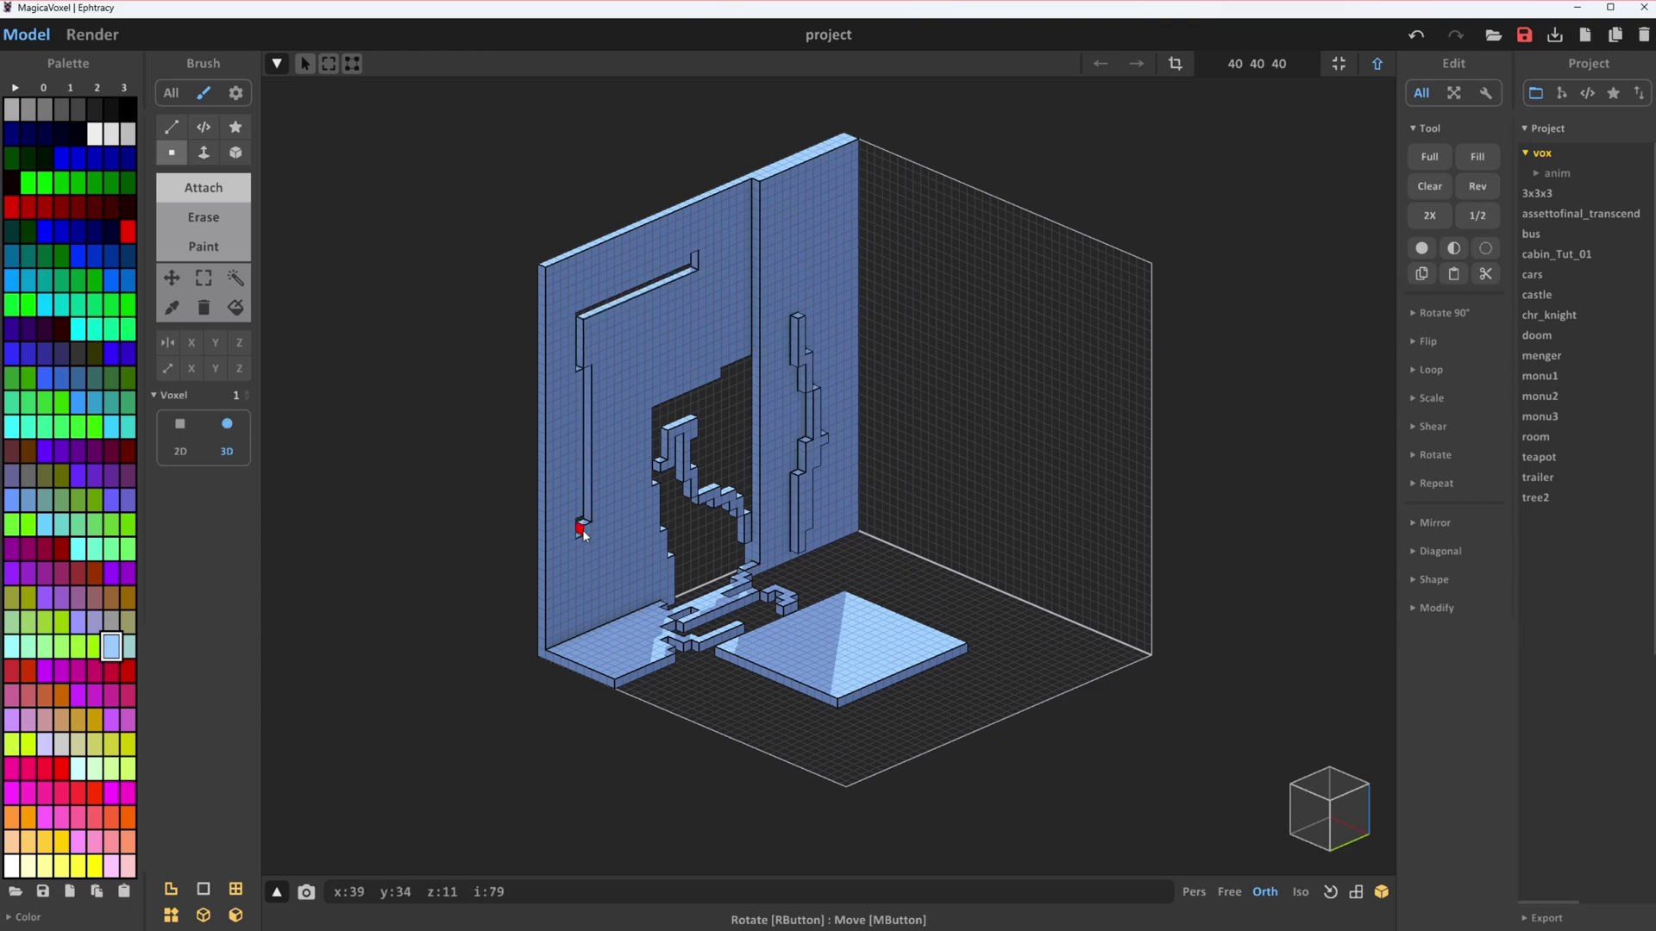
{"action": "key", "text": "b"}
{"action": "mouse_move", "coordinate": [802, 212]}
{"action": "left_mouse_down", "text": "shift"}
{"action": "mouse_move", "coordinate": [817, 351]}
{"action": "mouse_move", "coordinate": [773, 253]}
{"action": "mouse_move", "coordinate": [624, 434]}
{"action": "left_mouse_up", "text": "shift"}
{"action": "mouse_move", "coordinate": [625, 260]}
{"action": "left_mouse_down", "text": "shift"}
{"action": "mouse_move", "coordinate": [536, 474]}
{"action": "mouse_move", "coordinate": [676, 646]}
{"action": "mouse_move", "coordinate": [923, 684]}
{"action": "mouse_move", "coordinate": [767, 578]}
{"action": "left_mouse_up", "text": "shift"}
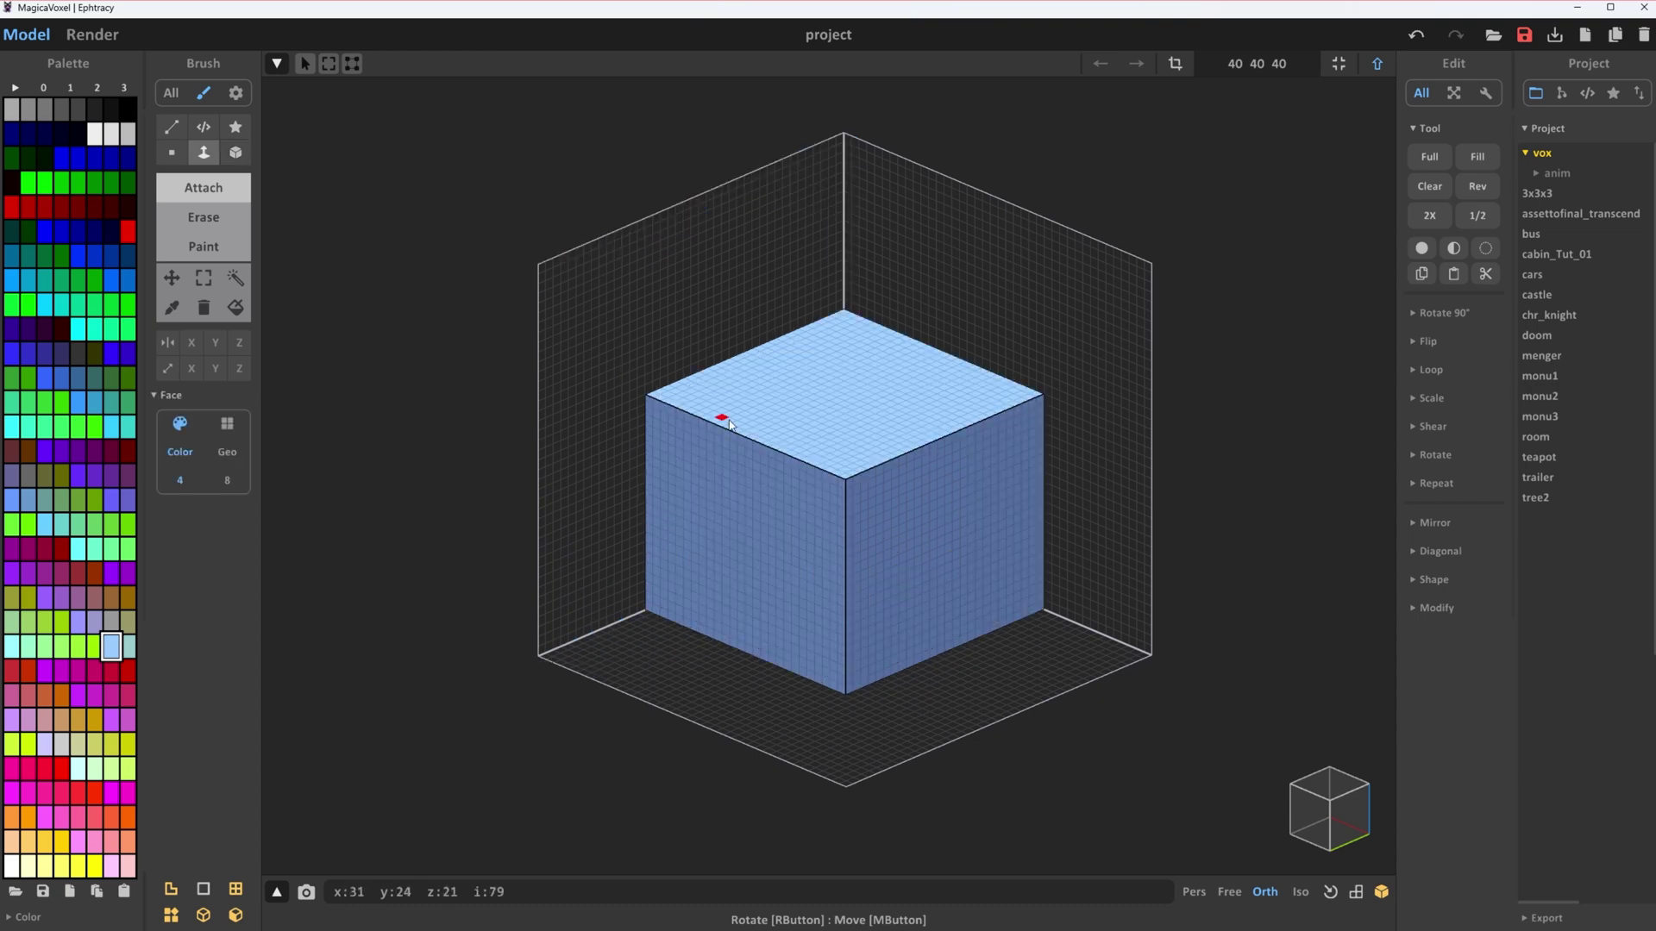
Step: Paint the blue cube's top face orange with the Face brush, and paint freehand orange strokes on one side with the Voxel brush
{"action": "key", "text": "g"}
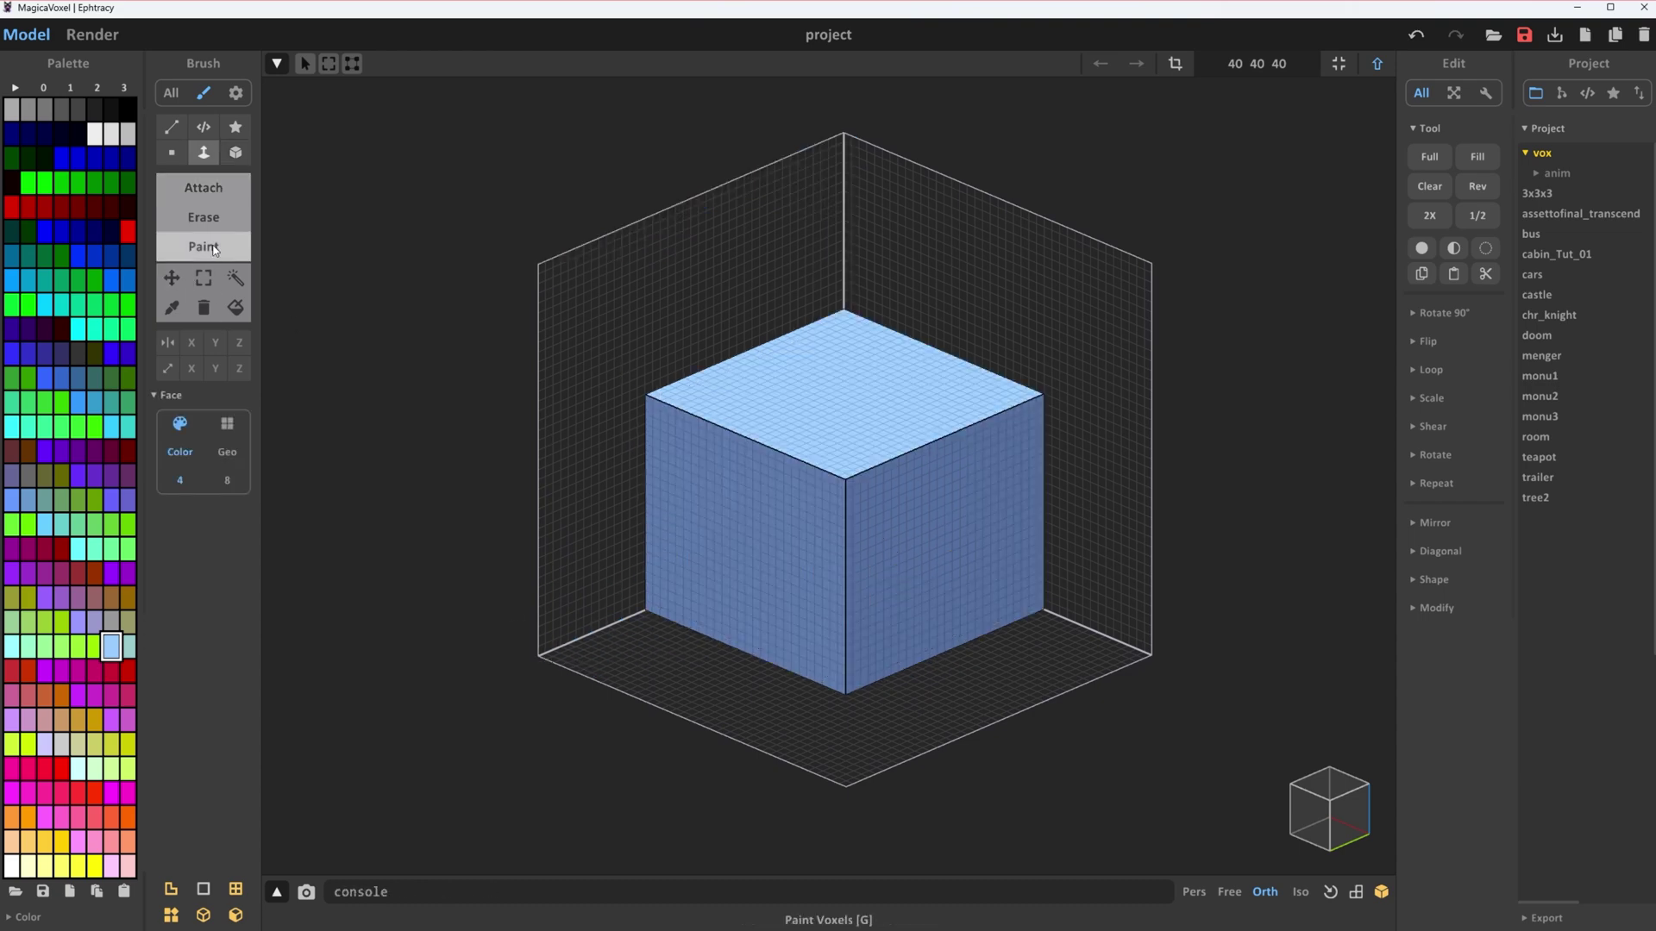
{"action": "left_click", "coordinate": [61, 694]}
{"action": "mouse_move", "coordinate": [841, 355]}
{"action": "left_mouse_down"}
{"action": "mouse_move", "coordinate": [840, 392]}
{"action": "mouse_move", "coordinate": [791, 455]}
{"action": "mouse_move", "coordinate": [808, 354]}
{"action": "left_mouse_up"}
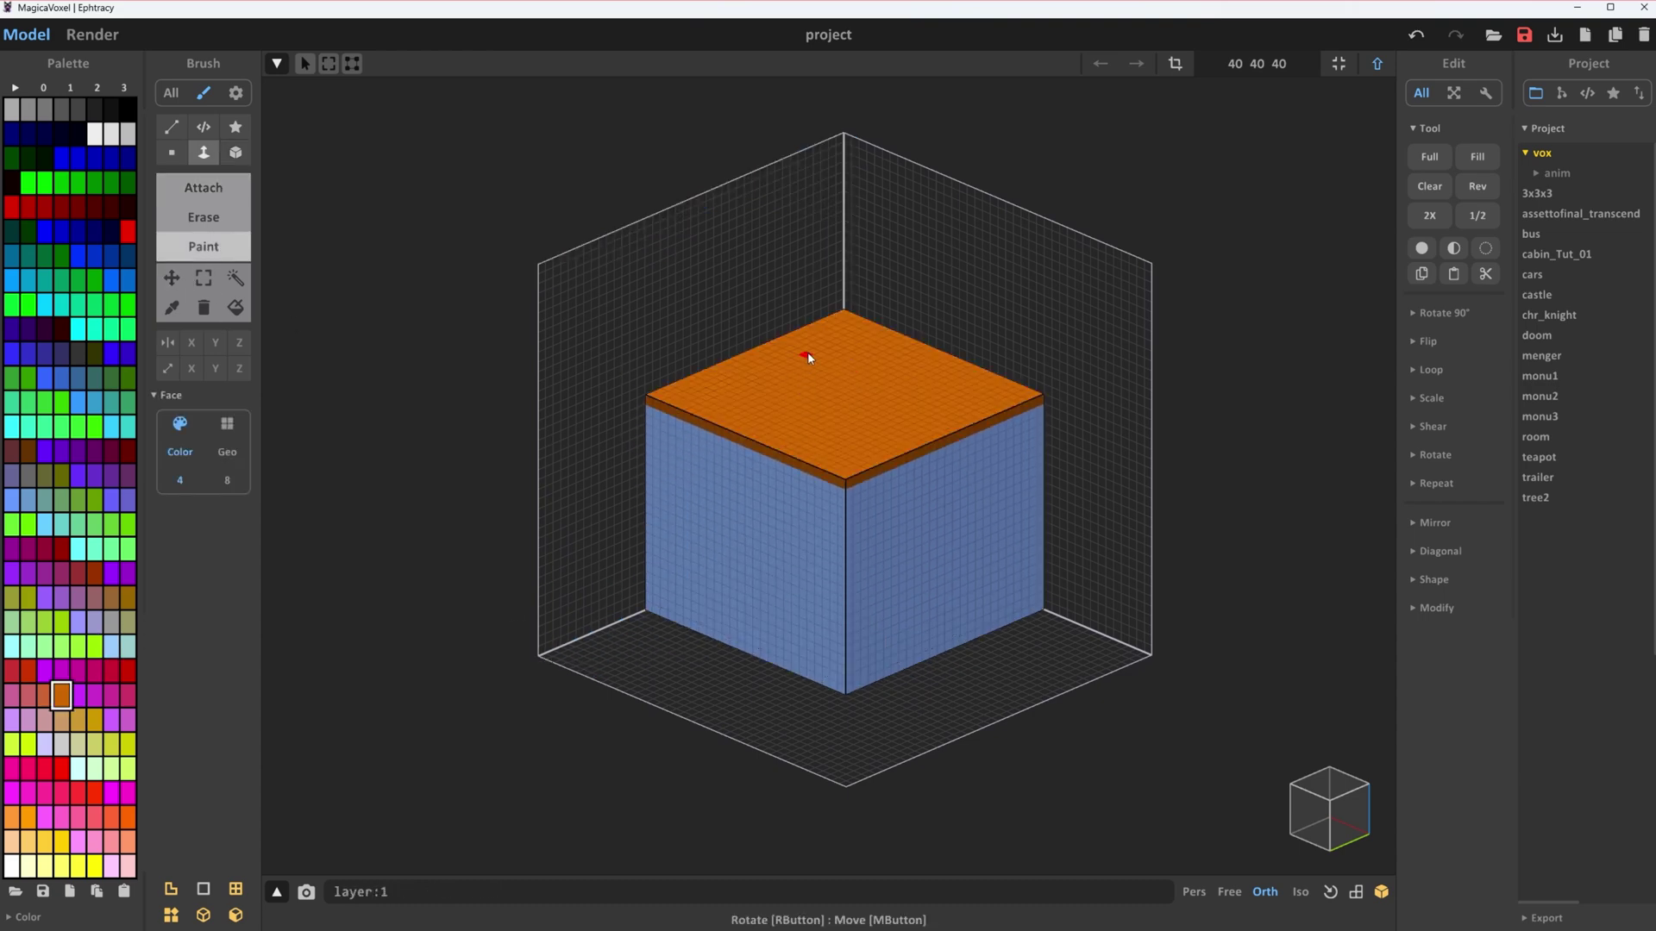
{"action": "key", "text": "v"}
{"action": "mouse_move", "coordinate": [718, 481]}
{"action": "left_mouse_down"}
{"action": "mouse_move", "coordinate": [718, 571]}
{"action": "mouse_move", "coordinate": [681, 432]}
{"action": "mouse_move", "coordinate": [778, 583]}
{"action": "mouse_move", "coordinate": [680, 622]}
{"action": "mouse_move", "coordinate": [727, 642]}
{"action": "mouse_move", "coordinate": [724, 483]}
{"action": "mouse_move", "coordinate": [663, 422]}
{"action": "left_mouse_up"}
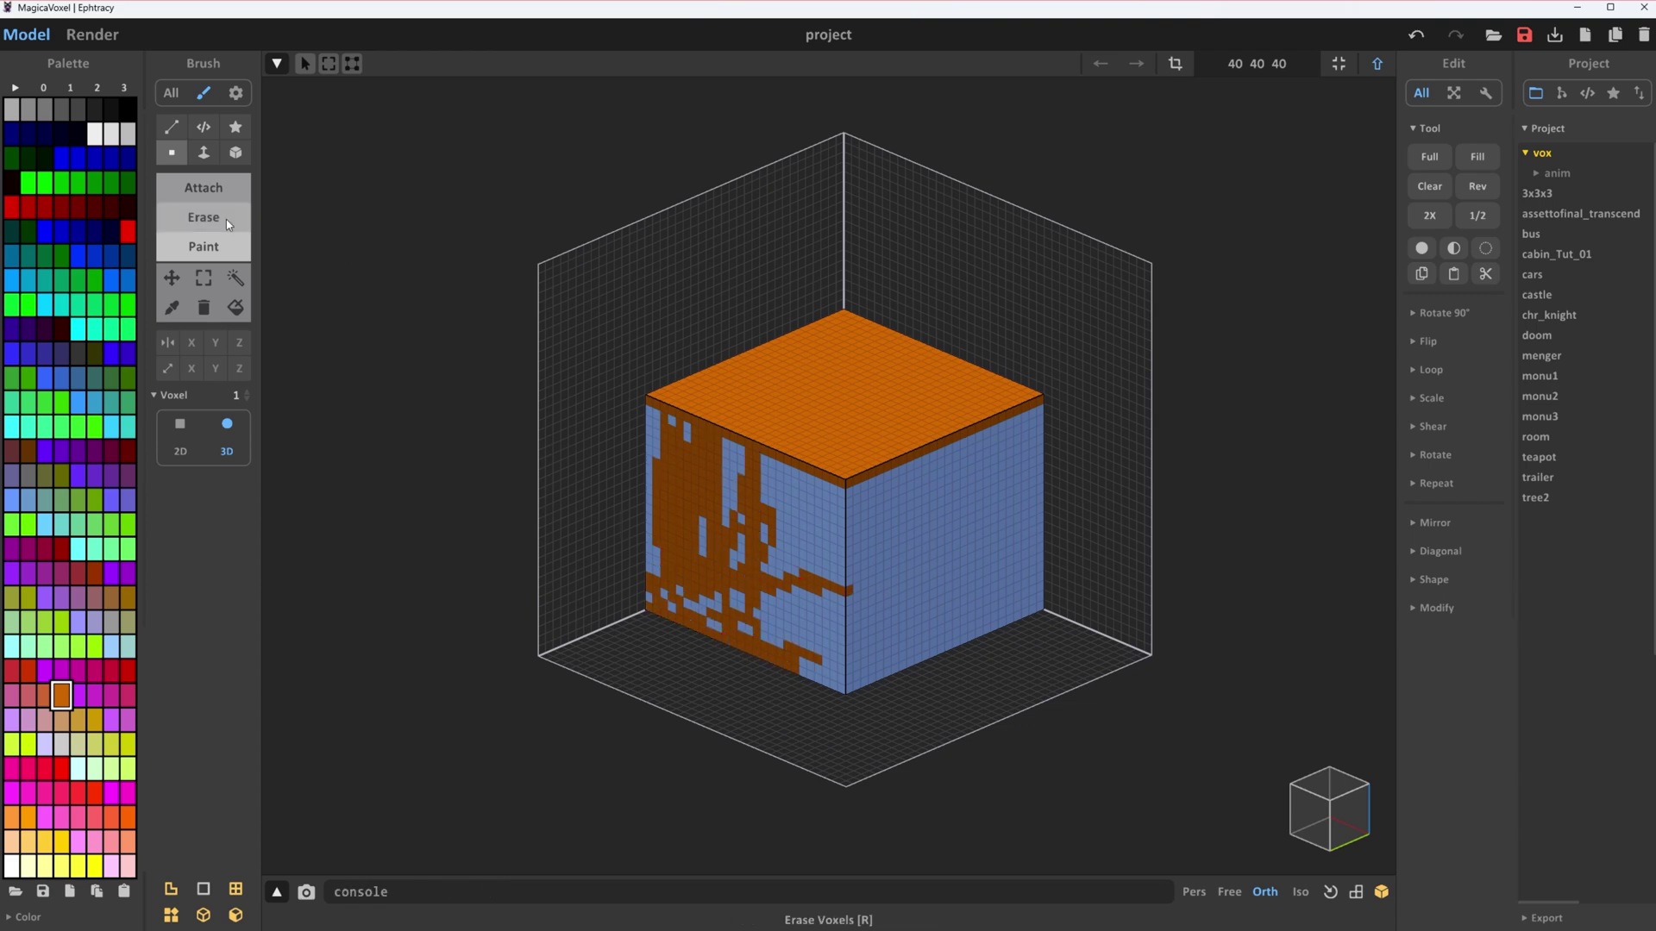
Step: Paint the cube's unpainted side and the blue areas beside the front edge orange with the Face brush
{"action": "left_click", "coordinate": [207, 152]}
{"action": "left_click", "coordinate": [928, 535]}
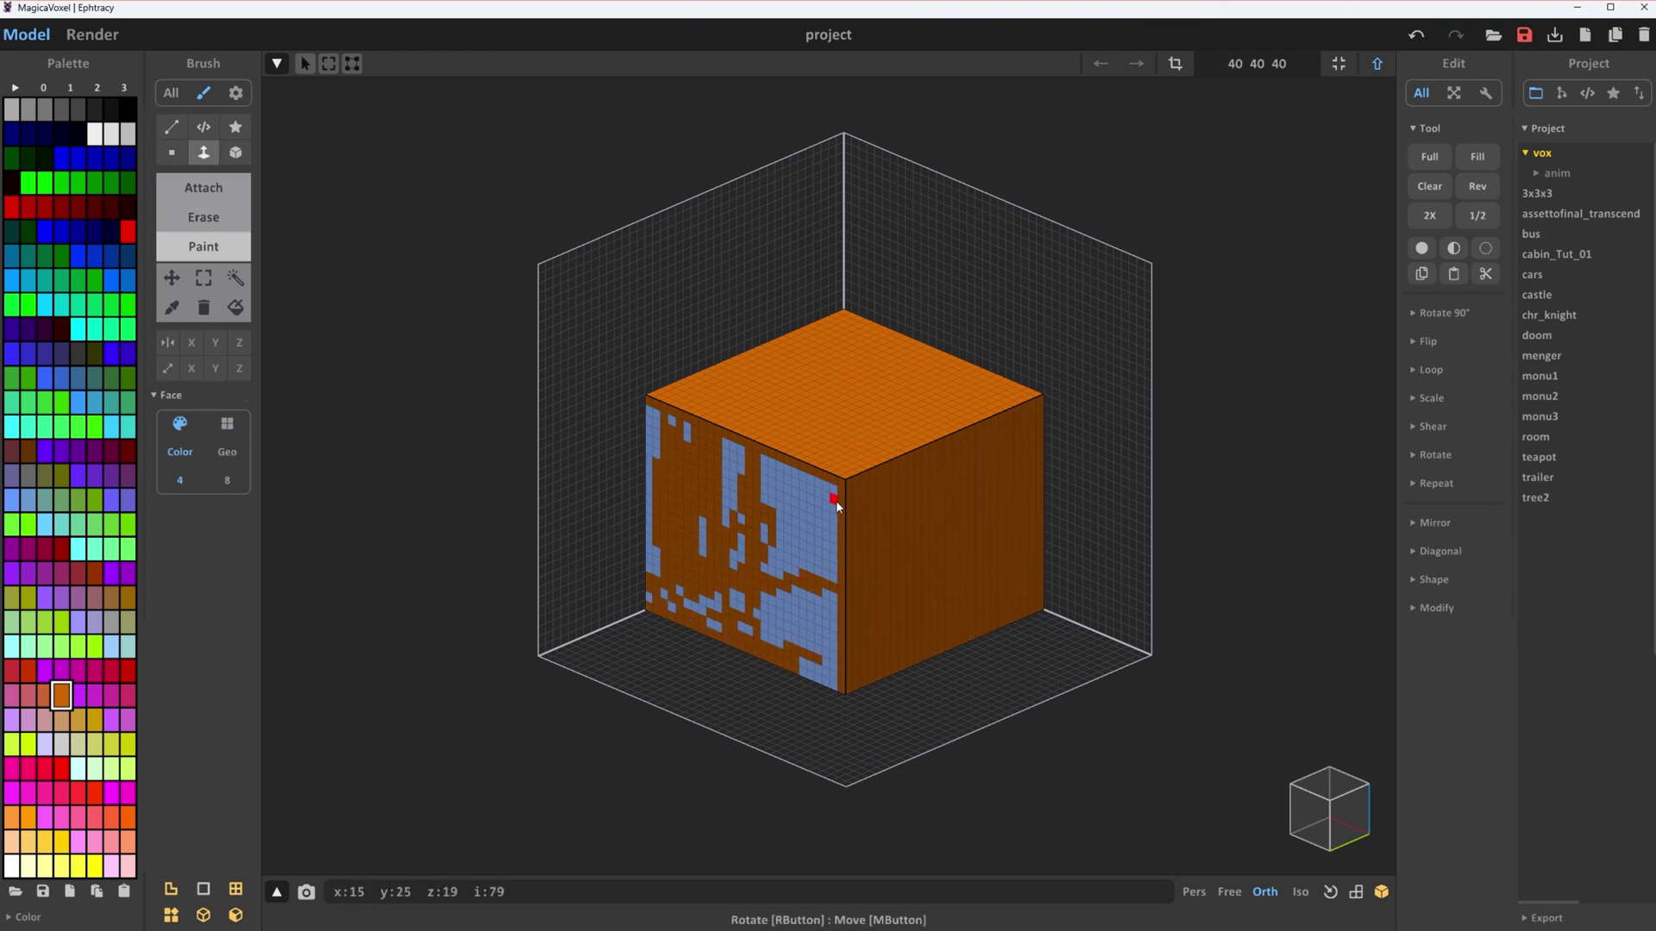
{"action": "left_click_drag", "start_coordinate": [836, 501], "coordinate": [808, 628]}
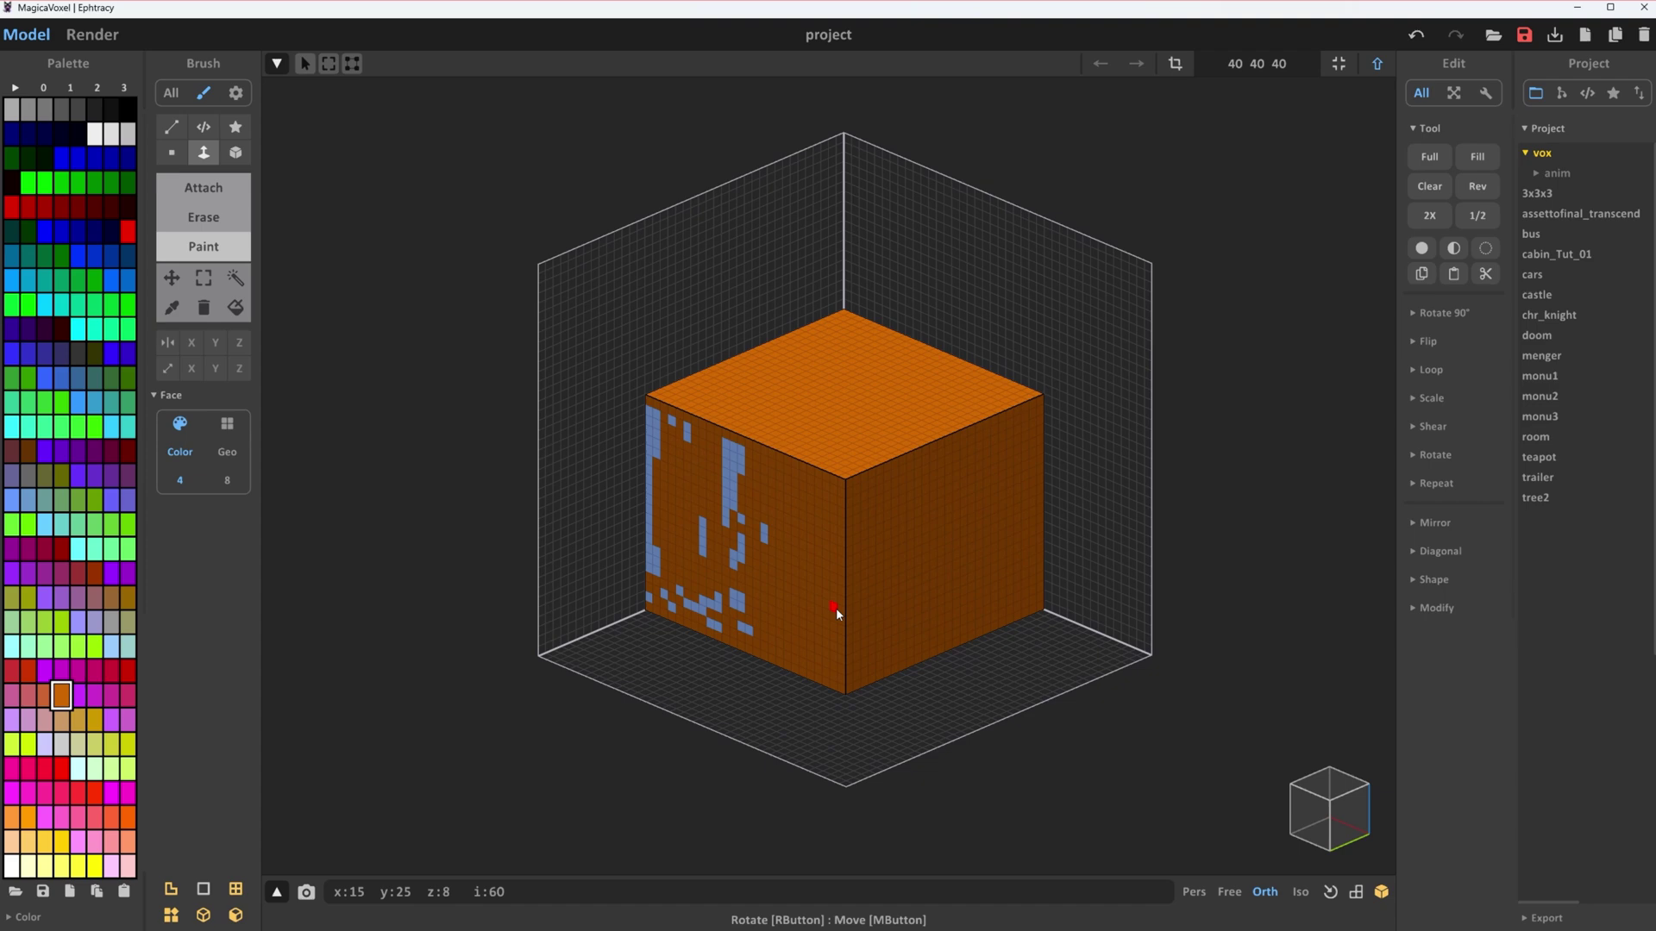
Step: Select rectangular areas of the cube's voxels with the Marquee tool and try moving the selection
{"action": "key", "text": "m"}
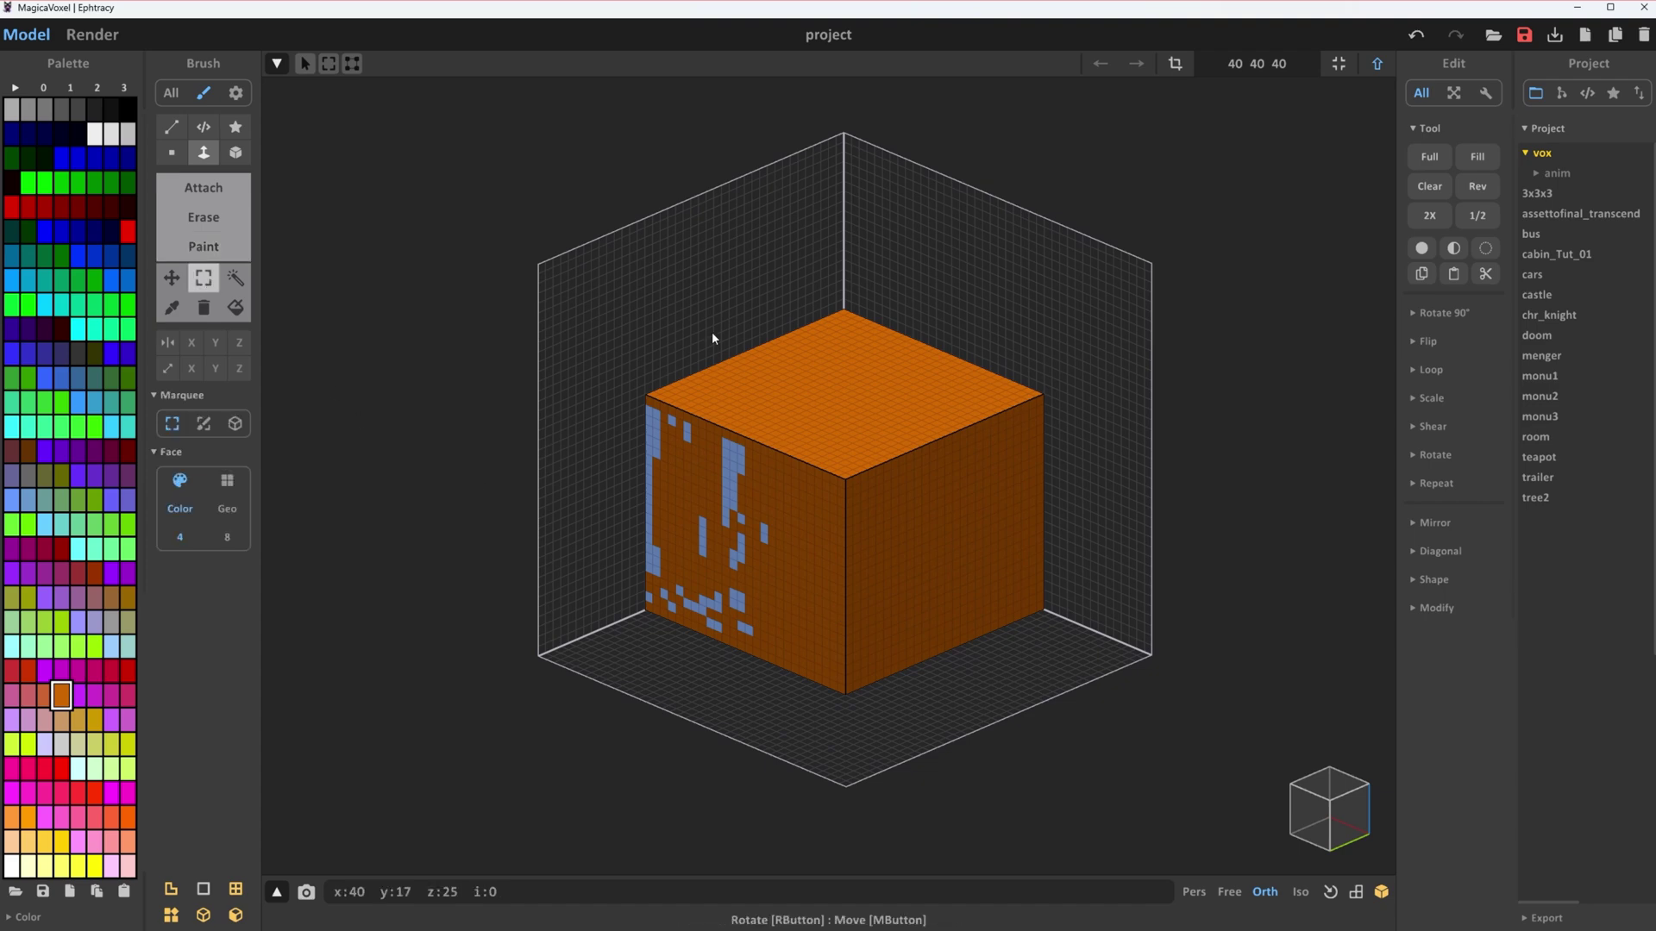
{"action": "left_click_drag", "start_coordinate": [745, 401], "coordinate": [919, 590]}
{"action": "left_click_drag", "start_coordinate": [784, 530], "coordinate": [824, 545]}
{"action": "mouse_move", "coordinate": [758, 375]}
{"action": "left_mouse_down"}
{"action": "mouse_move", "coordinate": [937, 591]}
{"action": "mouse_move", "coordinate": [794, 520]}
{"action": "mouse_move", "coordinate": [855, 545]}
{"action": "left_mouse_up"}
{"action": "right_click_drag", "start_coordinate": [855, 545], "coordinate": [905, 542]}
{"action": "left_click_drag", "start_coordinate": [904, 392], "coordinate": [761, 557]}
{"action": "mouse_move", "coordinate": [826, 512]}
{"action": "left_mouse_down", "text": "ctrl"}
{"action": "mouse_move", "coordinate": [903, 528]}
{"action": "mouse_move", "coordinate": [835, 507]}
{"action": "mouse_move", "coordinate": [864, 526]}
{"action": "left_mouse_up", "text": "ctrl"}
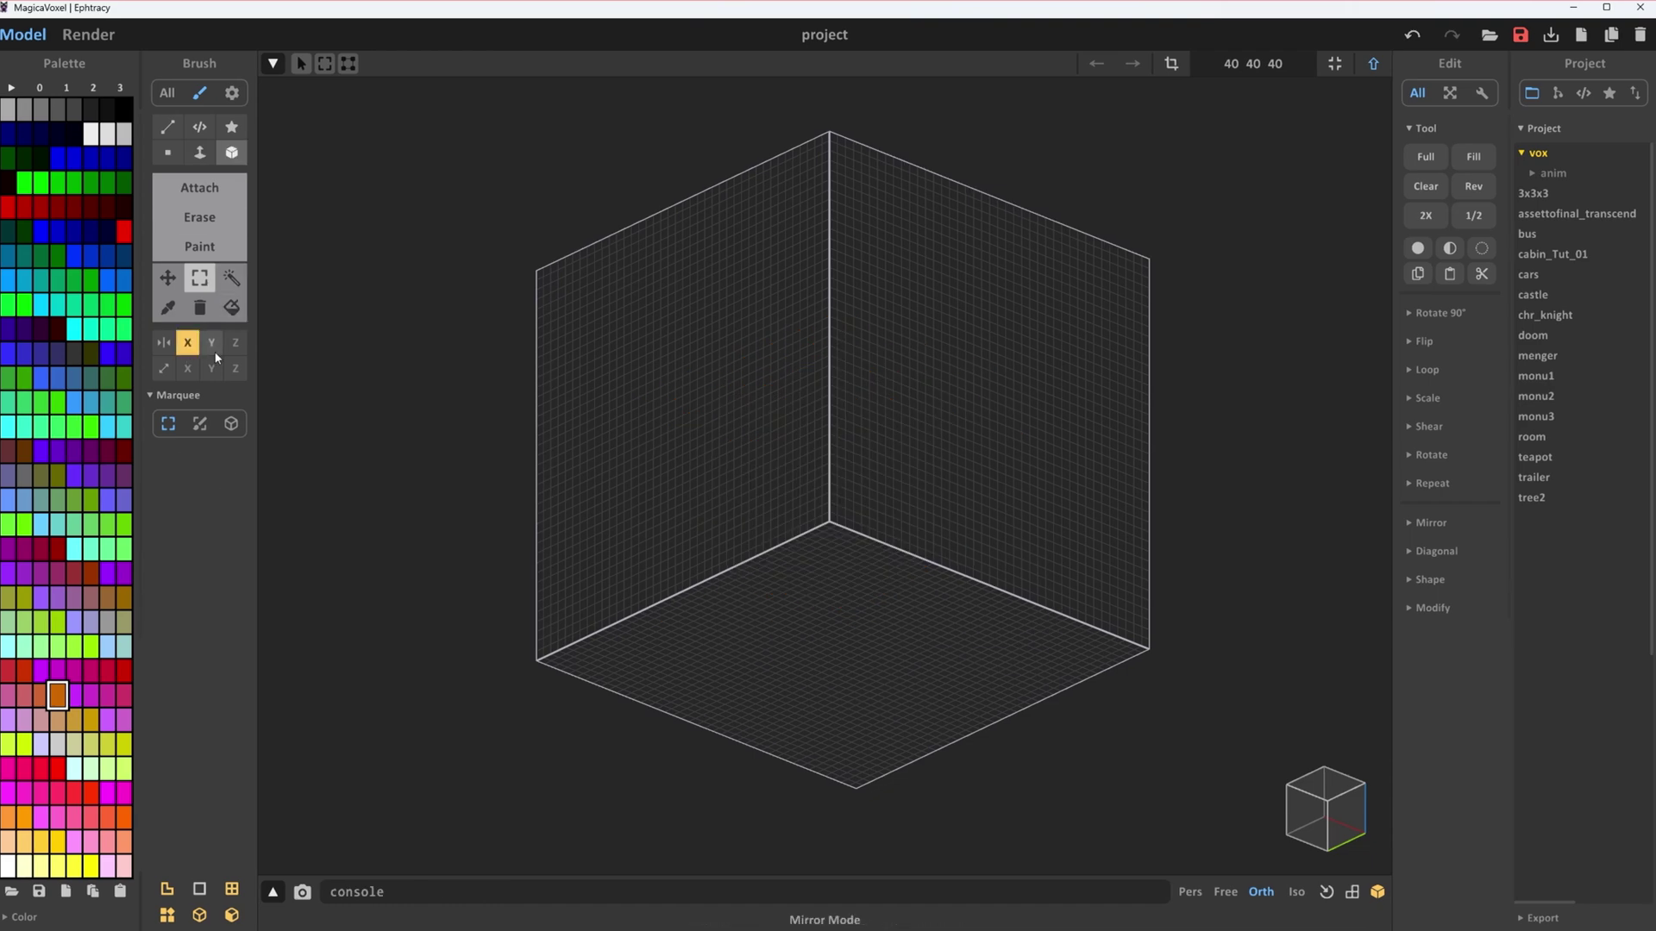
Step: Try attaching a box mirrored along X, Y and Z, undo it, and leave only X mirroring on
{"action": "left_click", "coordinate": [235, 343]}
{"action": "key", "text": "t"}
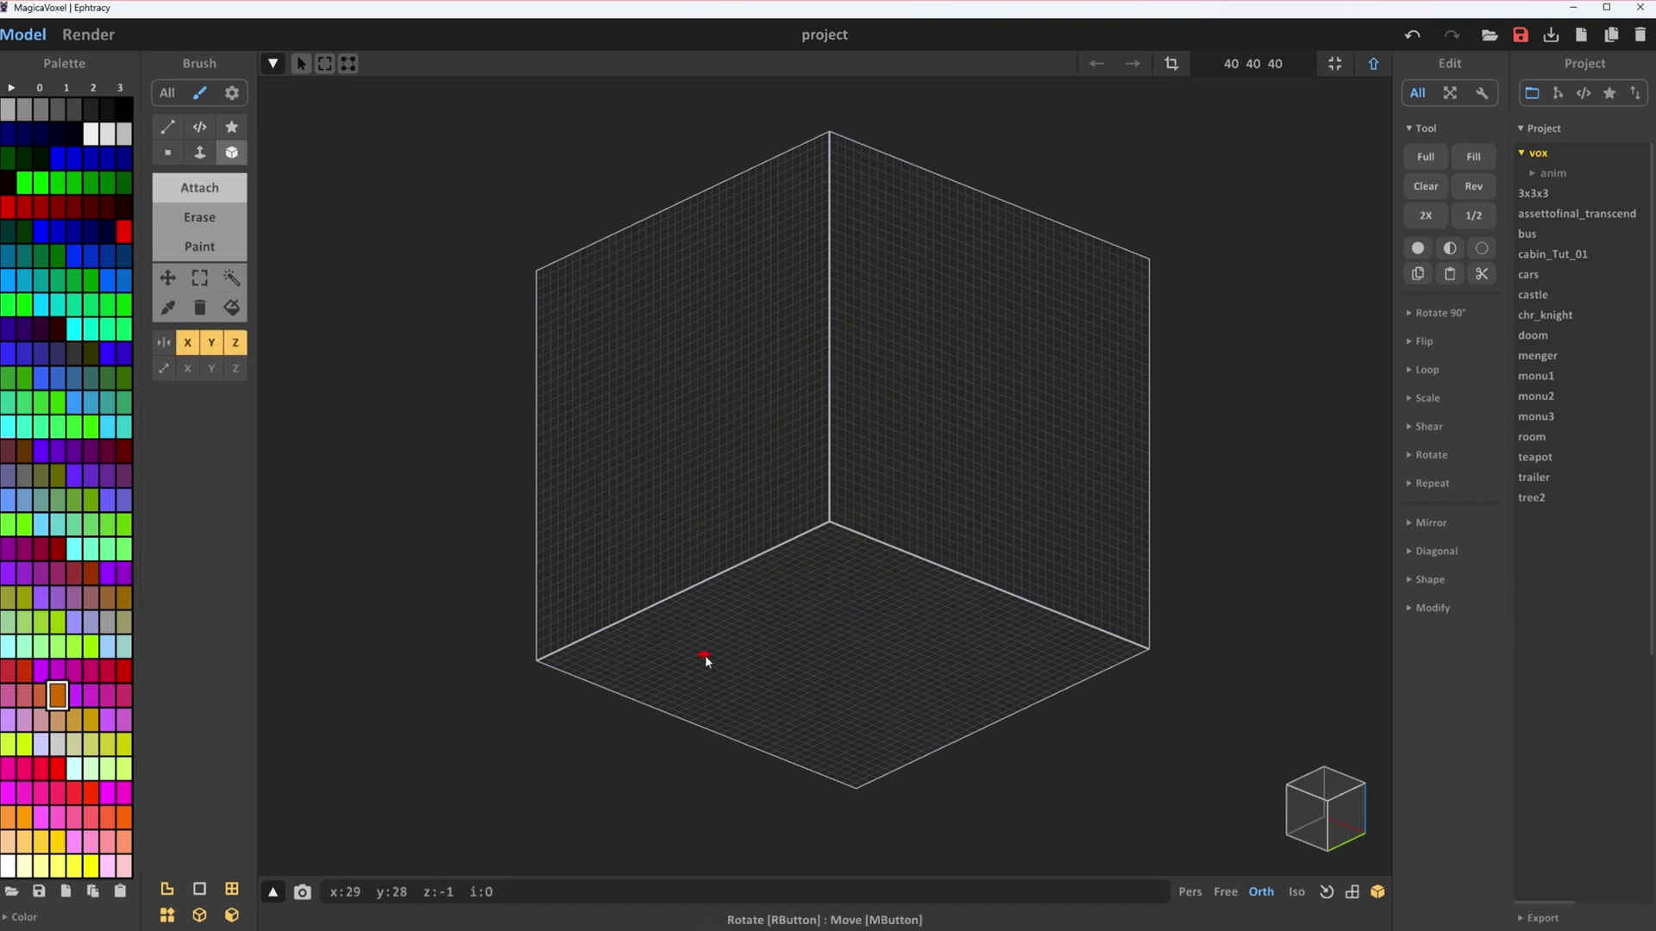
{"action": "left_click_drag", "start_coordinate": [708, 618], "coordinate": [723, 669]}
{"action": "left_click", "coordinate": [236, 342]}
{"action": "key", "text": "ctrl+z"}
{"action": "left_click", "coordinate": [211, 342]}
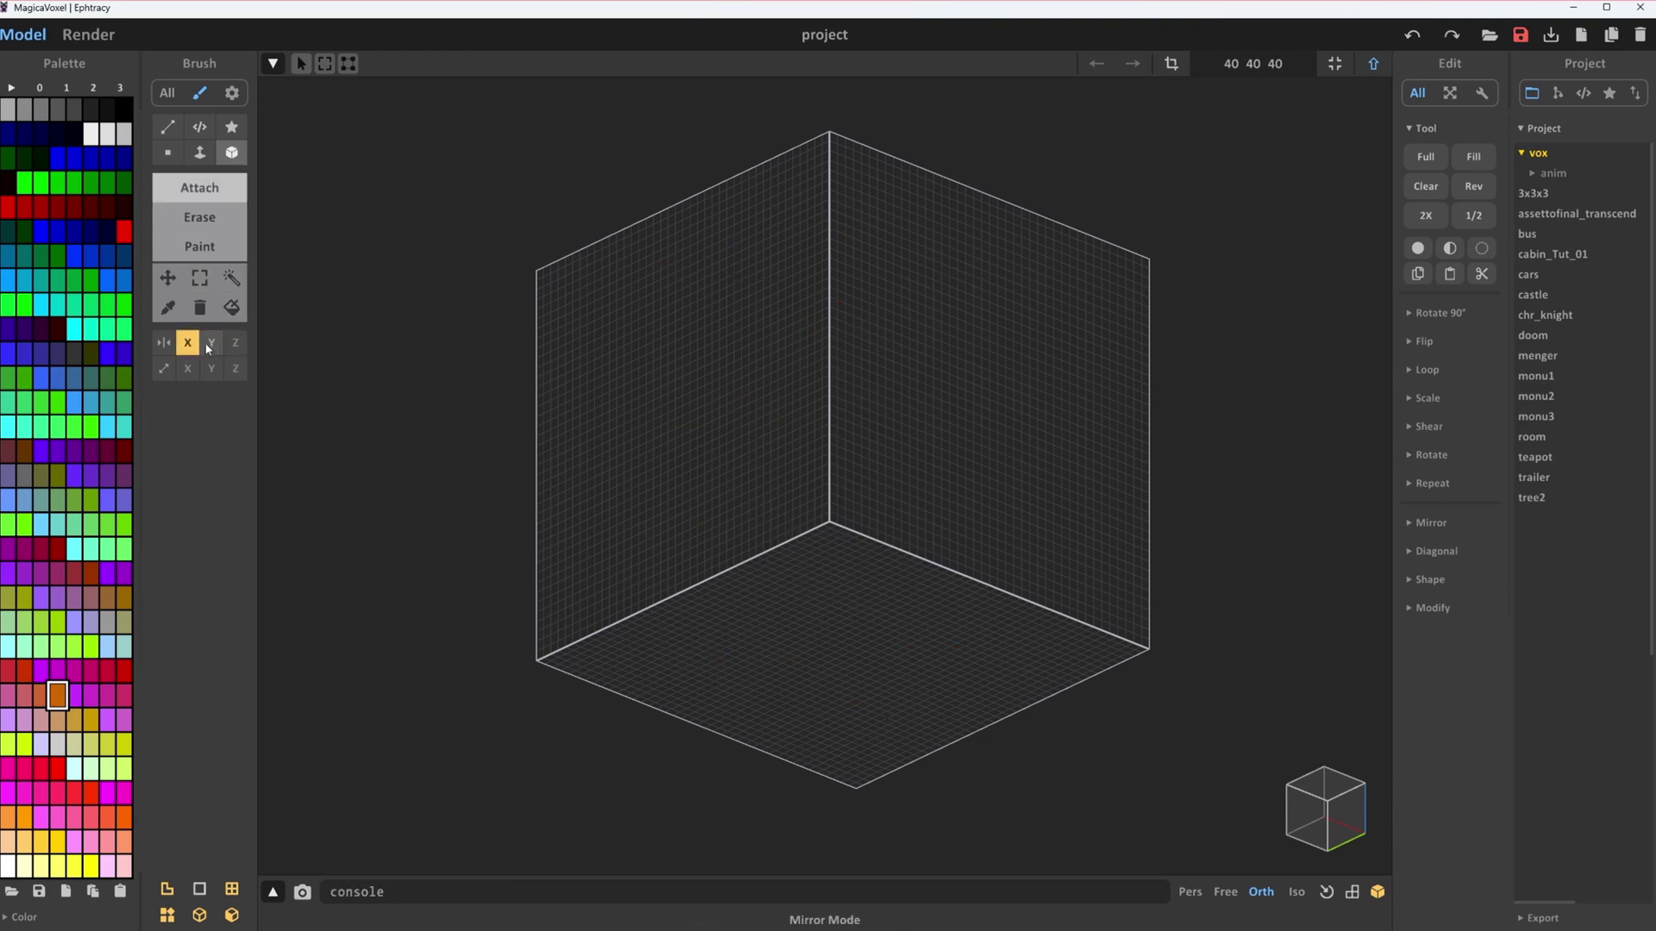
Step: Attach a floor slab mirrored along X, and a box on the wall mirrored along X and Y
{"action": "left_click_drag", "start_coordinate": [706, 614], "coordinate": [701, 676]}
{"action": "left_click", "coordinate": [211, 343]}
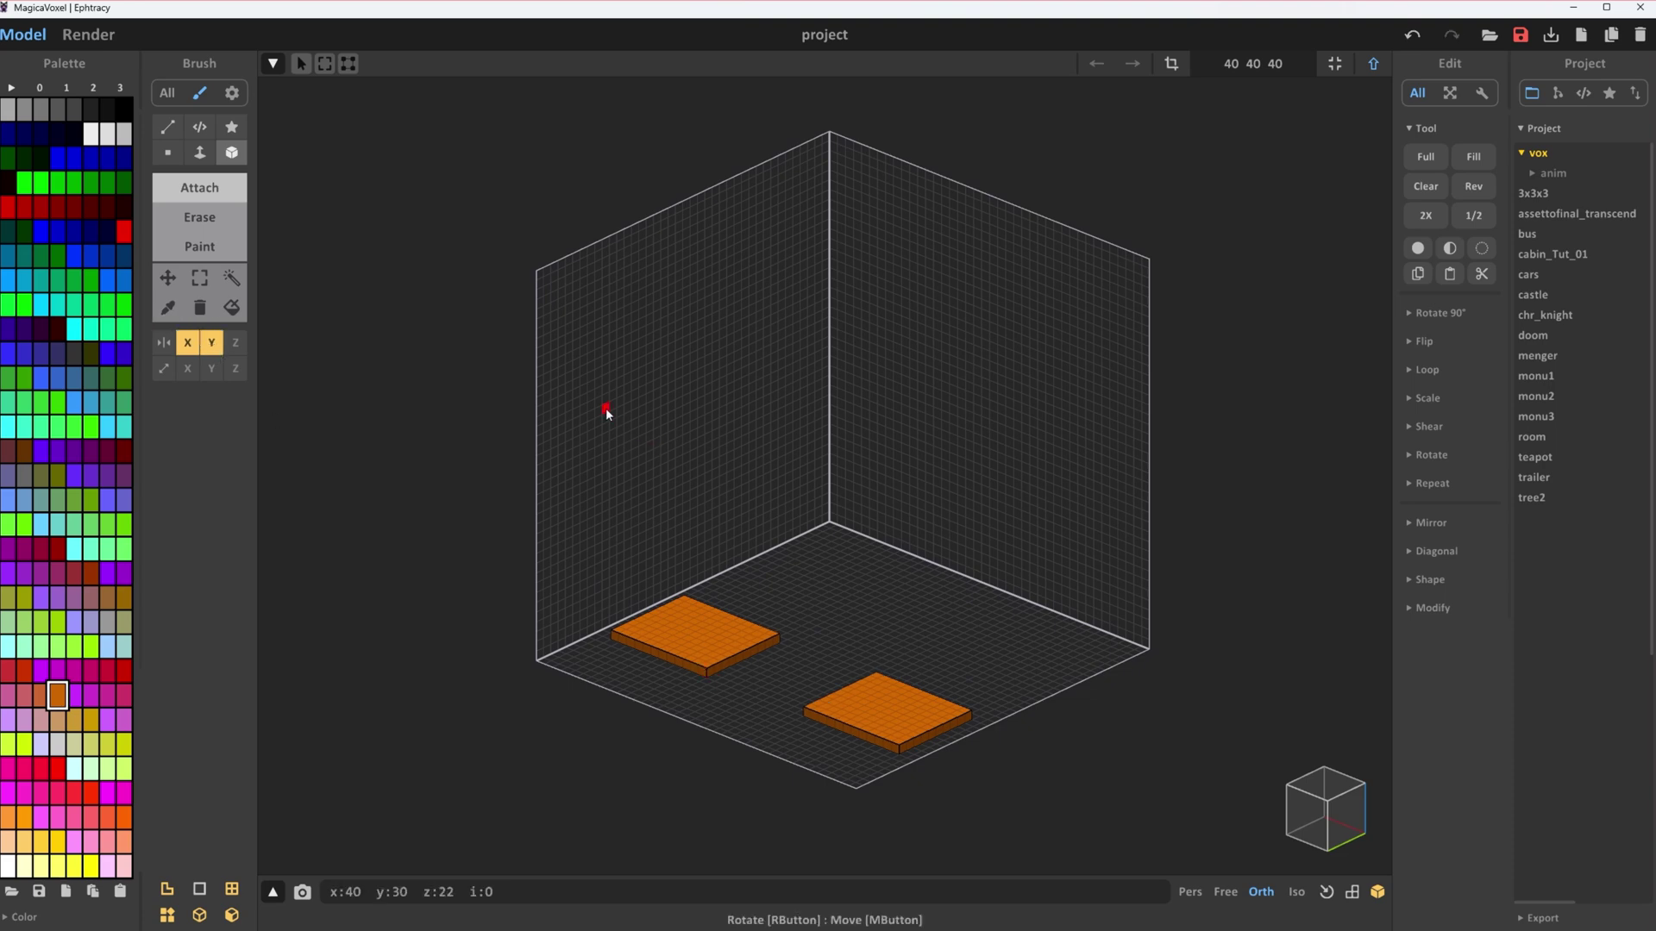
{"action": "mouse_move", "coordinate": [606, 407]}
{"action": "left_mouse_down"}
{"action": "mouse_move", "coordinate": [665, 492]}
{"action": "mouse_move", "coordinate": [843, 439]}
{"action": "mouse_move", "coordinate": [759, 393]}
{"action": "mouse_move", "coordinate": [850, 340]}
{"action": "mouse_move", "coordinate": [876, 291]}
{"action": "left_mouse_up"}
Step: Turn on Z mirroring as well and delete all voxels from the volume
{"action": "left_click", "coordinate": [236, 343]}
{"action": "key", "text": "Delete"}
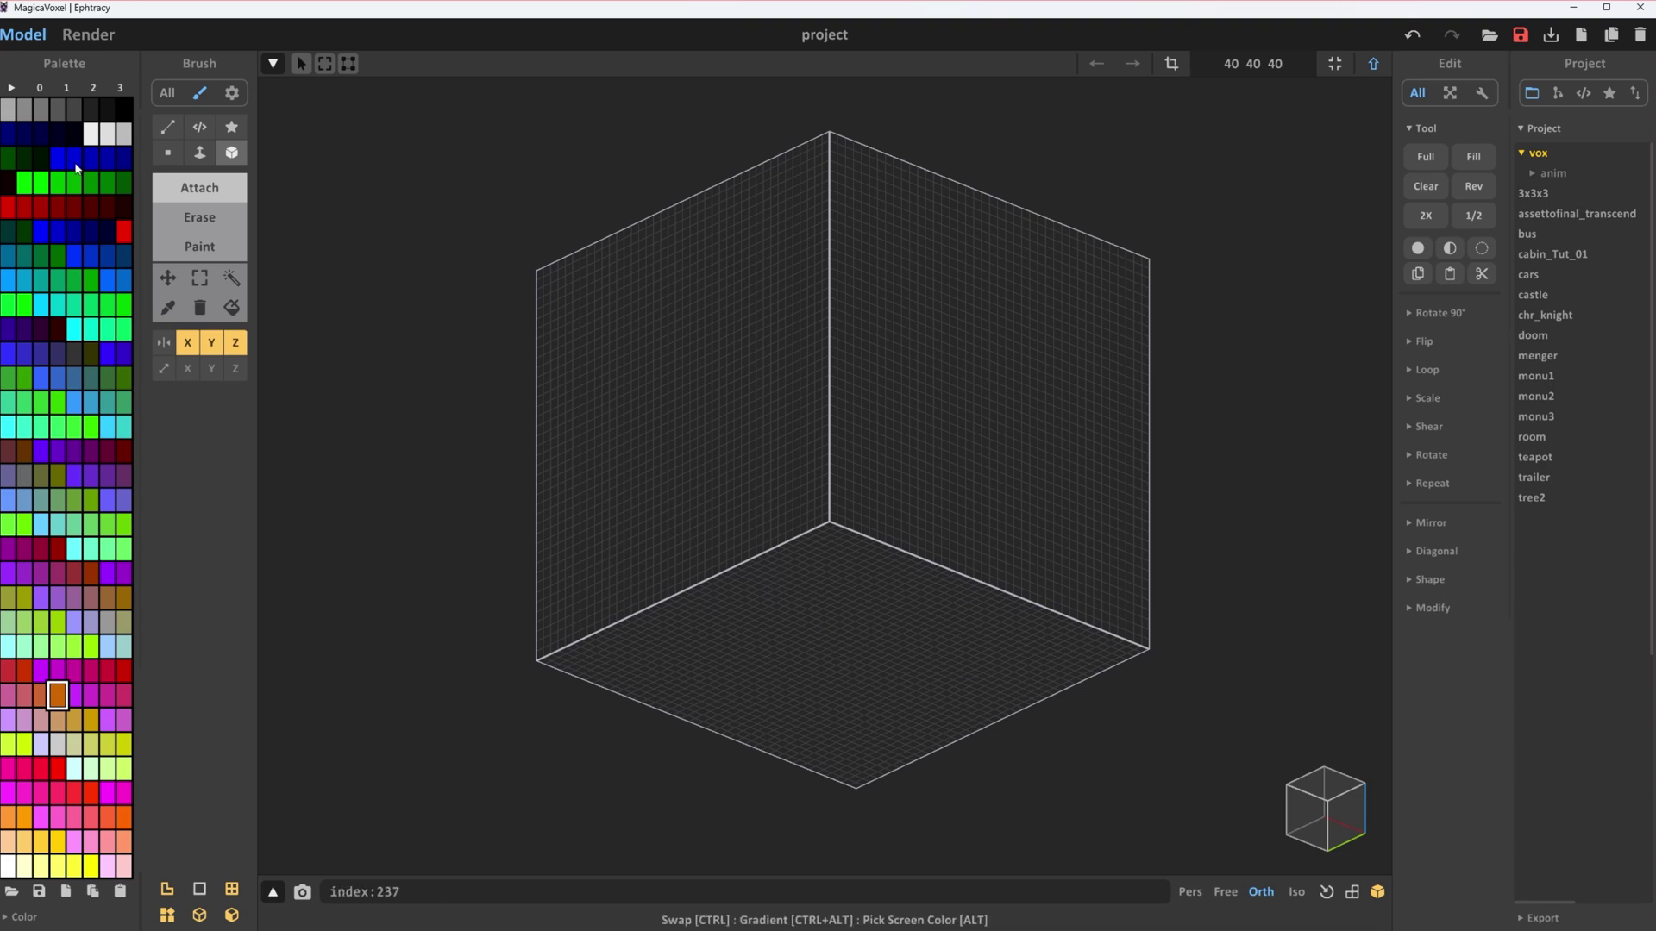
Step: Try default palettes 1 and 3, and return to default palette 0
{"action": "left_click", "coordinate": [66, 87]}
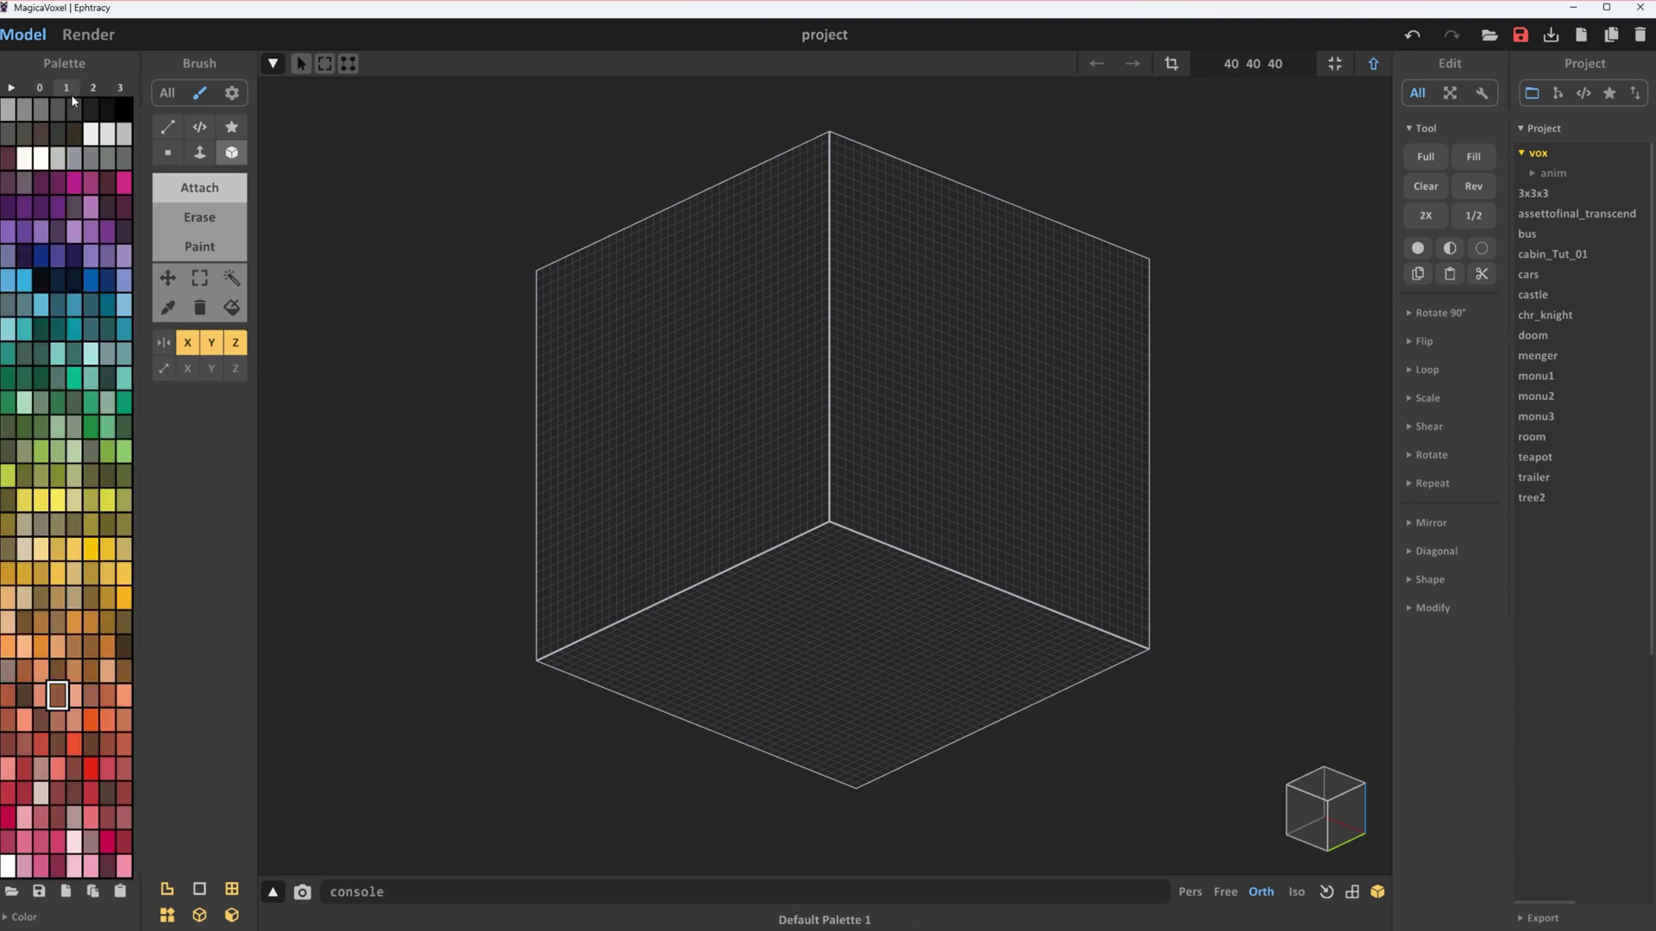
{"action": "left_click", "coordinate": [120, 87]}
{"action": "left_click", "coordinate": [66, 87]}
{"action": "left_click", "coordinate": [39, 87]}
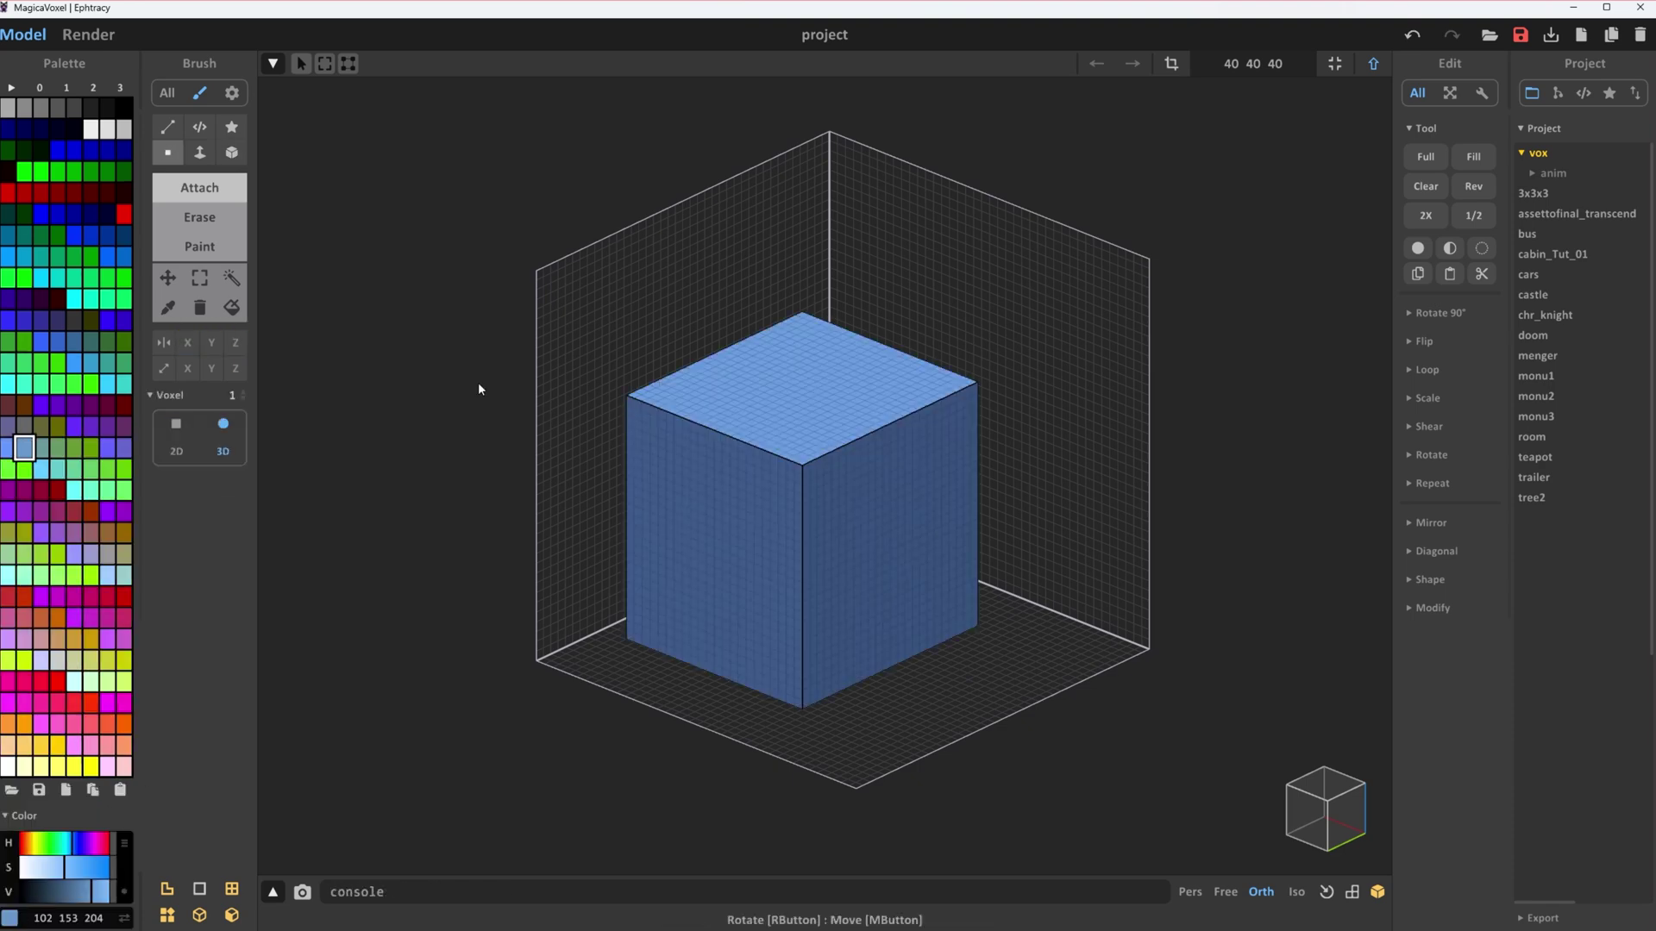
Step: Paint freehand purple strokes over the blue cube's front corner with the Voxel brush, and adjust the colour to RGB 197, 98, 197
{"action": "left_click", "coordinate": [199, 246]}
{"action": "left_click", "coordinate": [123, 426]}
{"action": "mouse_move", "coordinate": [821, 433]}
{"action": "left_mouse_down"}
{"action": "mouse_move", "coordinate": [790, 481]}
{"action": "mouse_move", "coordinate": [758, 459]}
{"action": "mouse_move", "coordinate": [742, 505]}
{"action": "left_mouse_up"}
{"action": "left_click_drag", "start_coordinate": [56, 892], "coordinate": [89, 892]}
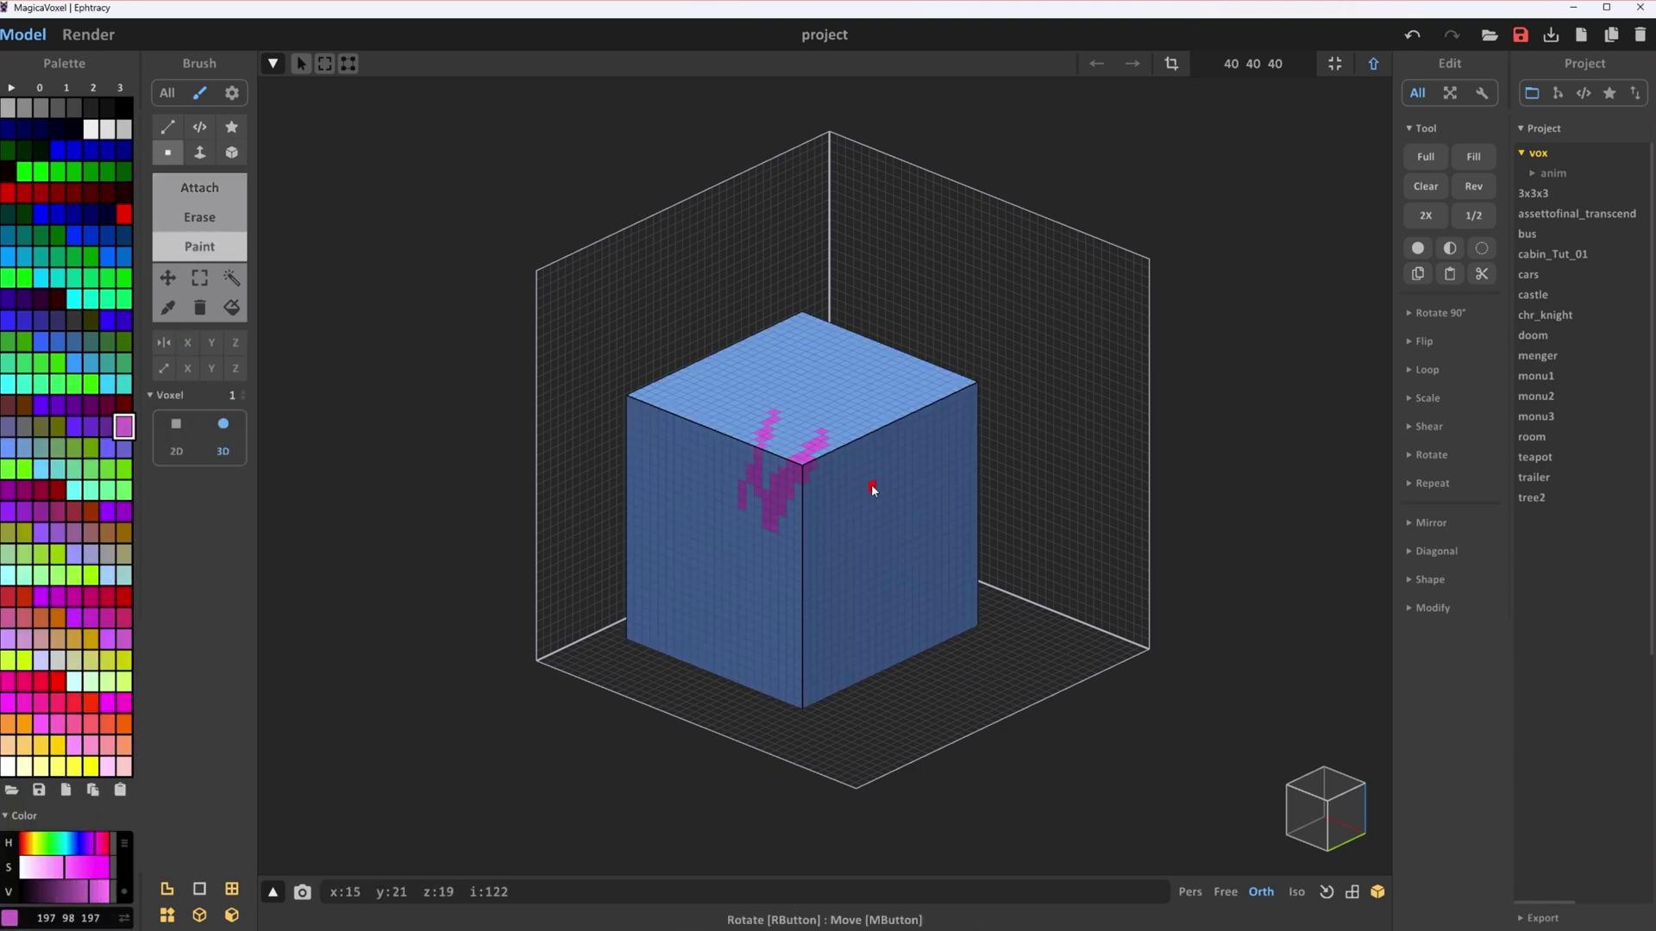
Step: Add more magenta strokes to the cube, and paint green drips (RGB 102, 204, 0) along its front top edges
{"action": "mouse_move", "coordinate": [855, 436]}
{"action": "left_mouse_down"}
{"action": "mouse_move", "coordinate": [842, 406]}
{"action": "mouse_move", "coordinate": [724, 403]}
{"action": "left_mouse_up"}
{"action": "left_click", "coordinate": [123, 468]}
{"action": "mouse_move", "coordinate": [779, 465]}
{"action": "left_mouse_down"}
{"action": "mouse_move", "coordinate": [815, 462]}
{"action": "mouse_move", "coordinate": [795, 503]}
{"action": "left_mouse_up"}
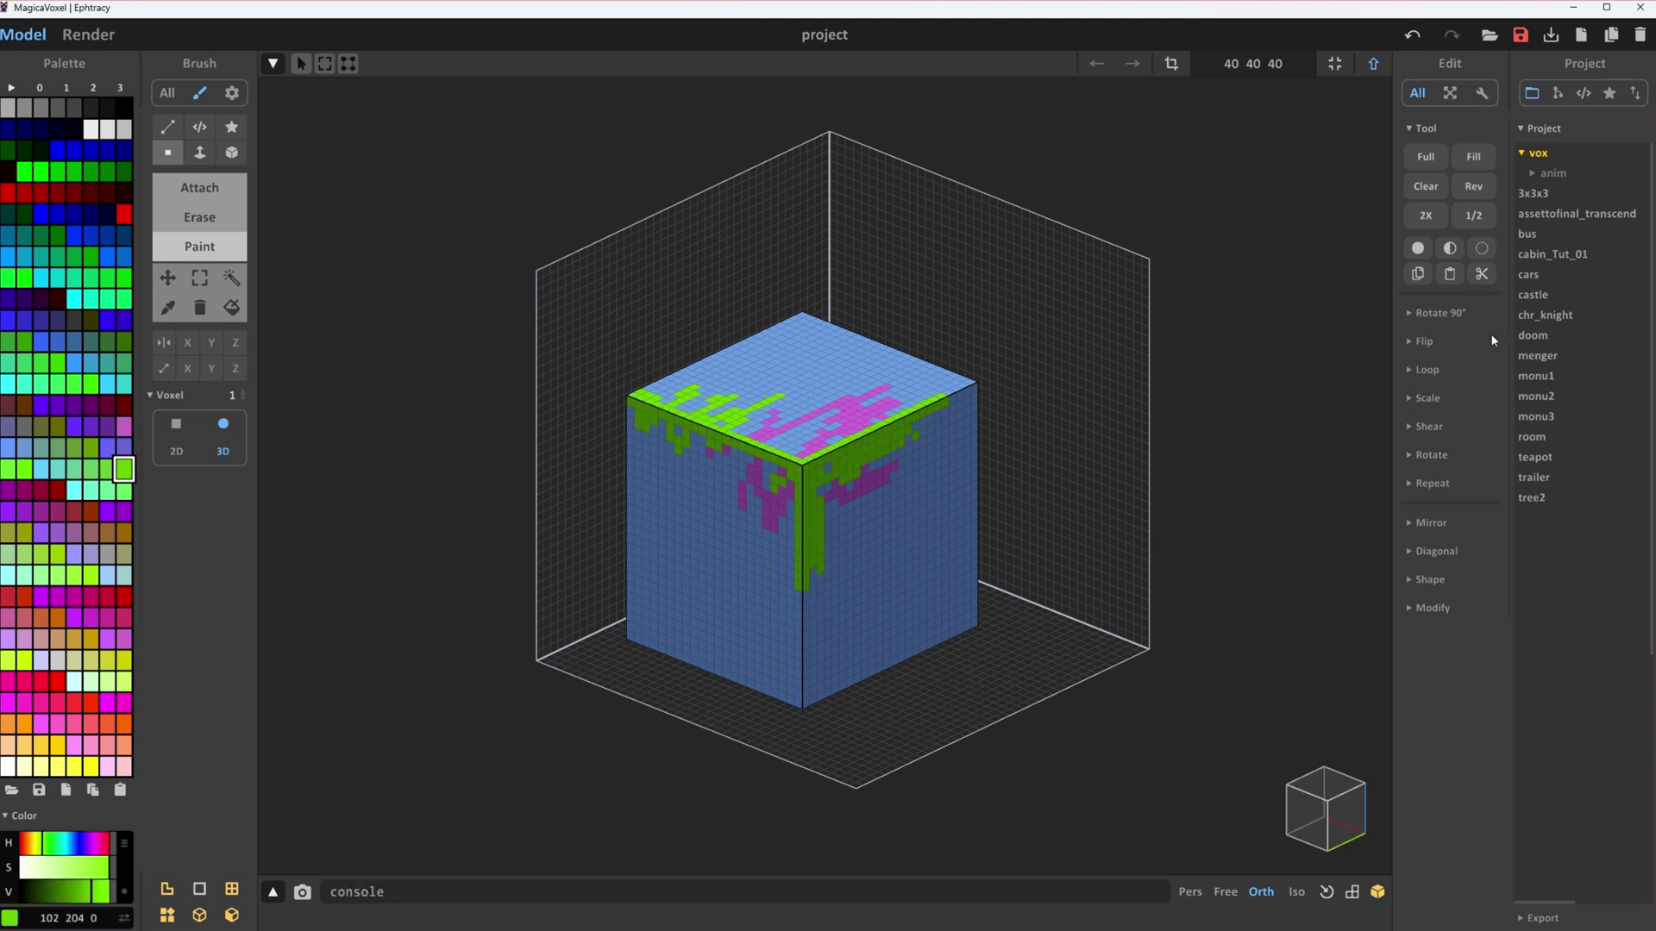
Step: Expand the Rotate 90°, Flip, Loop, Scale and Rotate editing options, and look at the anim and vox project folders
{"action": "left_click", "coordinate": [1435, 315]}
{"action": "left_click", "coordinate": [1427, 426]}
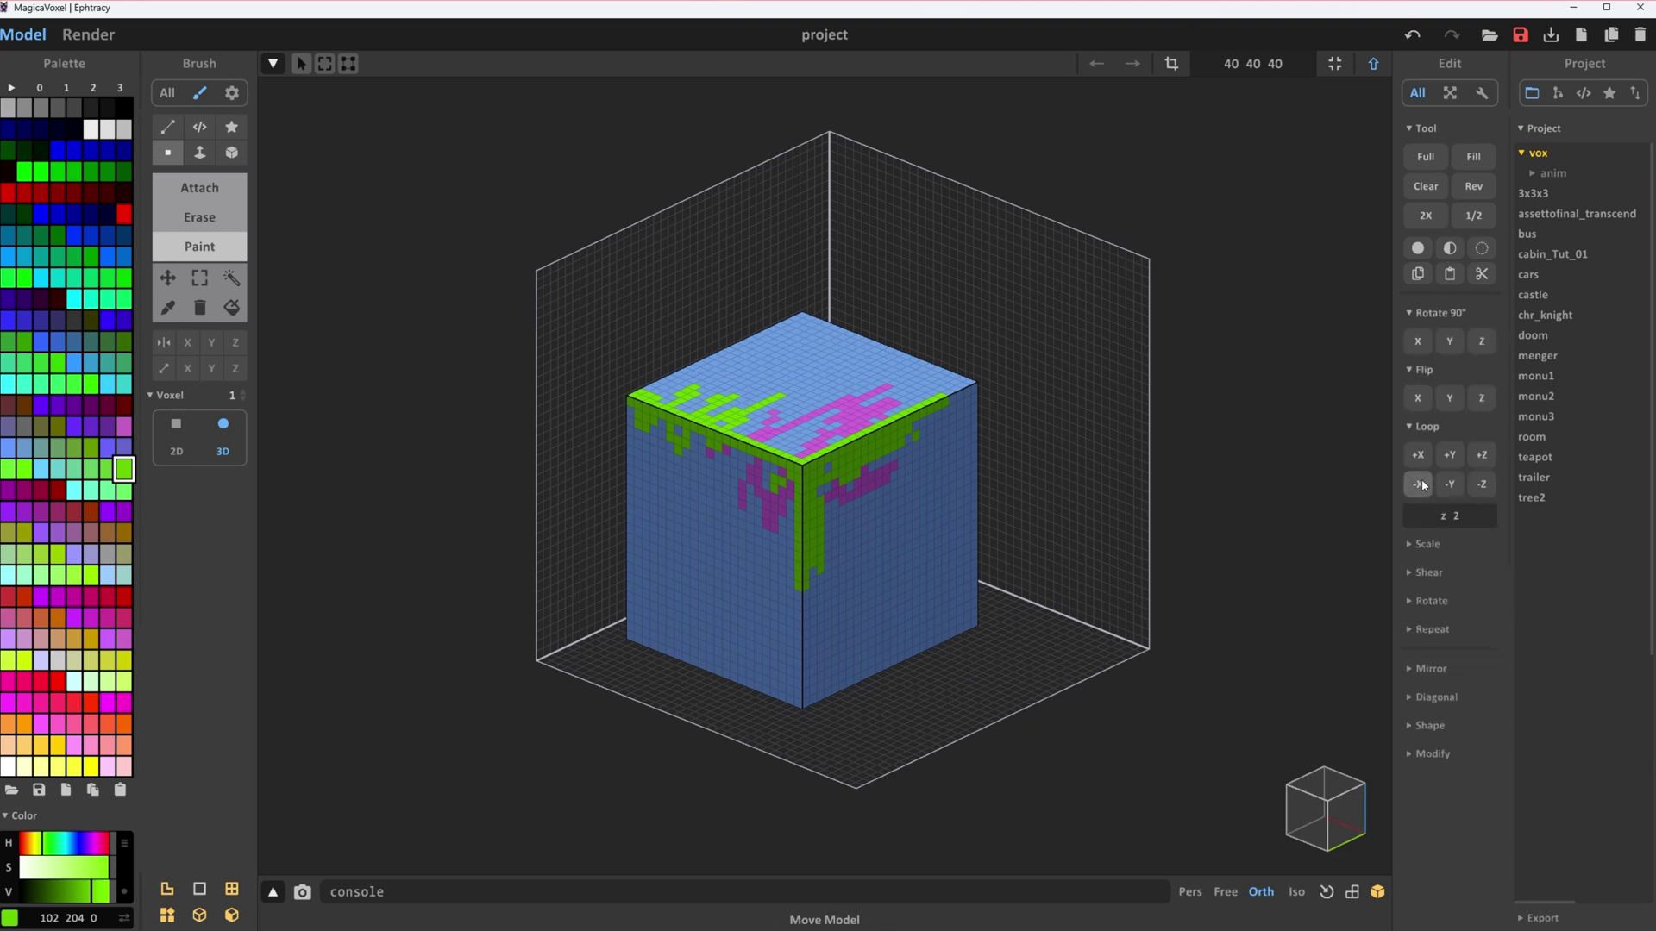
{"action": "left_click", "coordinate": [1427, 544]}
{"action": "left_click", "coordinate": [1431, 629]}
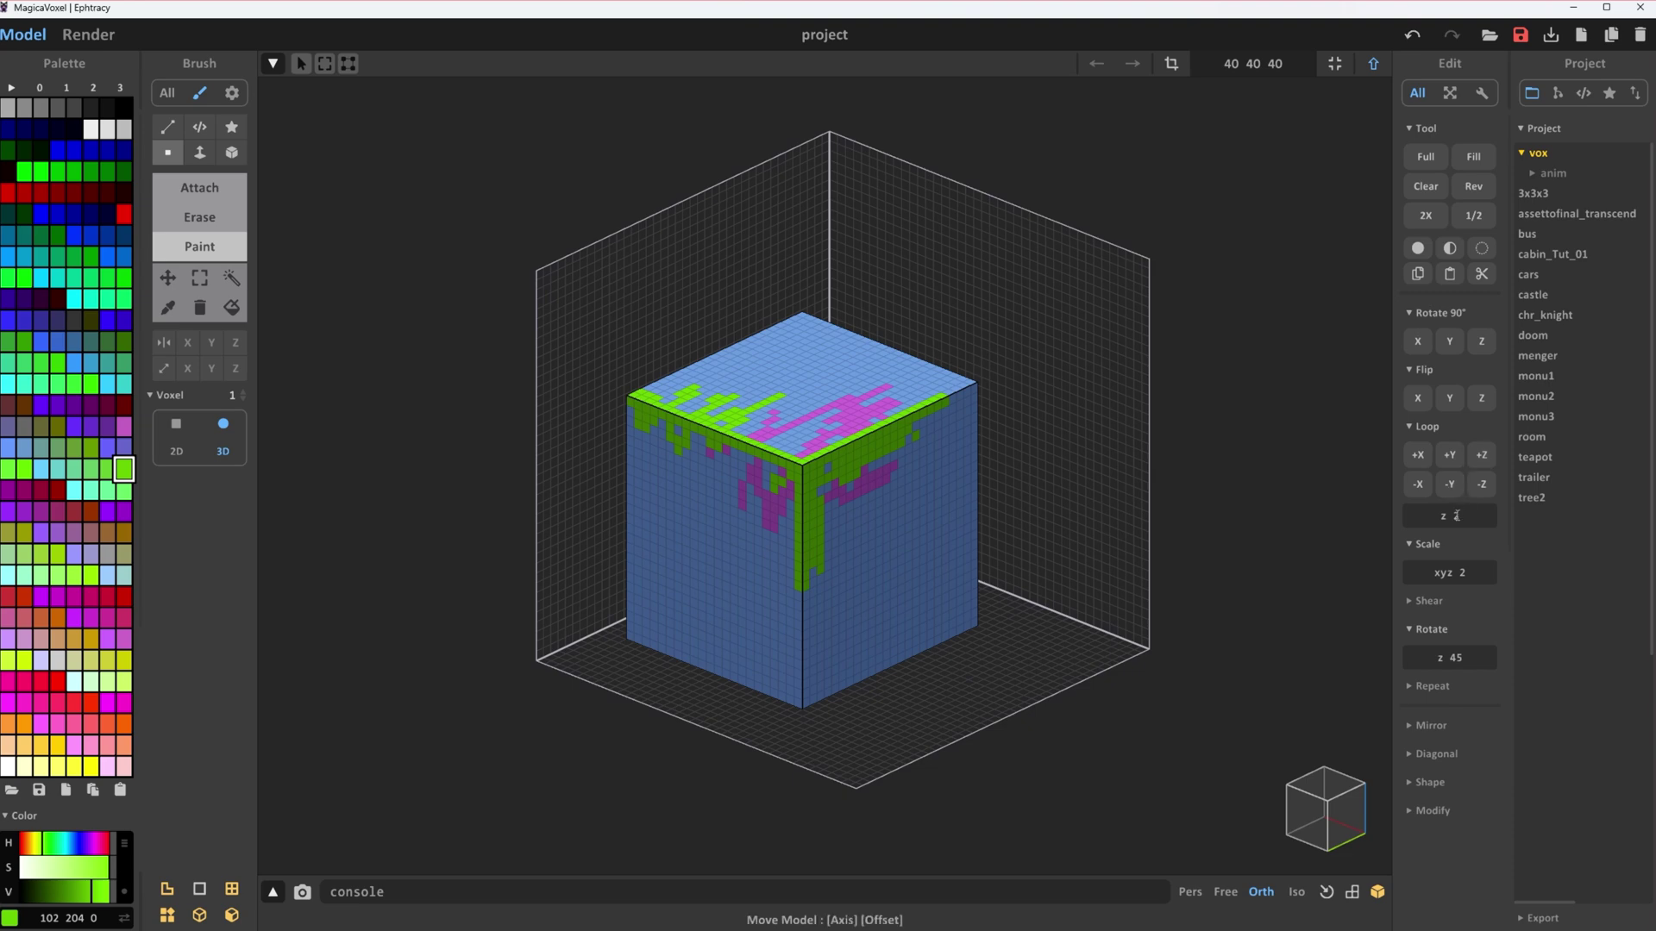
{"action": "left_click", "coordinate": [1553, 174]}
{"action": "left_click", "coordinate": [1544, 156]}
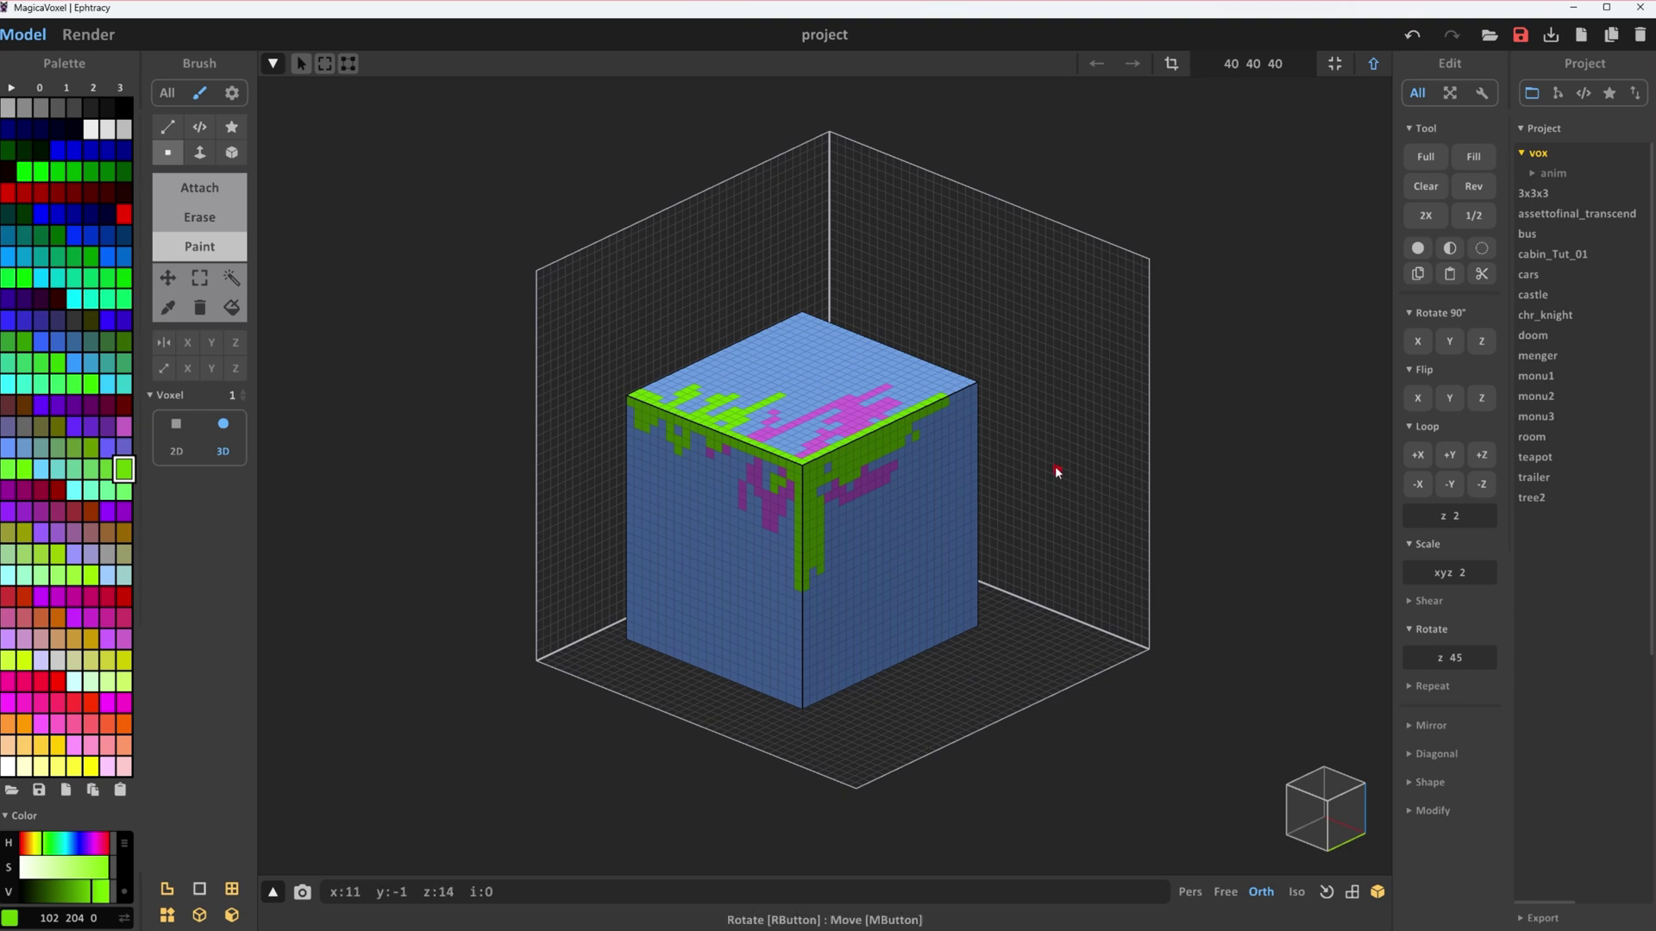
Step: Toggle between the Model and World modes several times, ending in World mode
{"action": "mouse_move", "coordinate": [1055, 470]}
{"action": "right_mouse_down"}
{"action": "mouse_move", "coordinate": [969, 492]}
{"action": "mouse_move", "coordinate": [1057, 476]}
{"action": "right_mouse_up"}
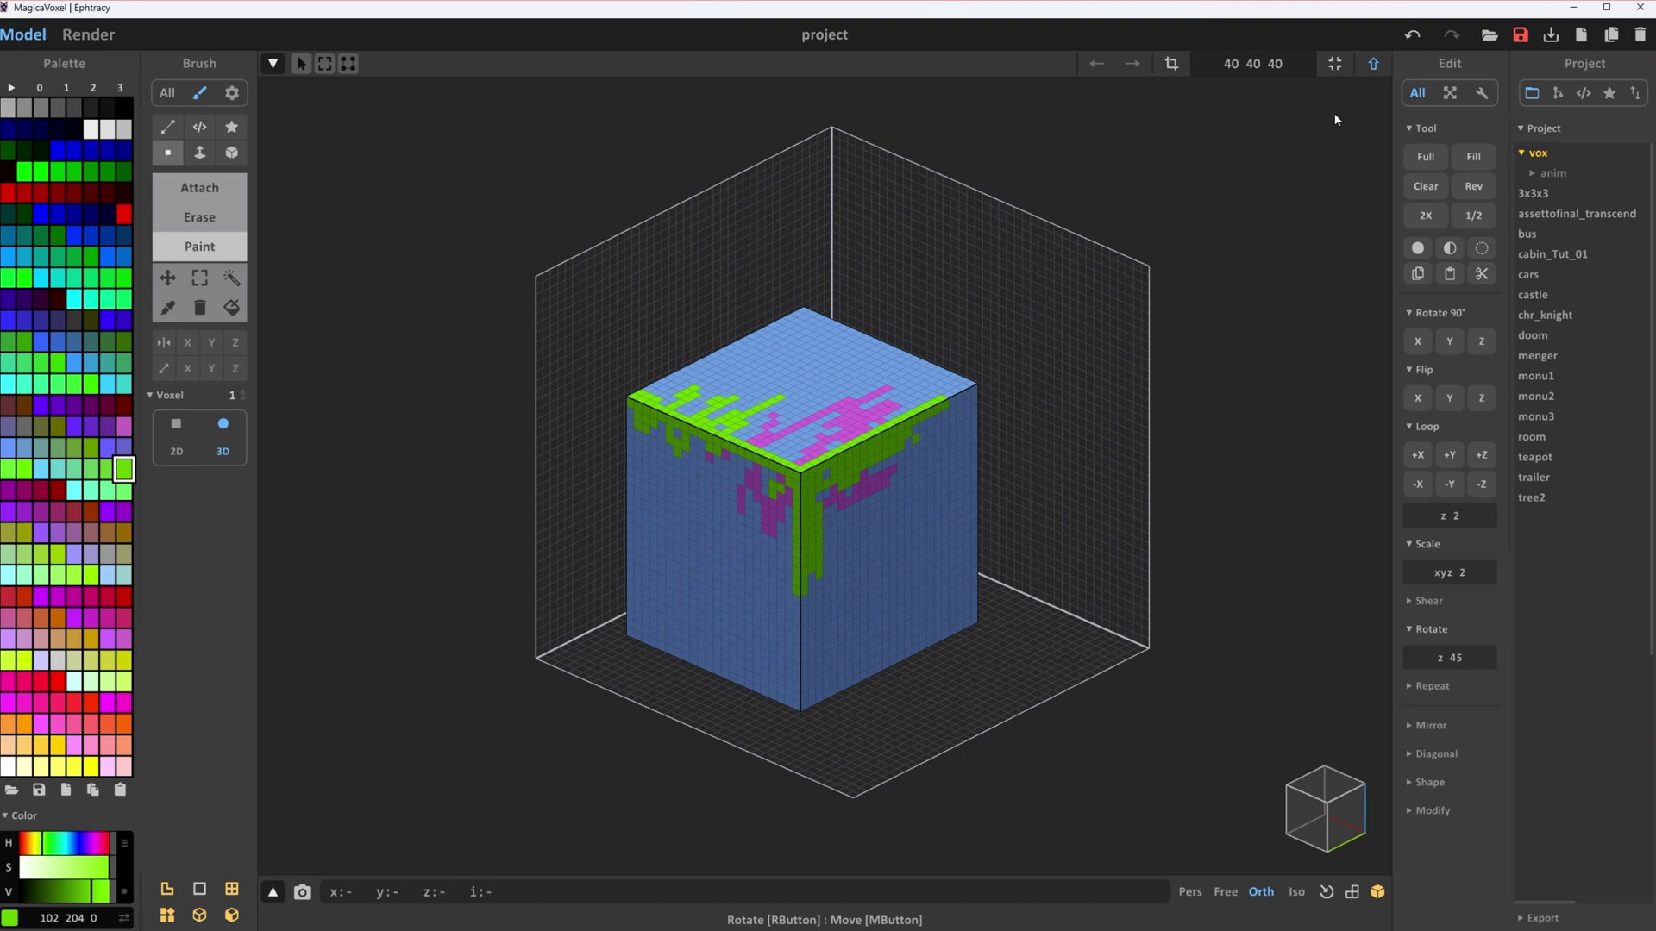
{"action": "left_click", "coordinate": [1377, 66]}
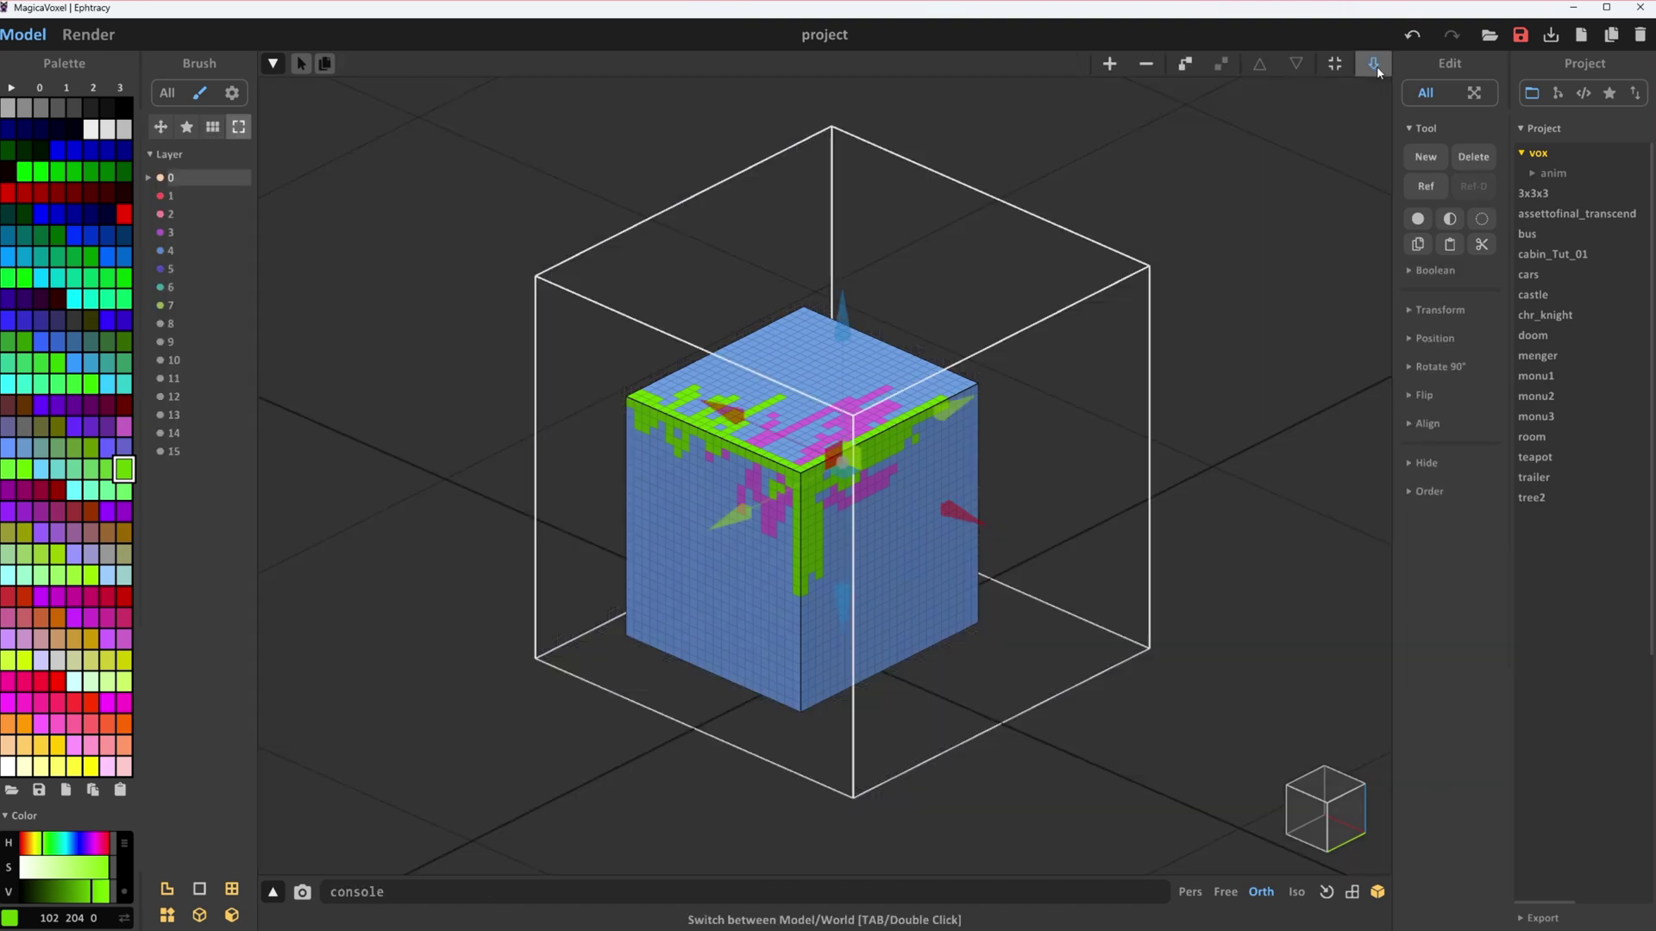
{"action": "left_click", "coordinate": [1377, 66]}
{"action": "left_click", "coordinate": [1376, 65]}
{"action": "left_click", "coordinate": [1376, 65]}
{"action": "key", "text": "Tab"}
{"action": "key", "text": "Tab"}
{"action": "key", "text": "Tab"}
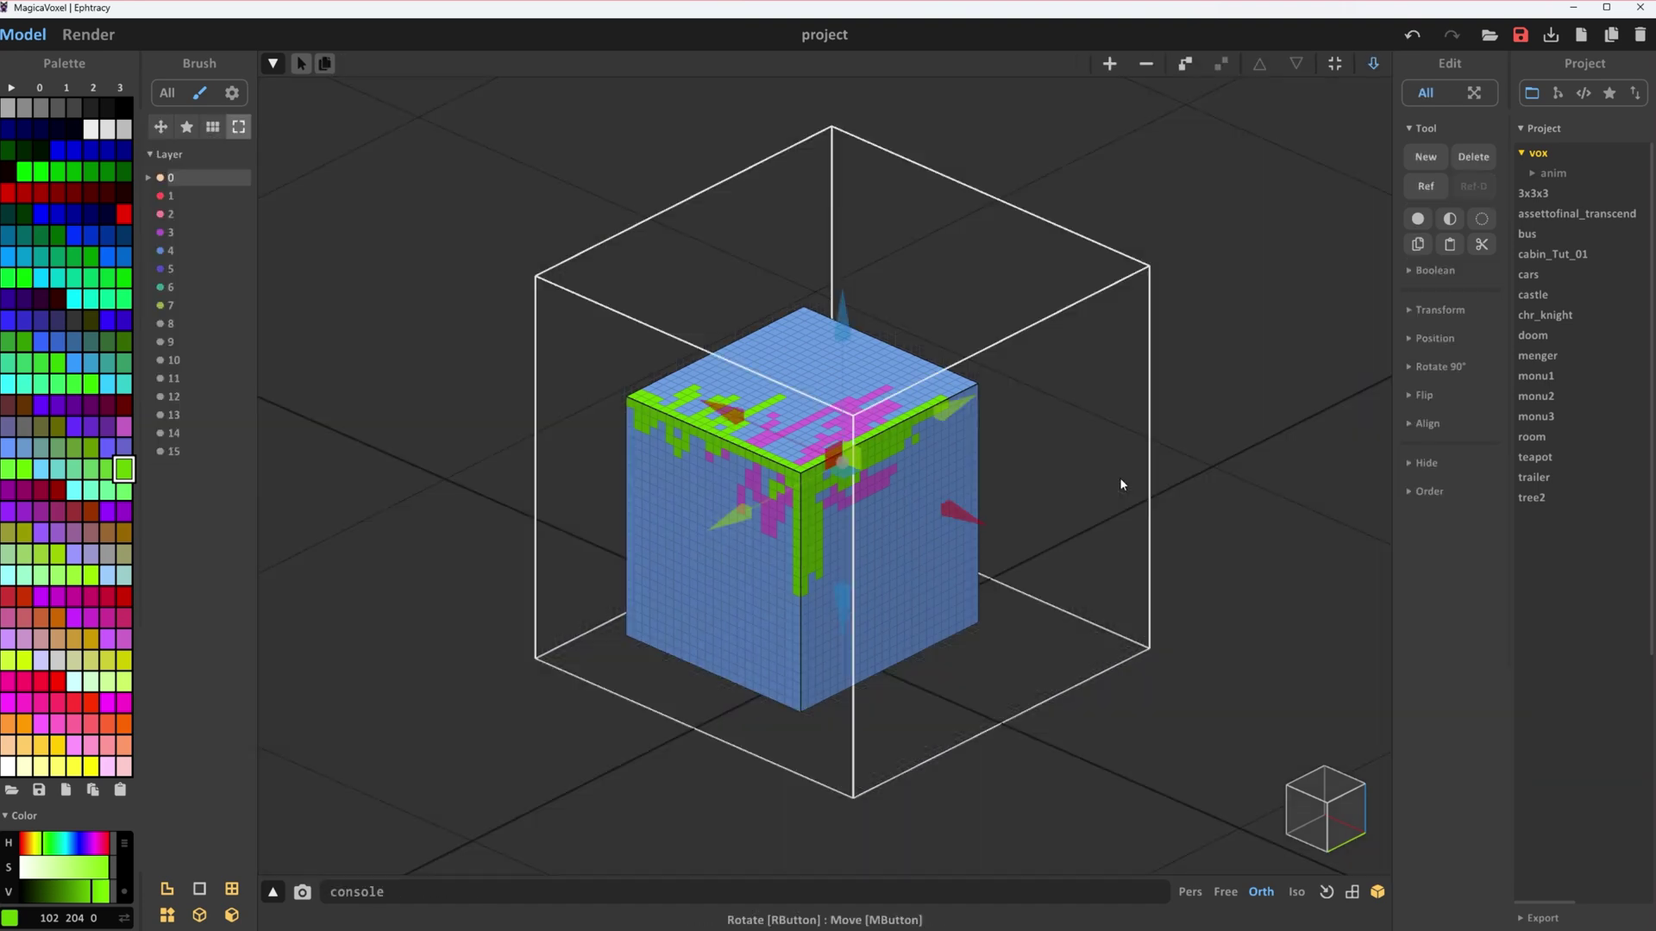
Step: Duplicate the painted cube twice along the X axis to form a row of three cubes in the world
{"action": "scroll", "coordinate": [878, 599], "scroll_direction": "down", "scroll_amount": 10}
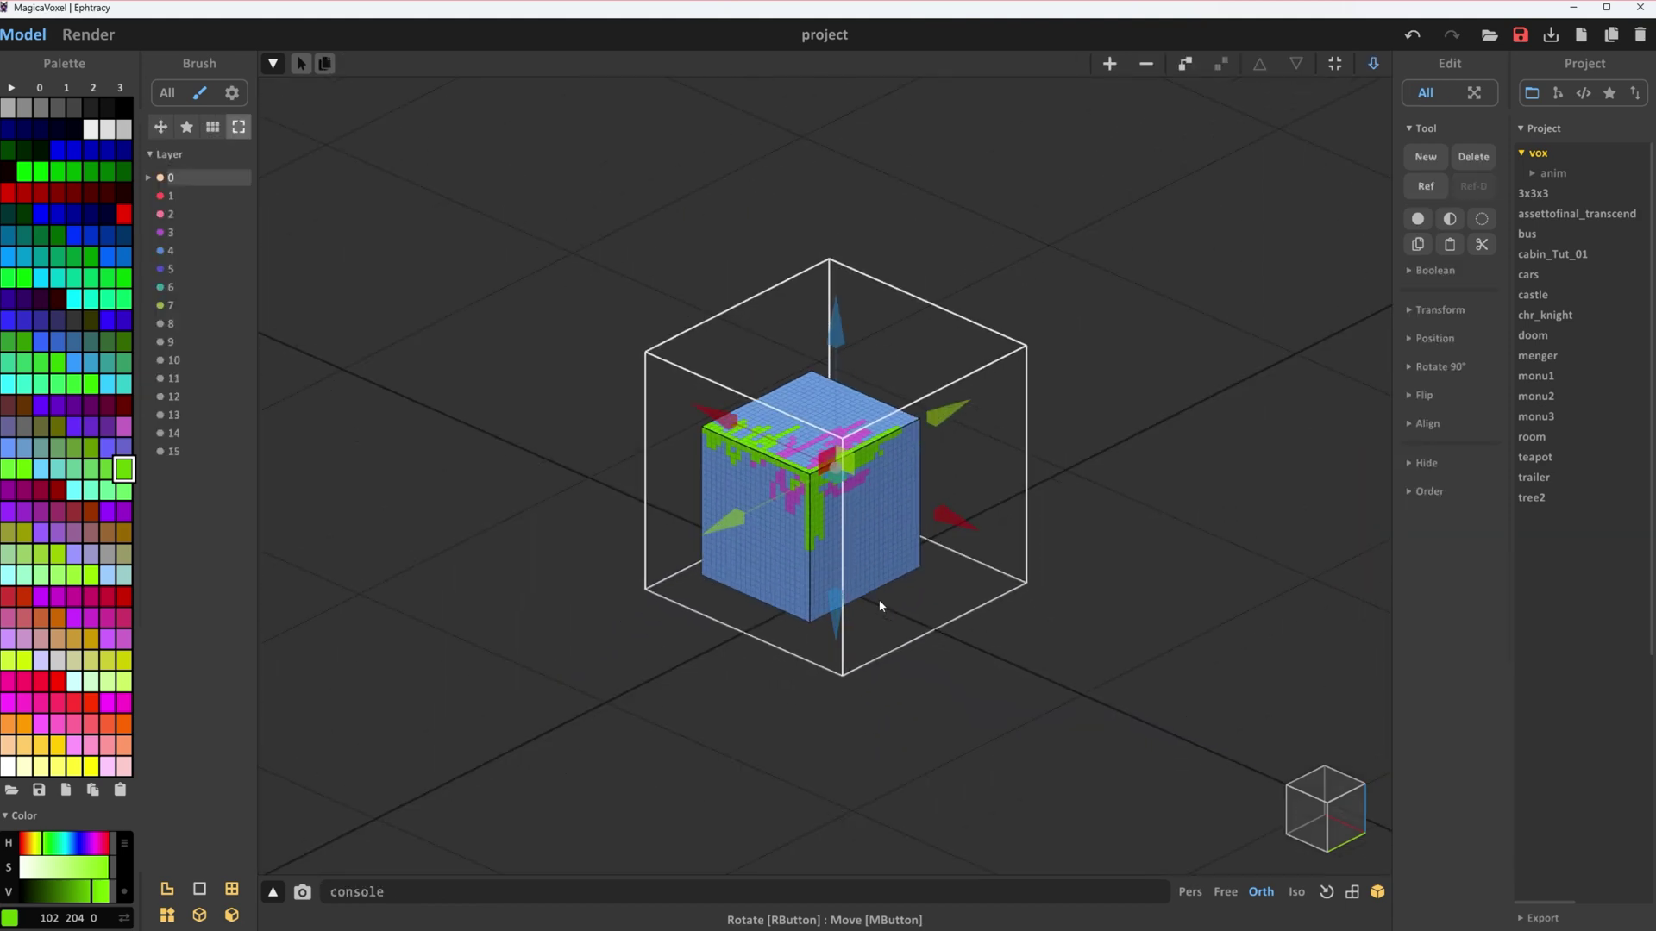
{"action": "scroll", "coordinate": [877, 598], "scroll_direction": "down", "scroll_amount": 1}
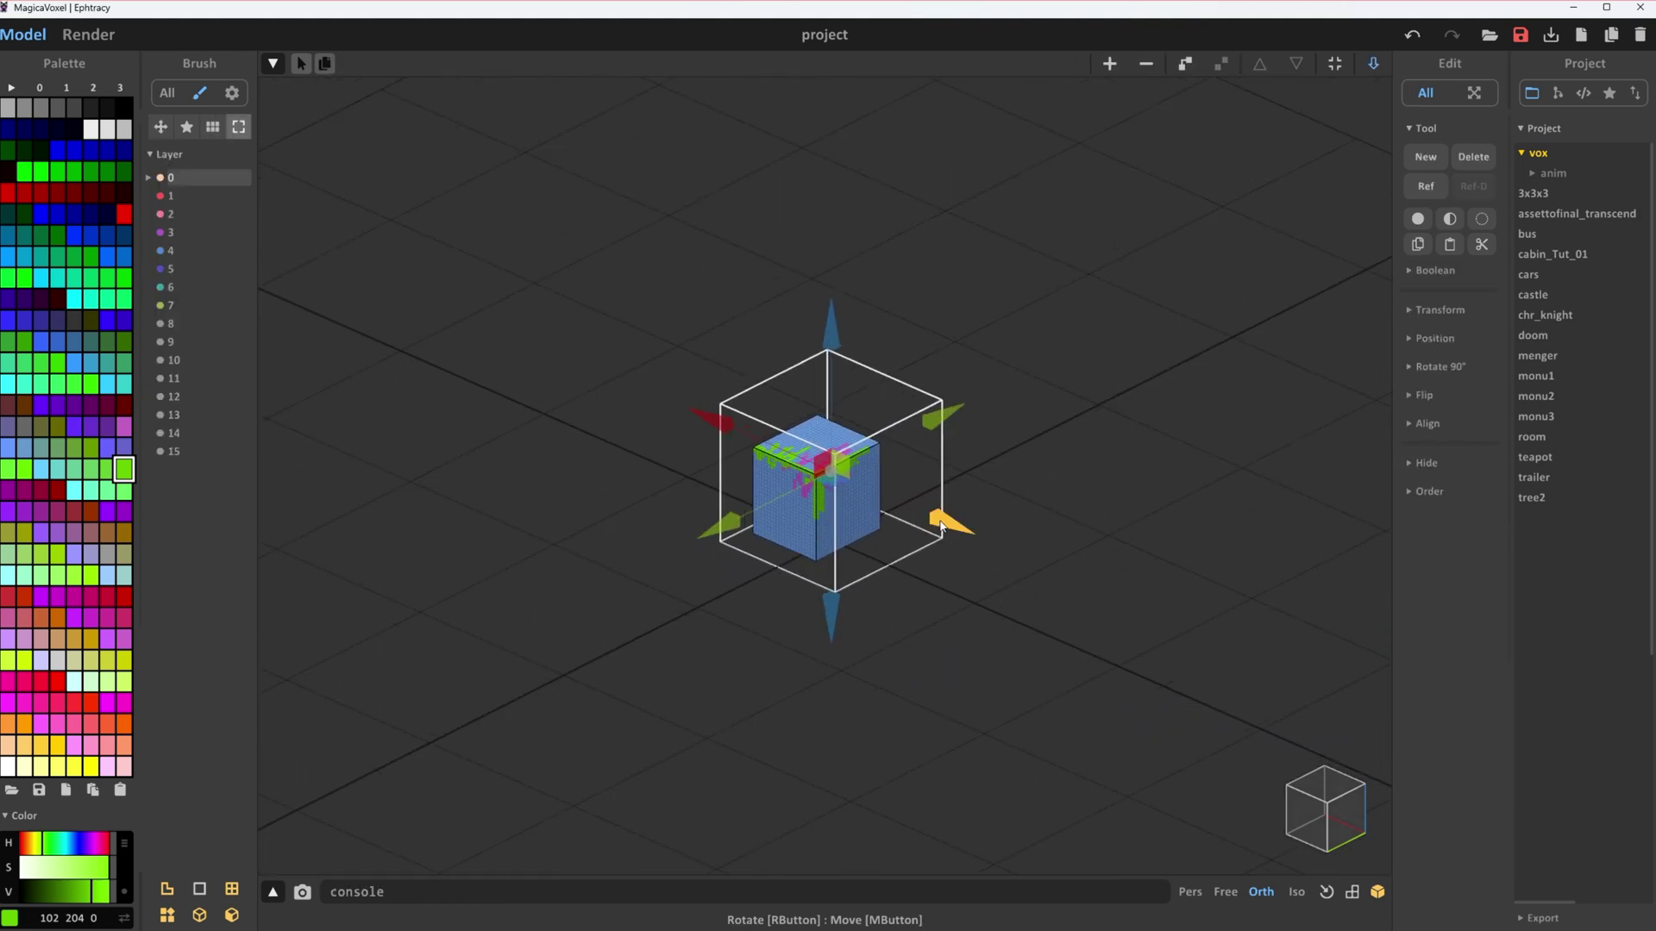
{"action": "left_click_drag", "start_coordinate": [937, 520], "coordinate": [1052, 633], "text": "ctrl"}
{"action": "mouse_move", "coordinate": [1052, 633]}
{"action": "right_mouse_down"}
{"action": "mouse_move", "coordinate": [1099, 598]}
{"action": "mouse_move", "coordinate": [1080, 639]}
{"action": "mouse_move", "coordinate": [1053, 617]}
{"action": "mouse_move", "coordinate": [1062, 637]}
{"action": "right_mouse_up"}
{"action": "scroll", "coordinate": [1061, 629], "scroll_direction": "up", "scroll_amount": 3}
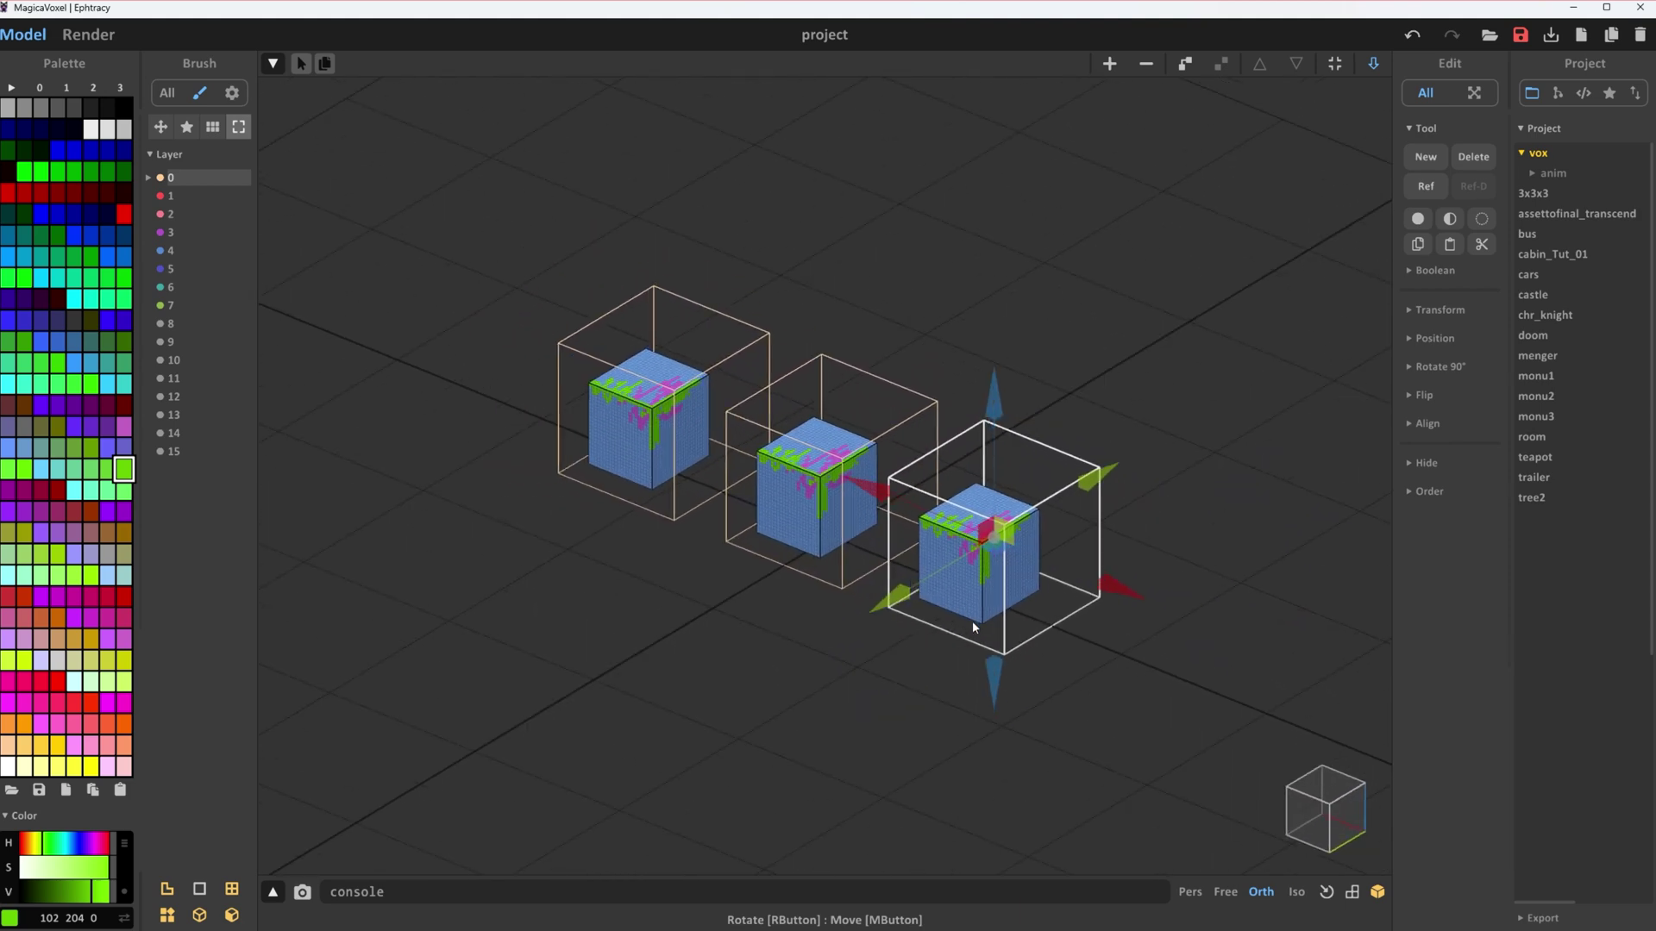
{"action": "scroll", "coordinate": [973, 627], "scroll_direction": "up", "scroll_amount": 4}
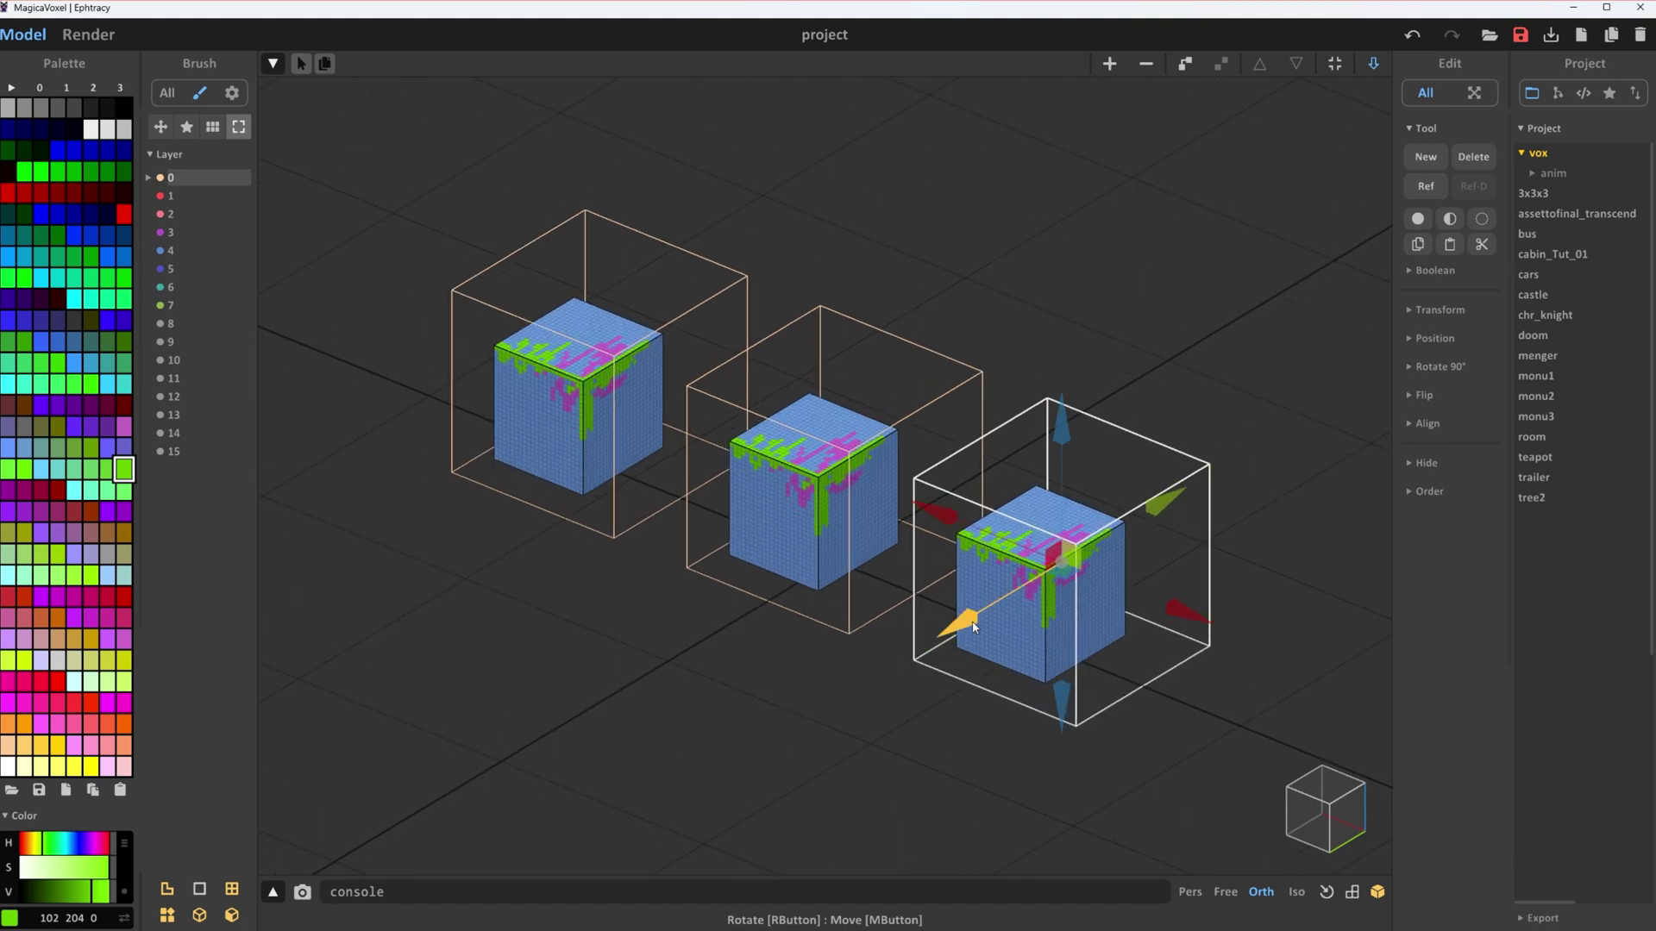
{"action": "scroll", "coordinate": [978, 629], "scroll_direction": "up", "scroll_amount": 1}
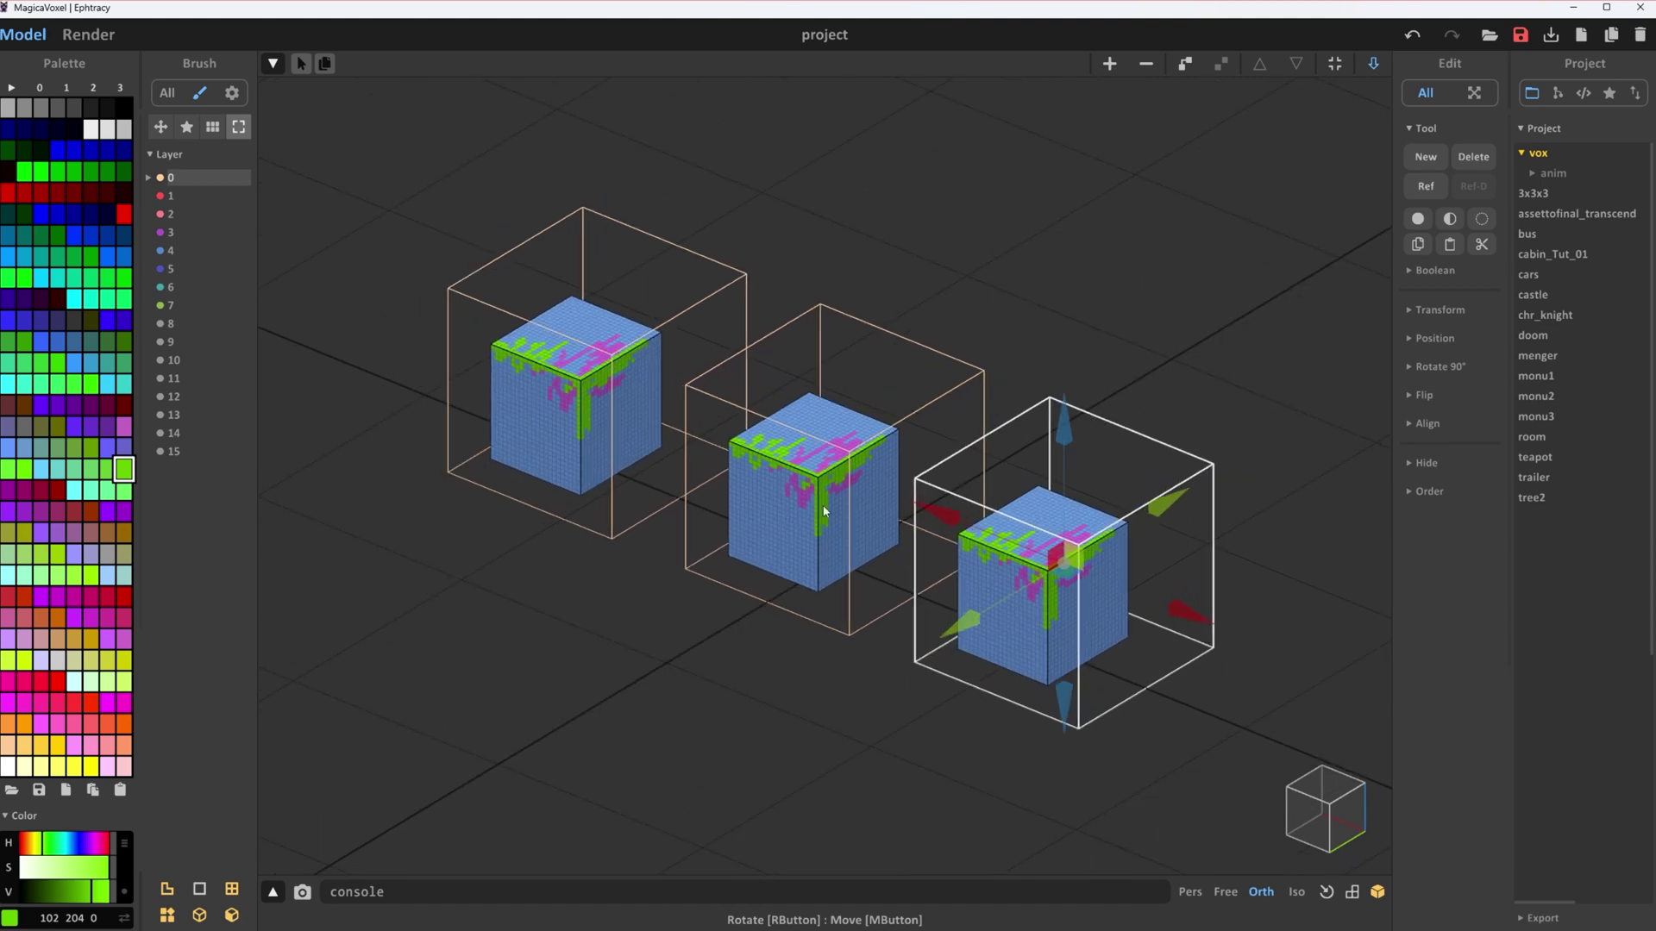
Step: Render the cubes with an orange sun at angles 49 and 116, area 34 and intensity 91, and set the sky intensity to 81
{"action": "left_click", "coordinate": [106, 38]}
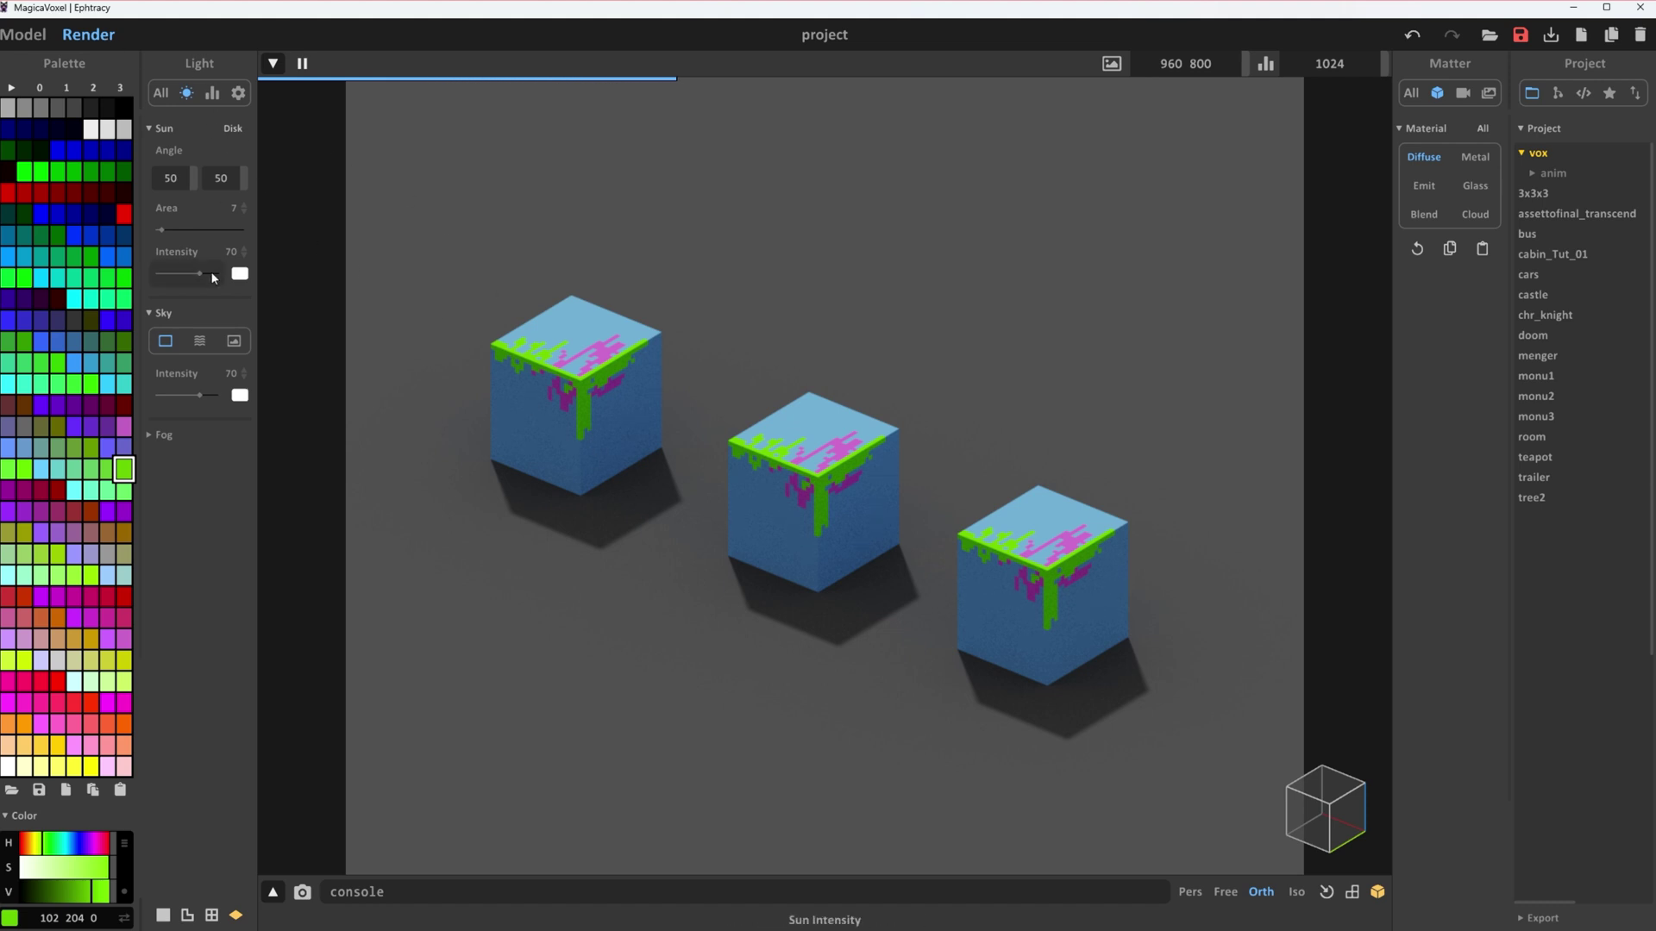
{"action": "left_click_drag", "start_coordinate": [211, 276], "coordinate": [373, 193]}
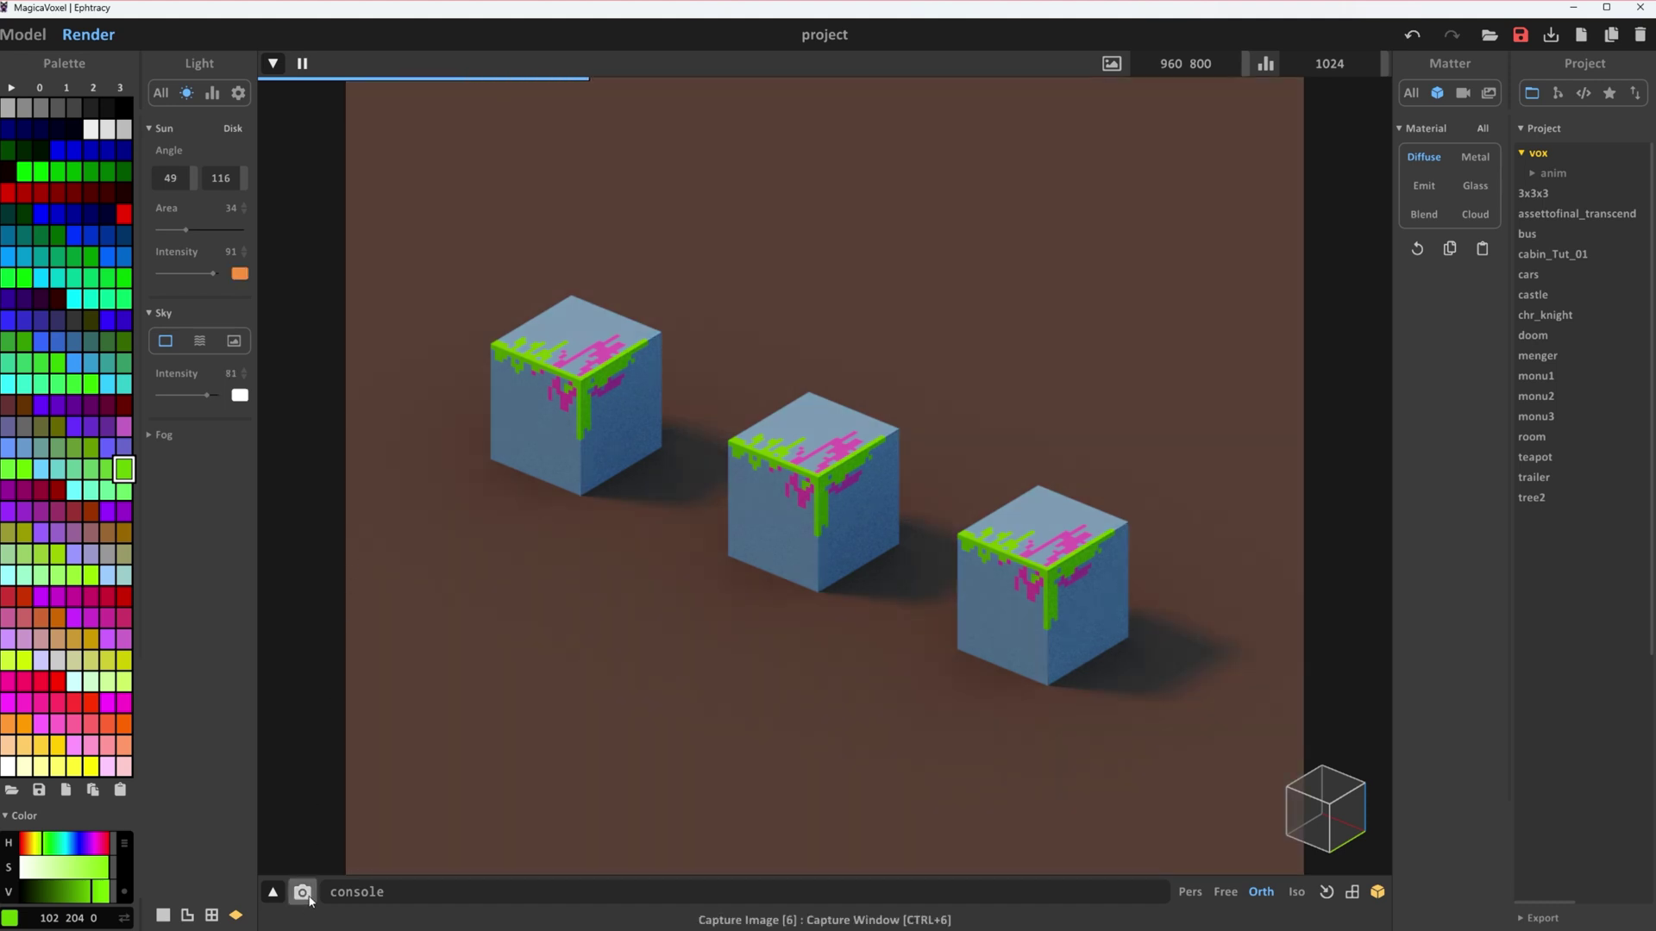
Step: Capture the rendered view and save it as a PNG named test in the export folder
{"action": "left_click", "coordinate": [309, 900]}
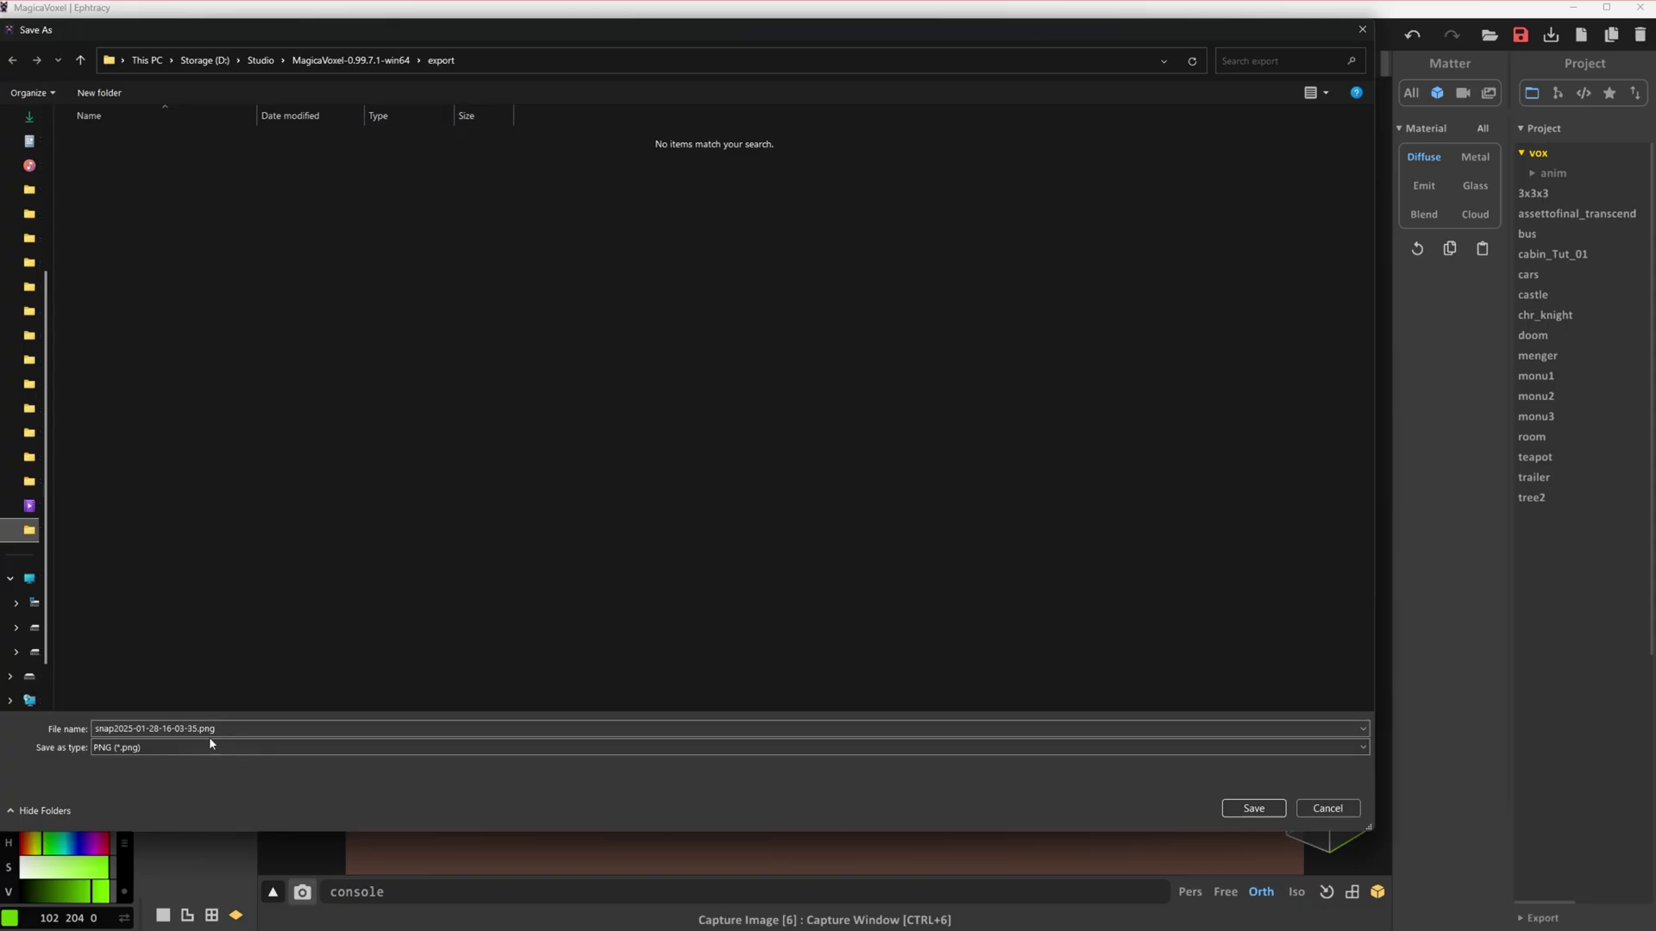
{"action": "left_click", "coordinate": [209, 731]}
{"action": "type", "text": "test"}
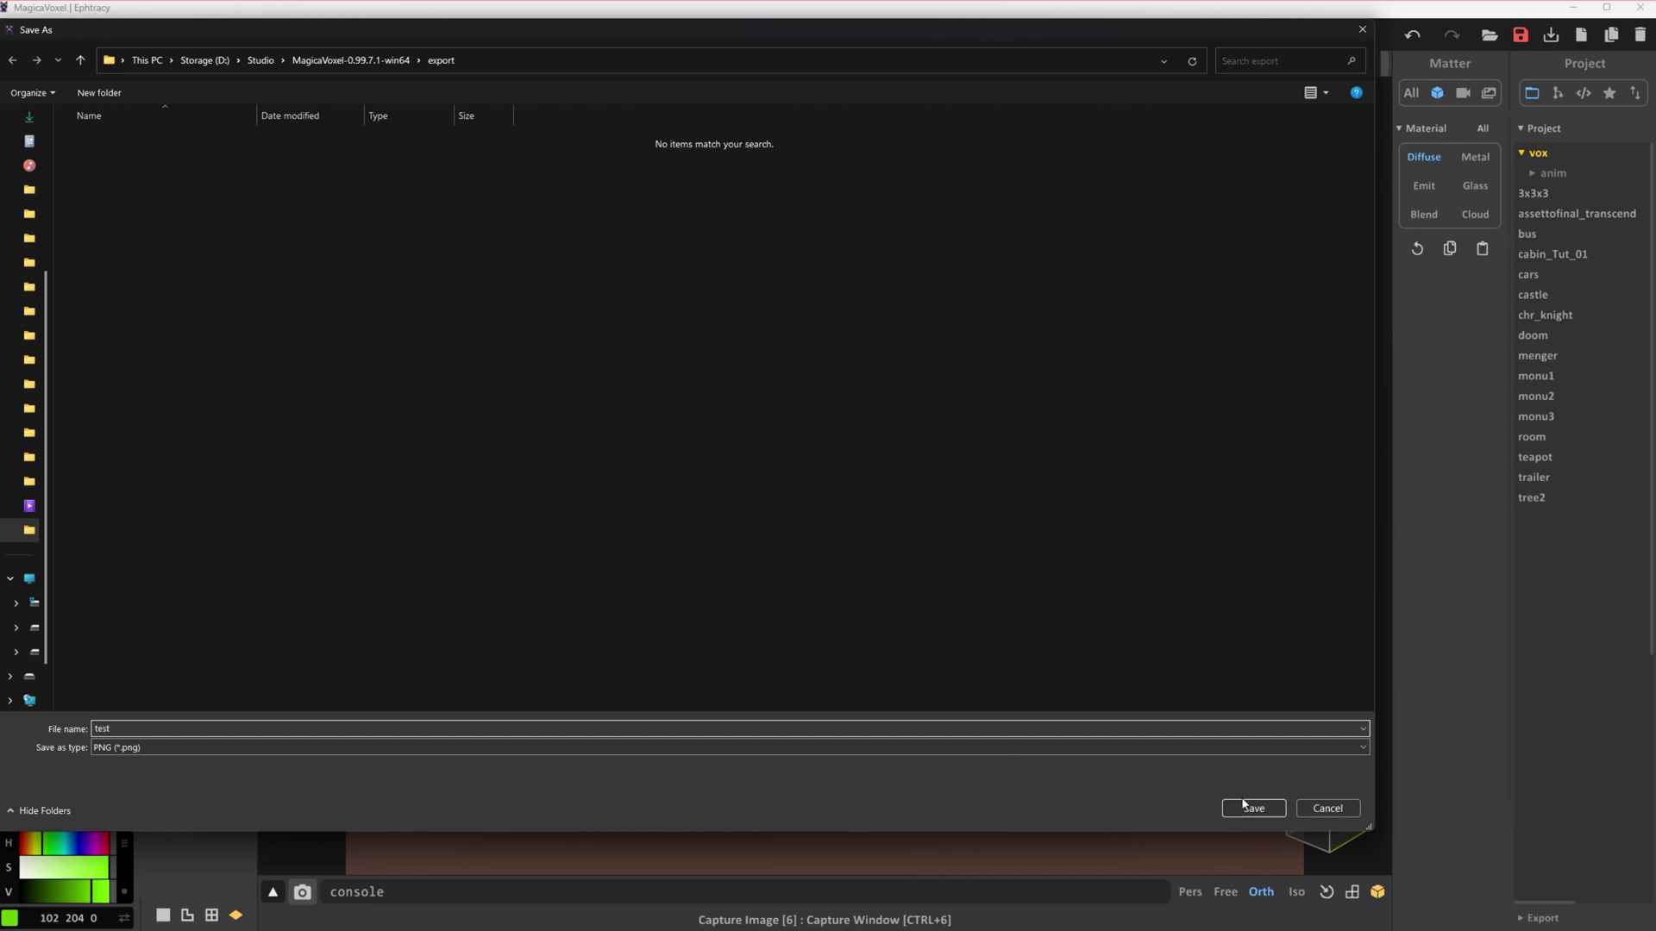
{"action": "left_click", "coordinate": [1253, 808]}
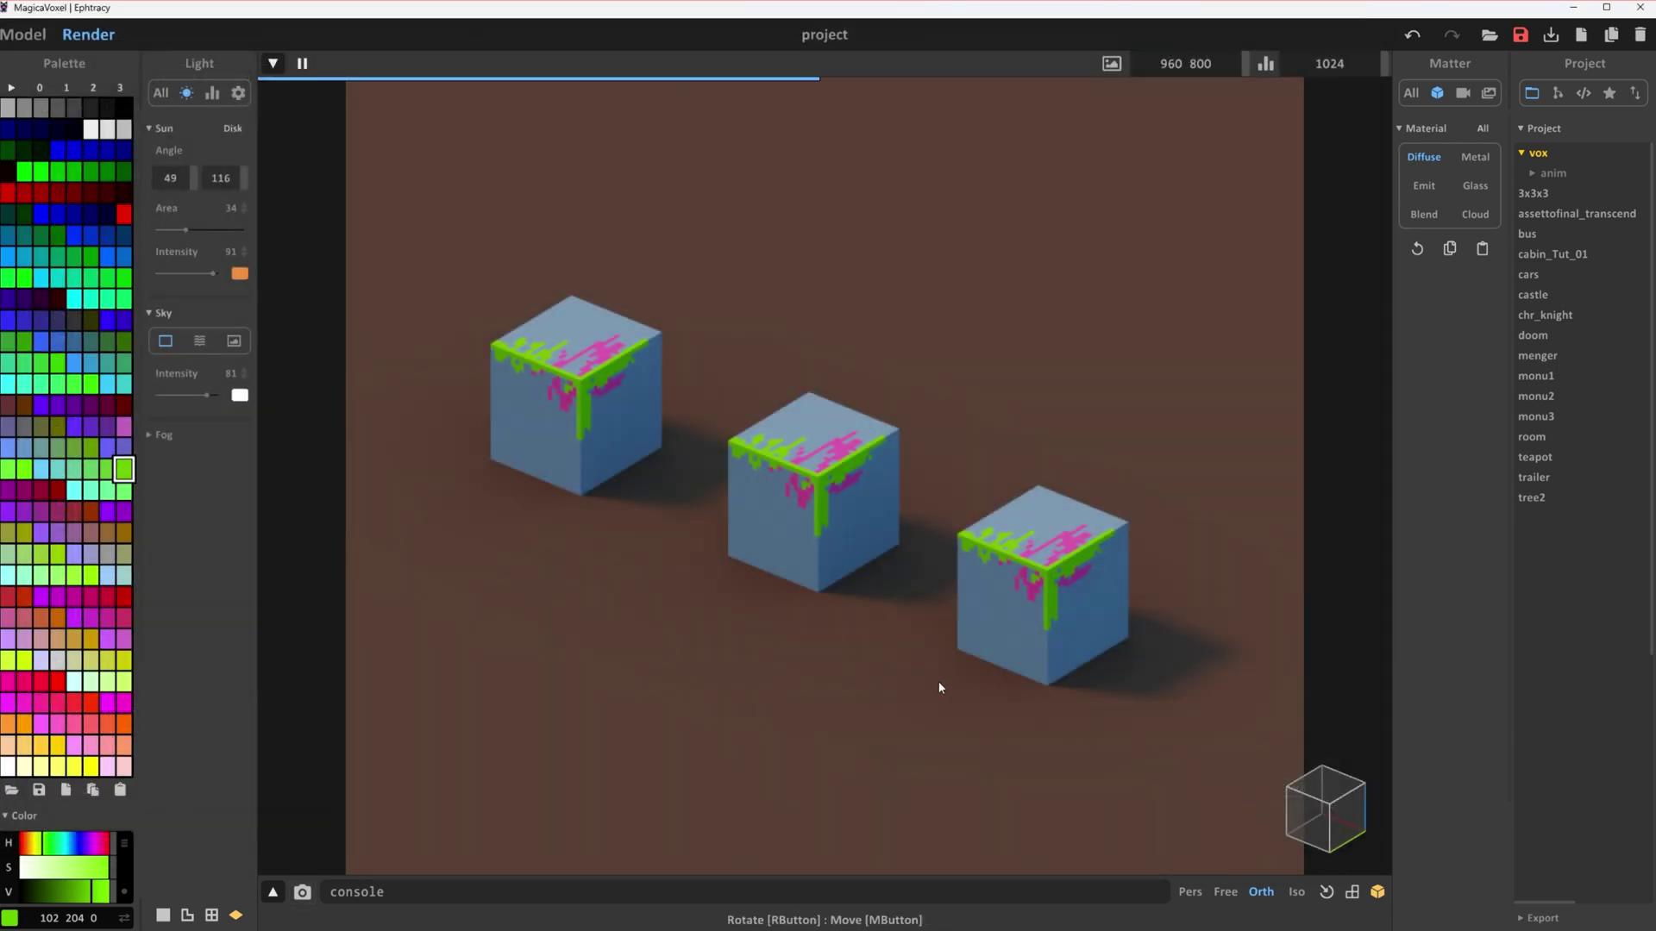
Step: Set the photo output size to 3000 by 3000
{"action": "left_click", "coordinate": [1489, 93]}
{"action": "left_click", "coordinate": [1458, 239]}
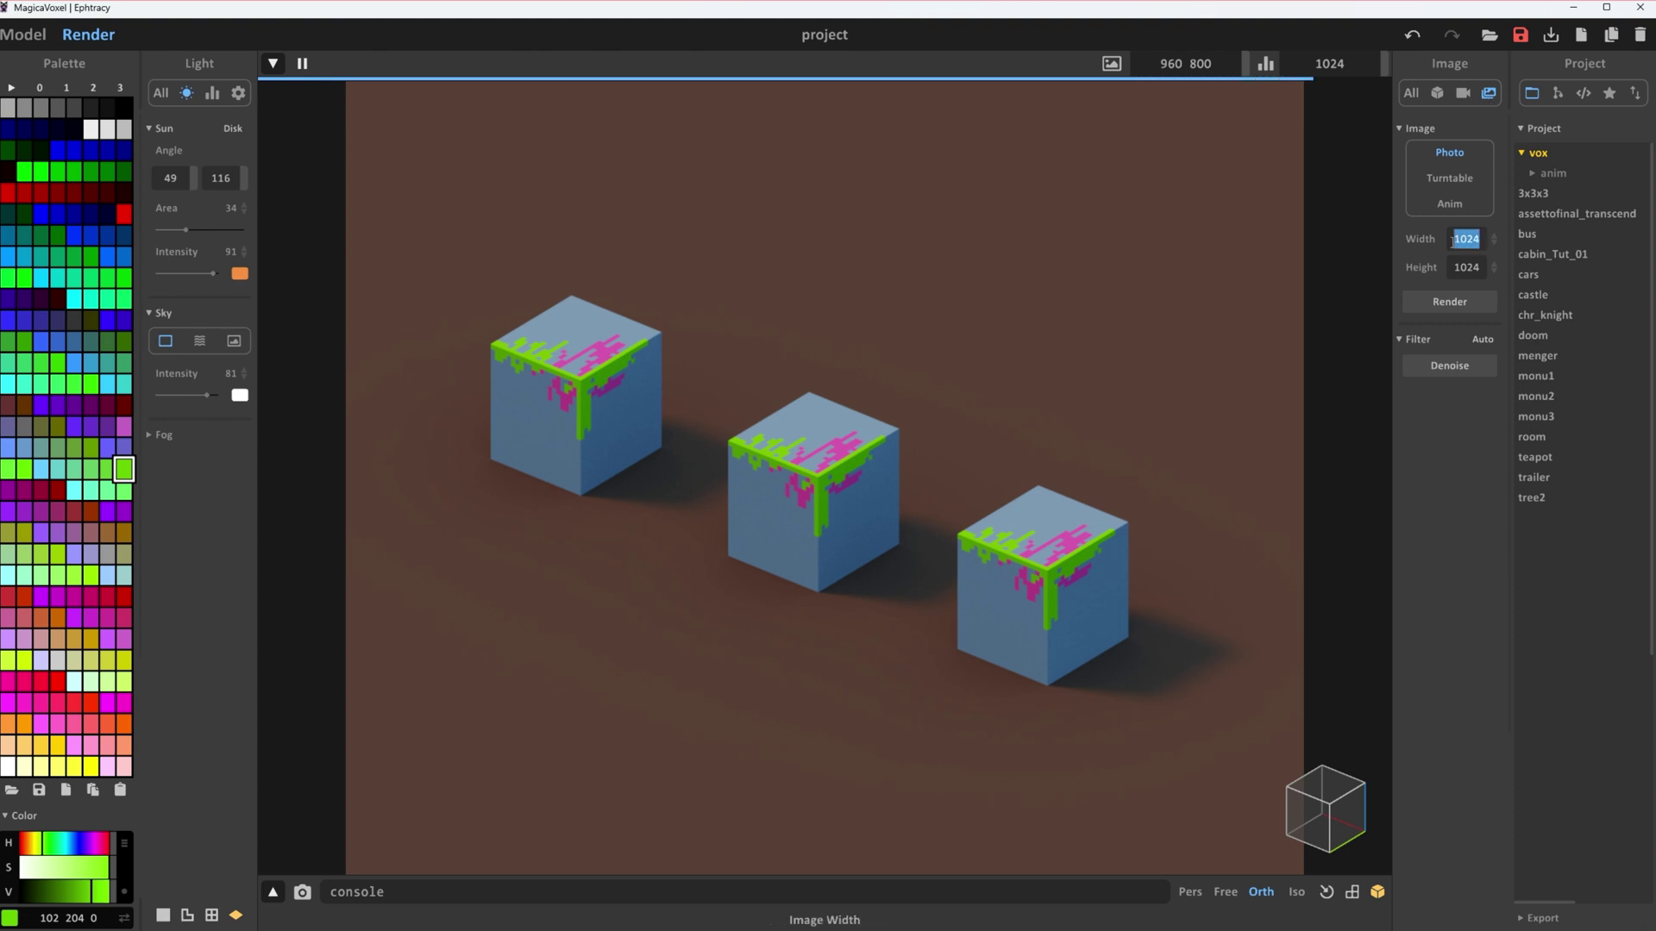
{"action": "type", "text": "3000"}
{"action": "key", "text": "Tab"}
{"action": "type", "text": "3000"}
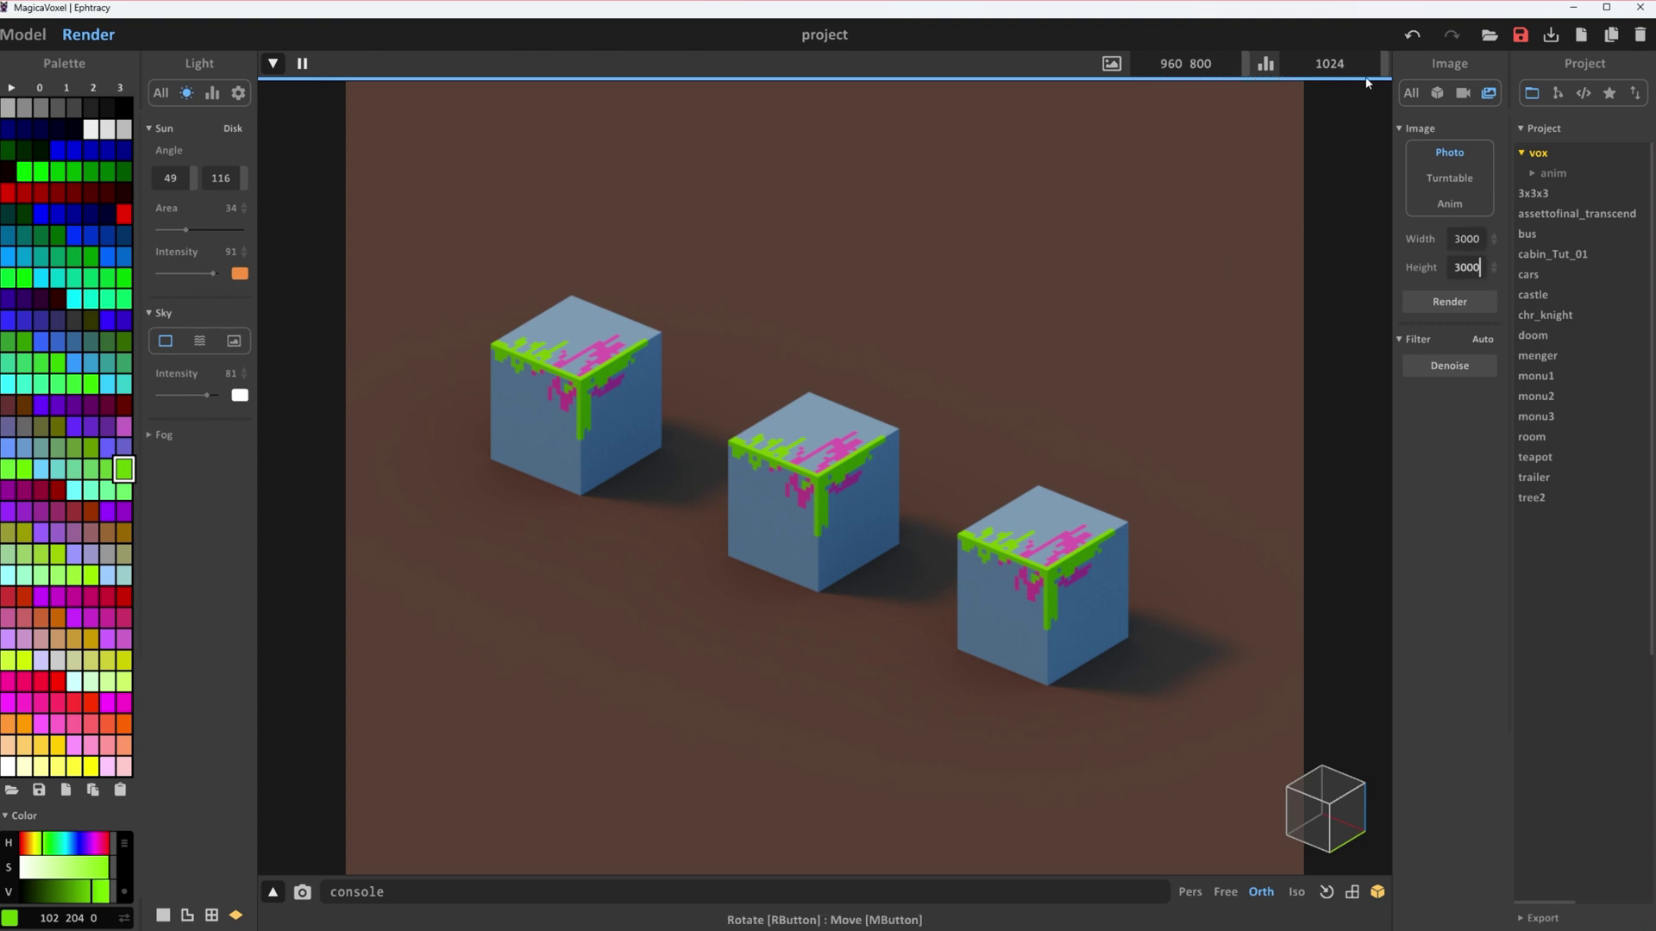
Step: Set the render's sample count to 512 and start rendering the photo
{"action": "left_click", "coordinate": [1330, 64]}
{"action": "type", "text": "512"}
{"action": "left_click", "coordinate": [1449, 301]}
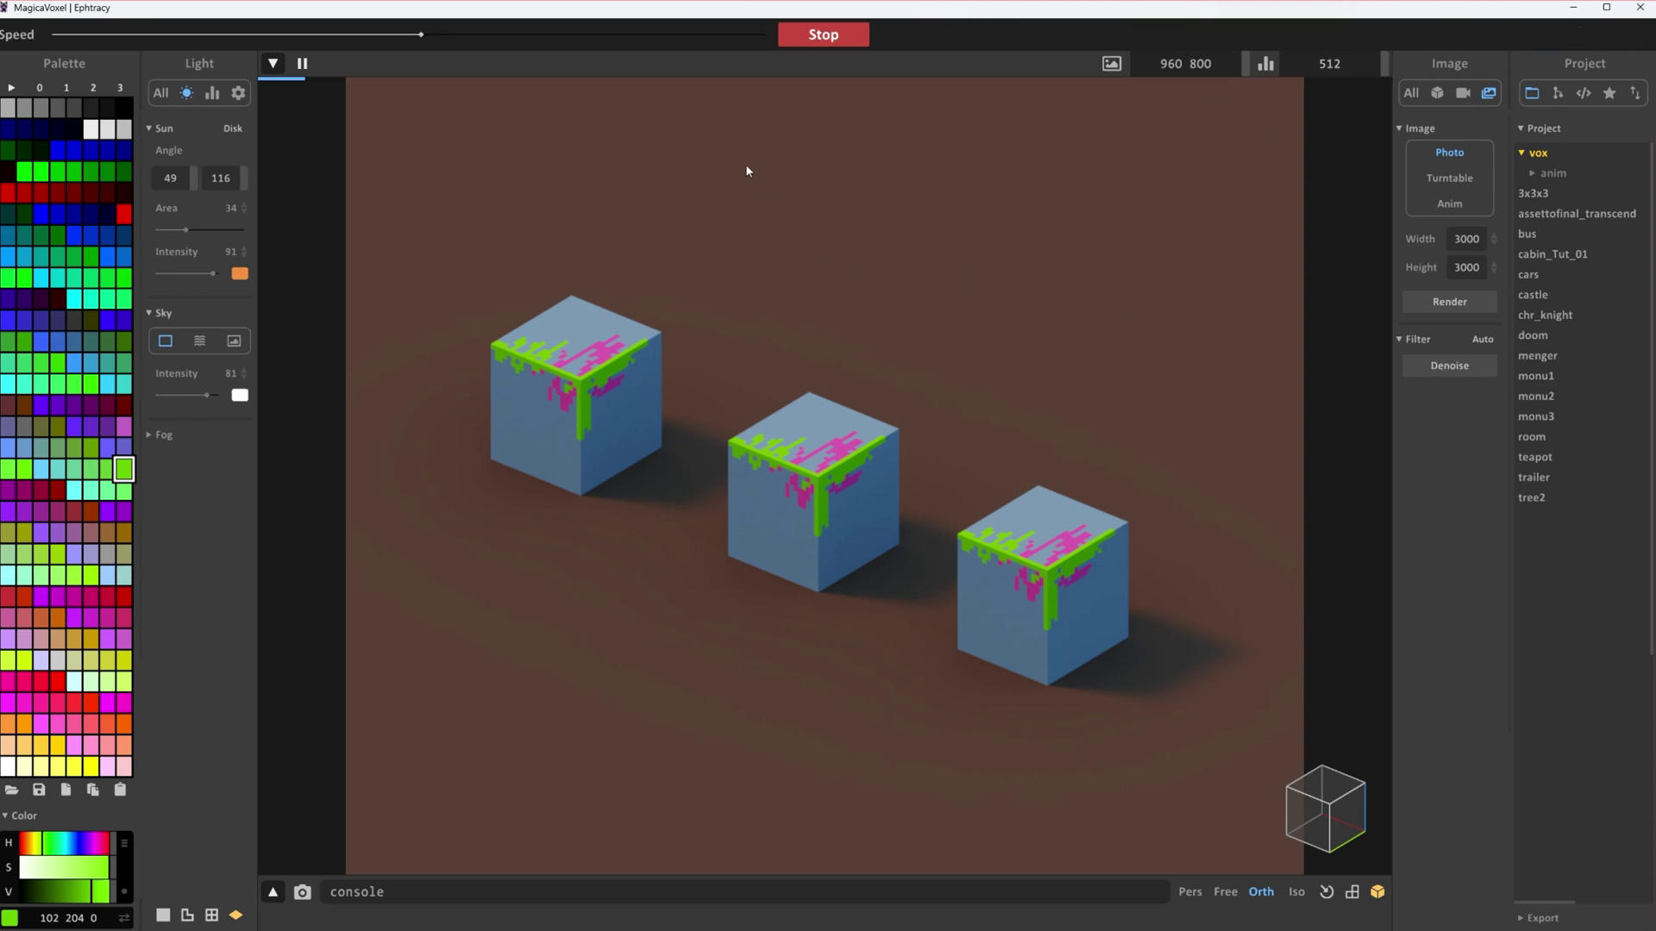